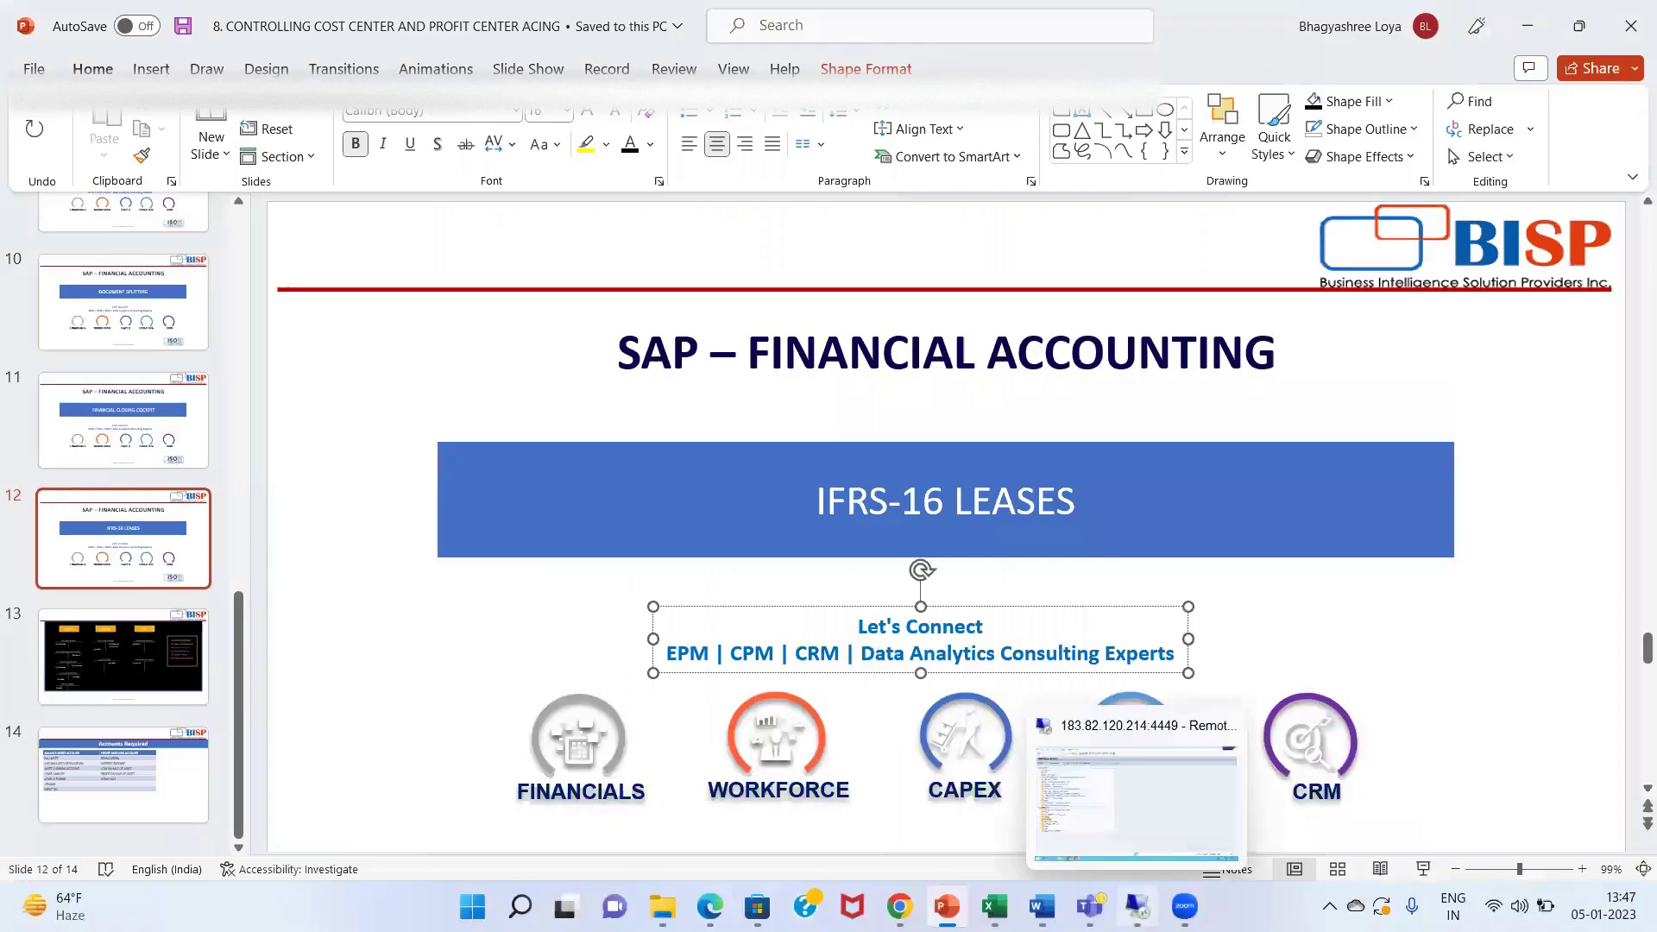
Step: Switch from the PowerPoint IFRS-16 slide to the full-screen remote SAP session
left_click(1135, 905)
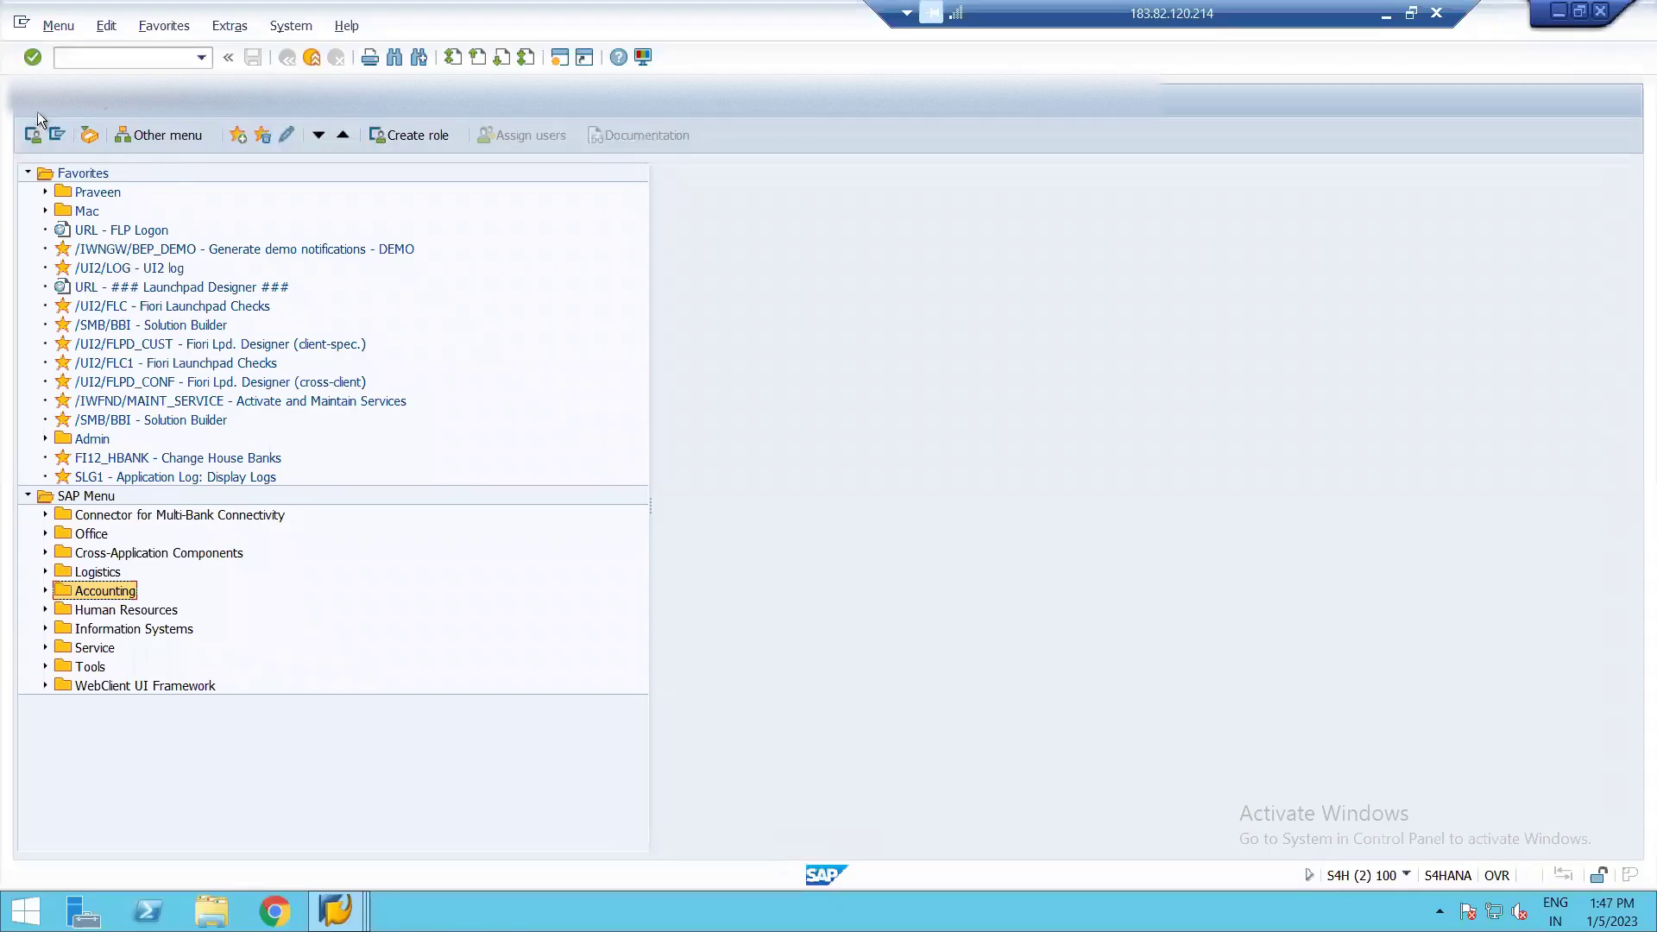
Step: Browse Accounting > Flexible Real Estate Management in the SAP menu and enter transaction RECN
left_click(152, 58)
type("R")
type("ECN")
left_click(46, 590)
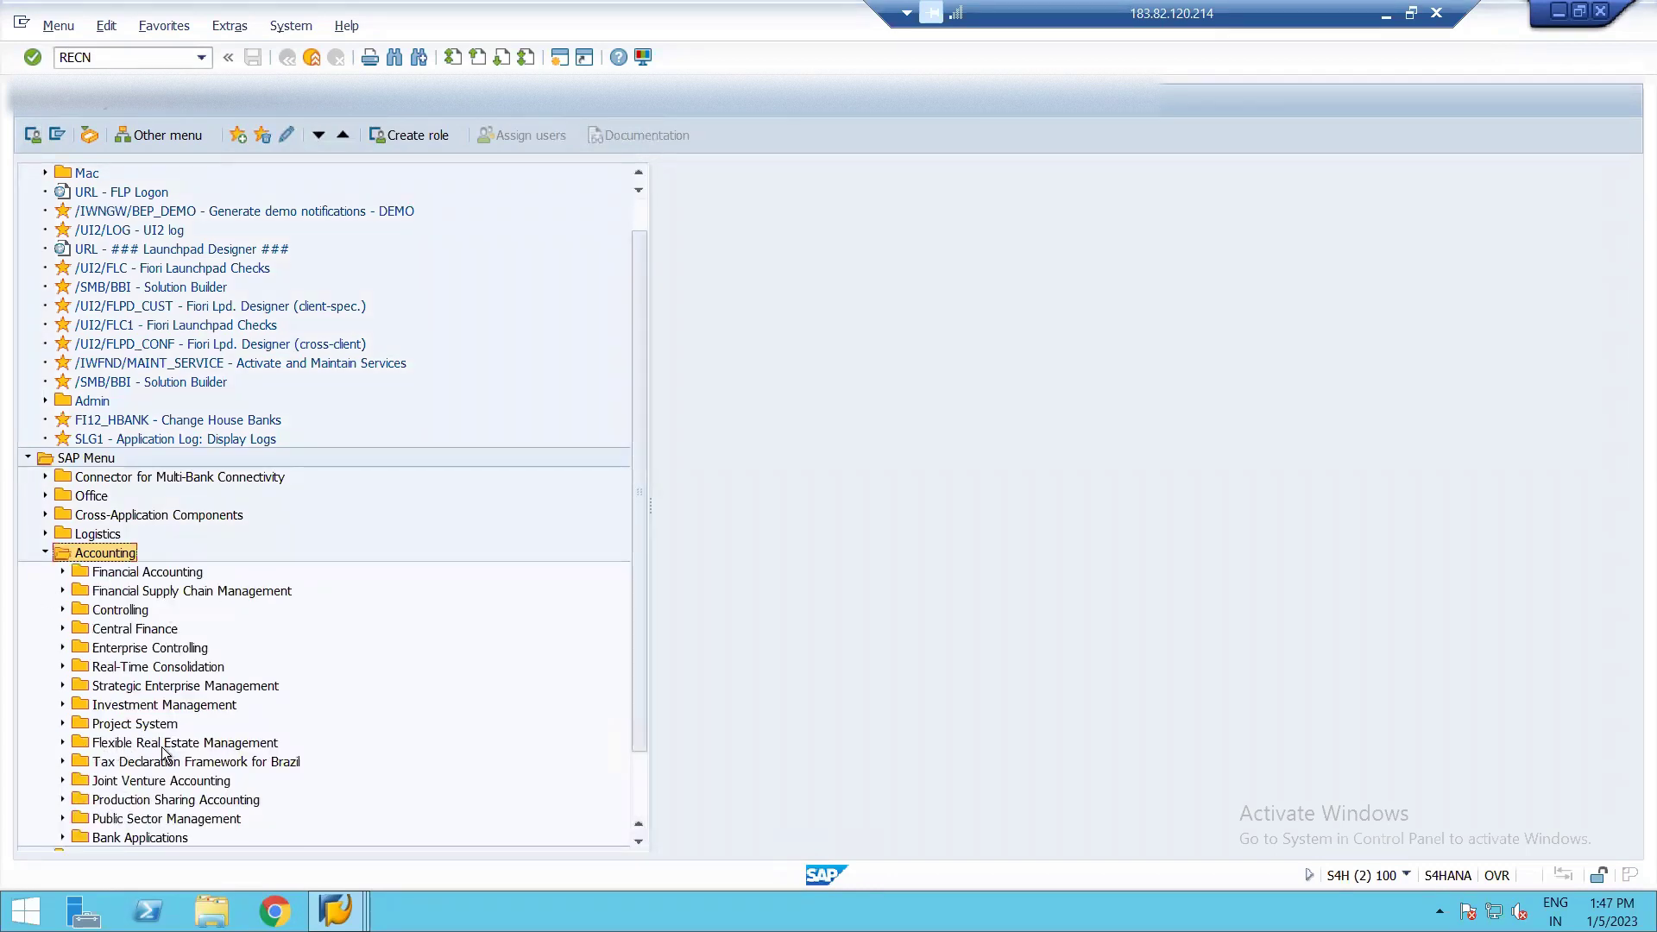
left_click(63, 742)
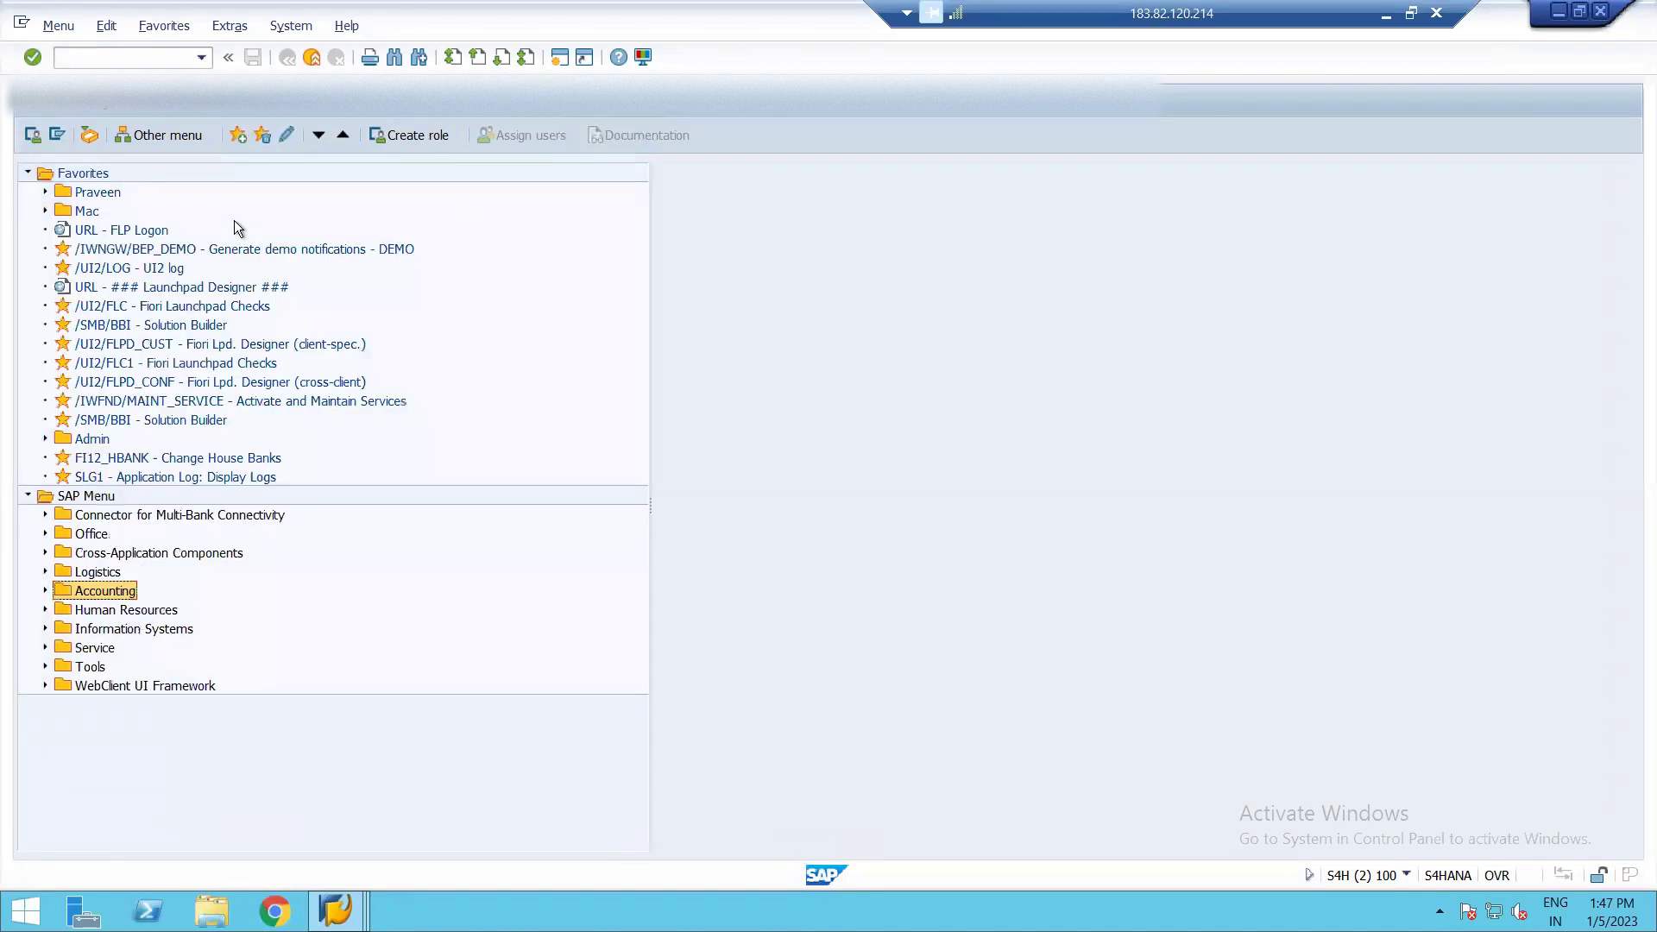
left_click(151, 55)
type("RECN")
Step: Run RECN and clear the existing contract number 8003
key("Return")
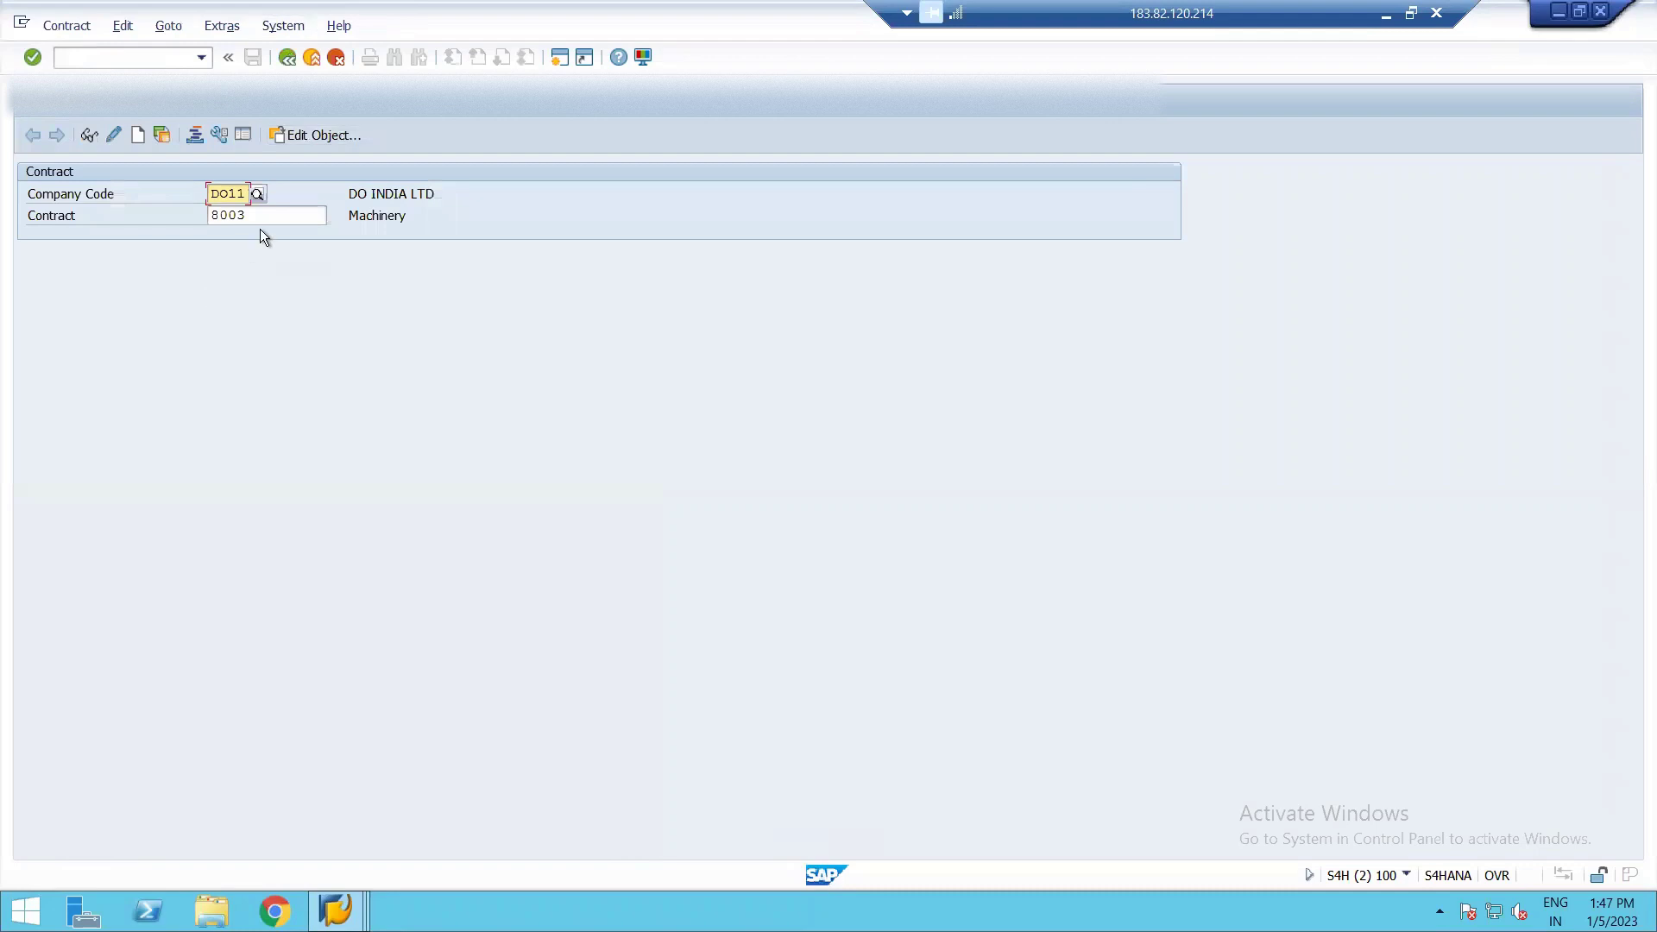
left_click(267, 216)
double_click(266, 215)
key("BackSpace")
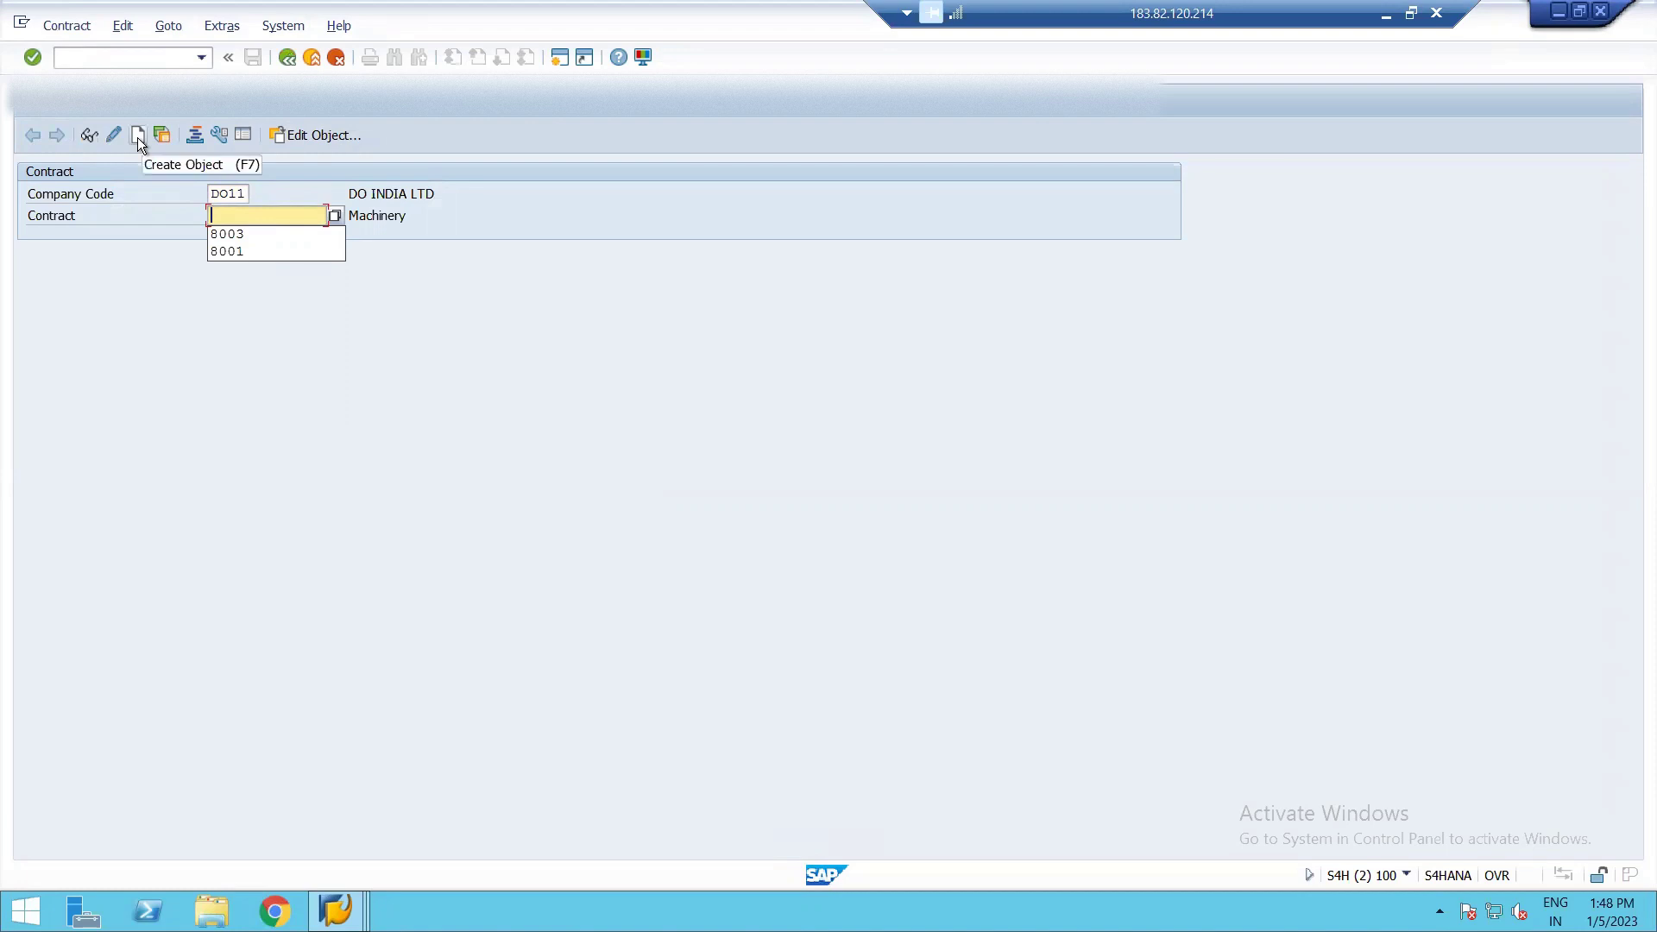
Step: Create a new contract of type CU05 Lease-In Lease Accounting for company code DO11
left_click(138, 135)
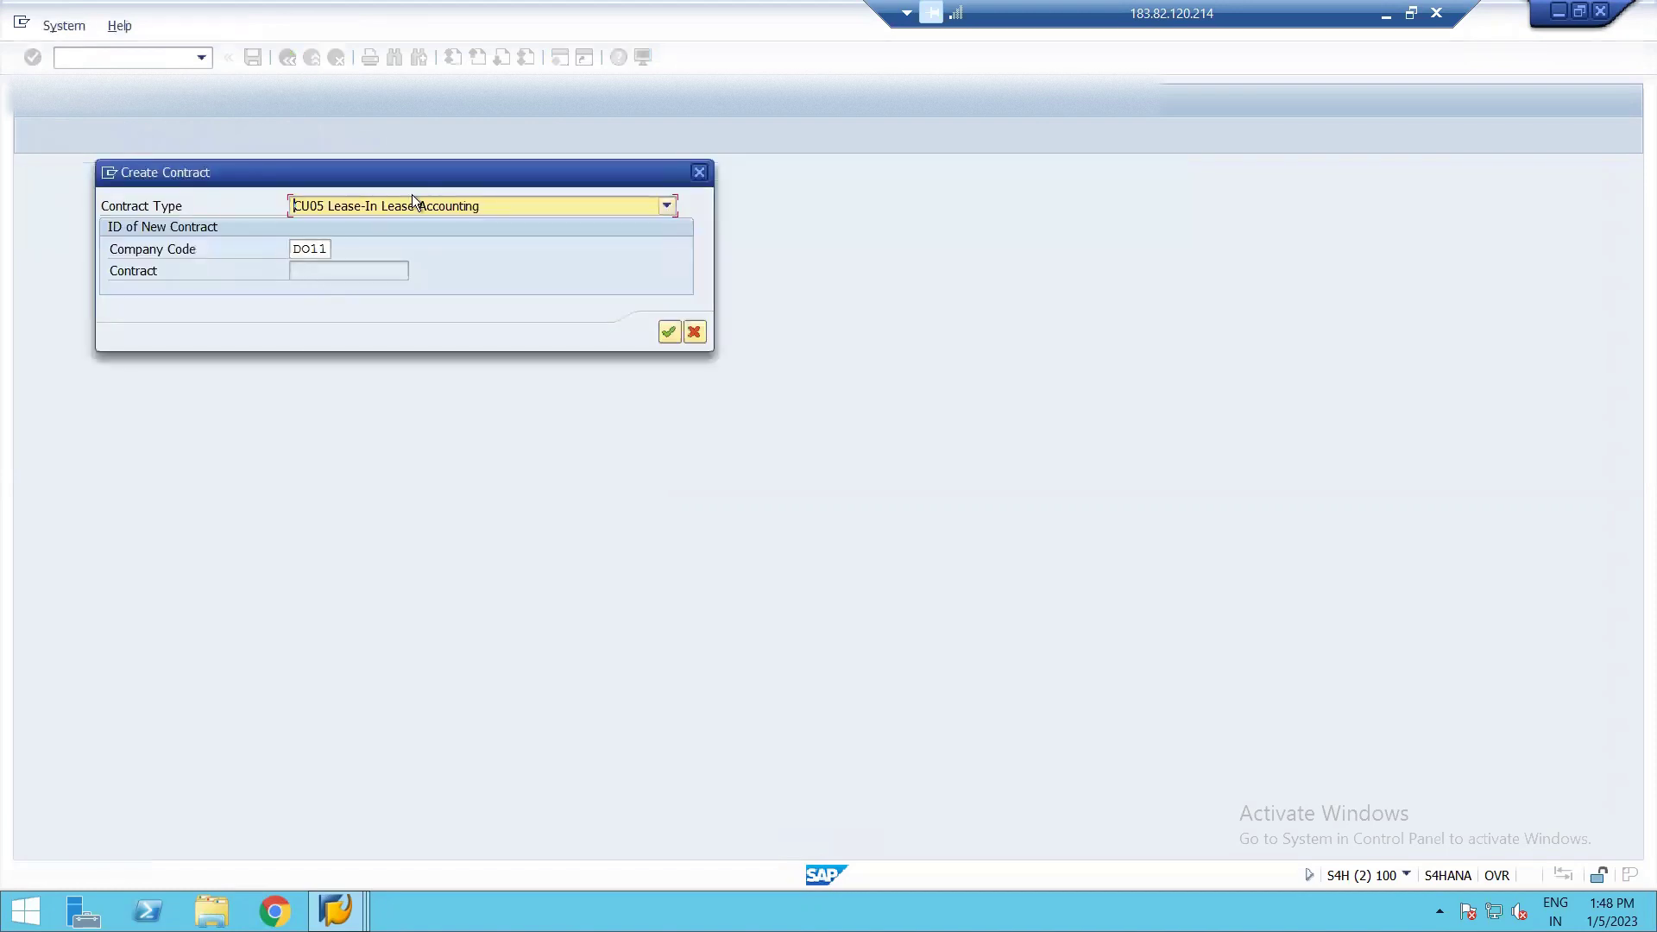
left_click(412, 203)
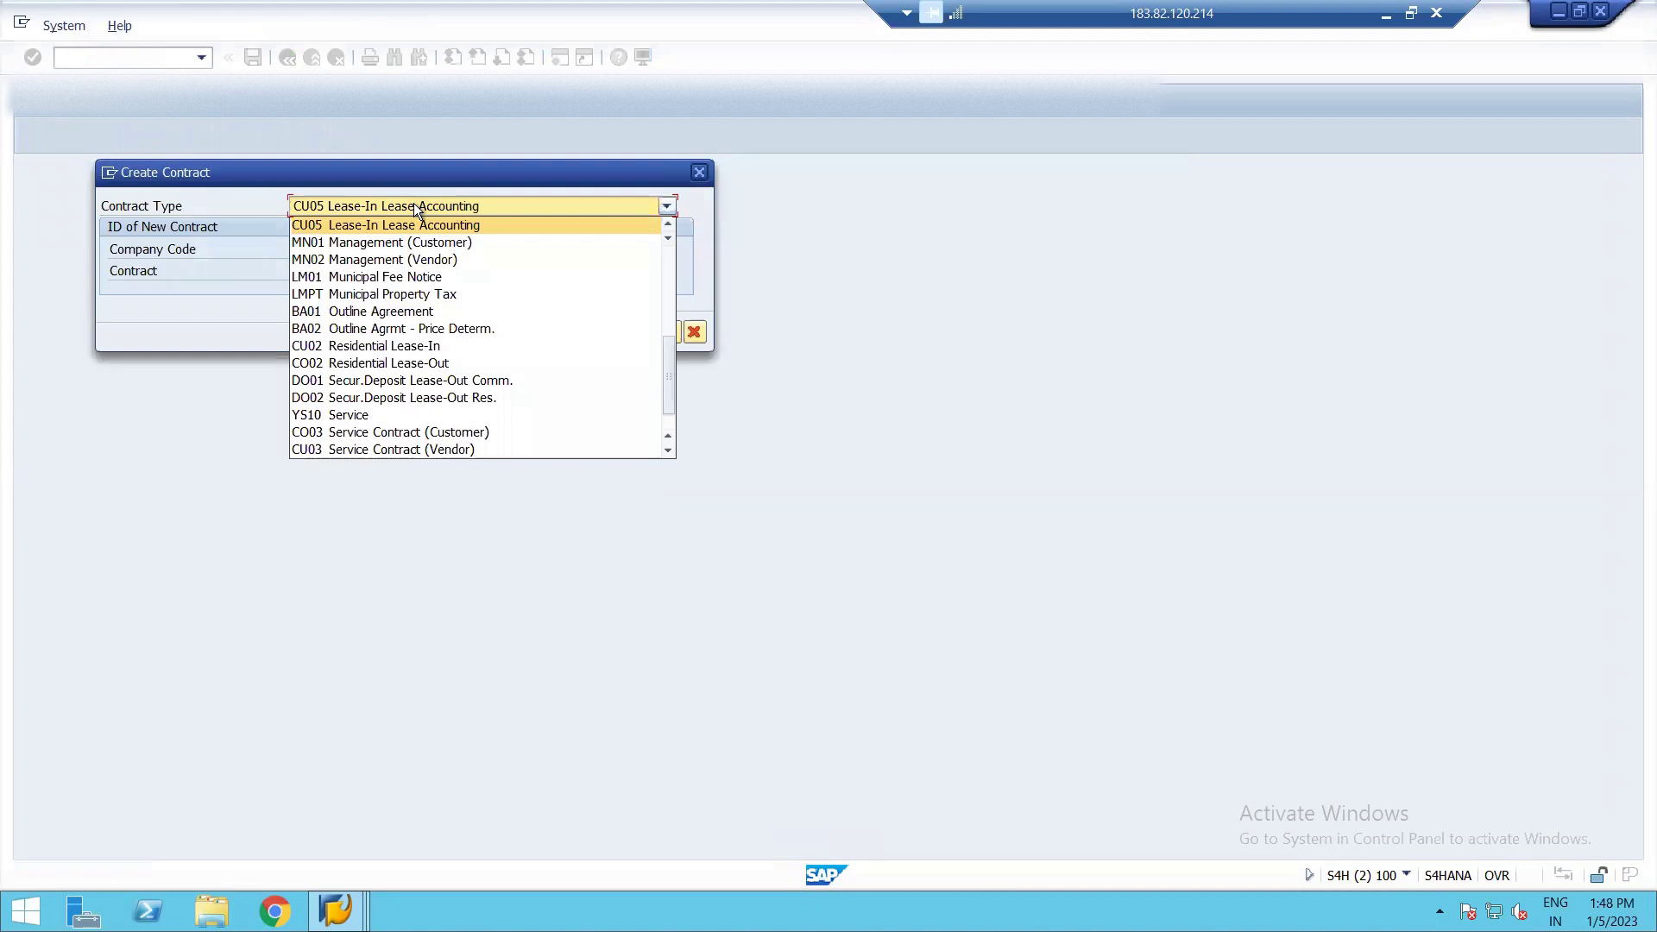
left_click(371, 230)
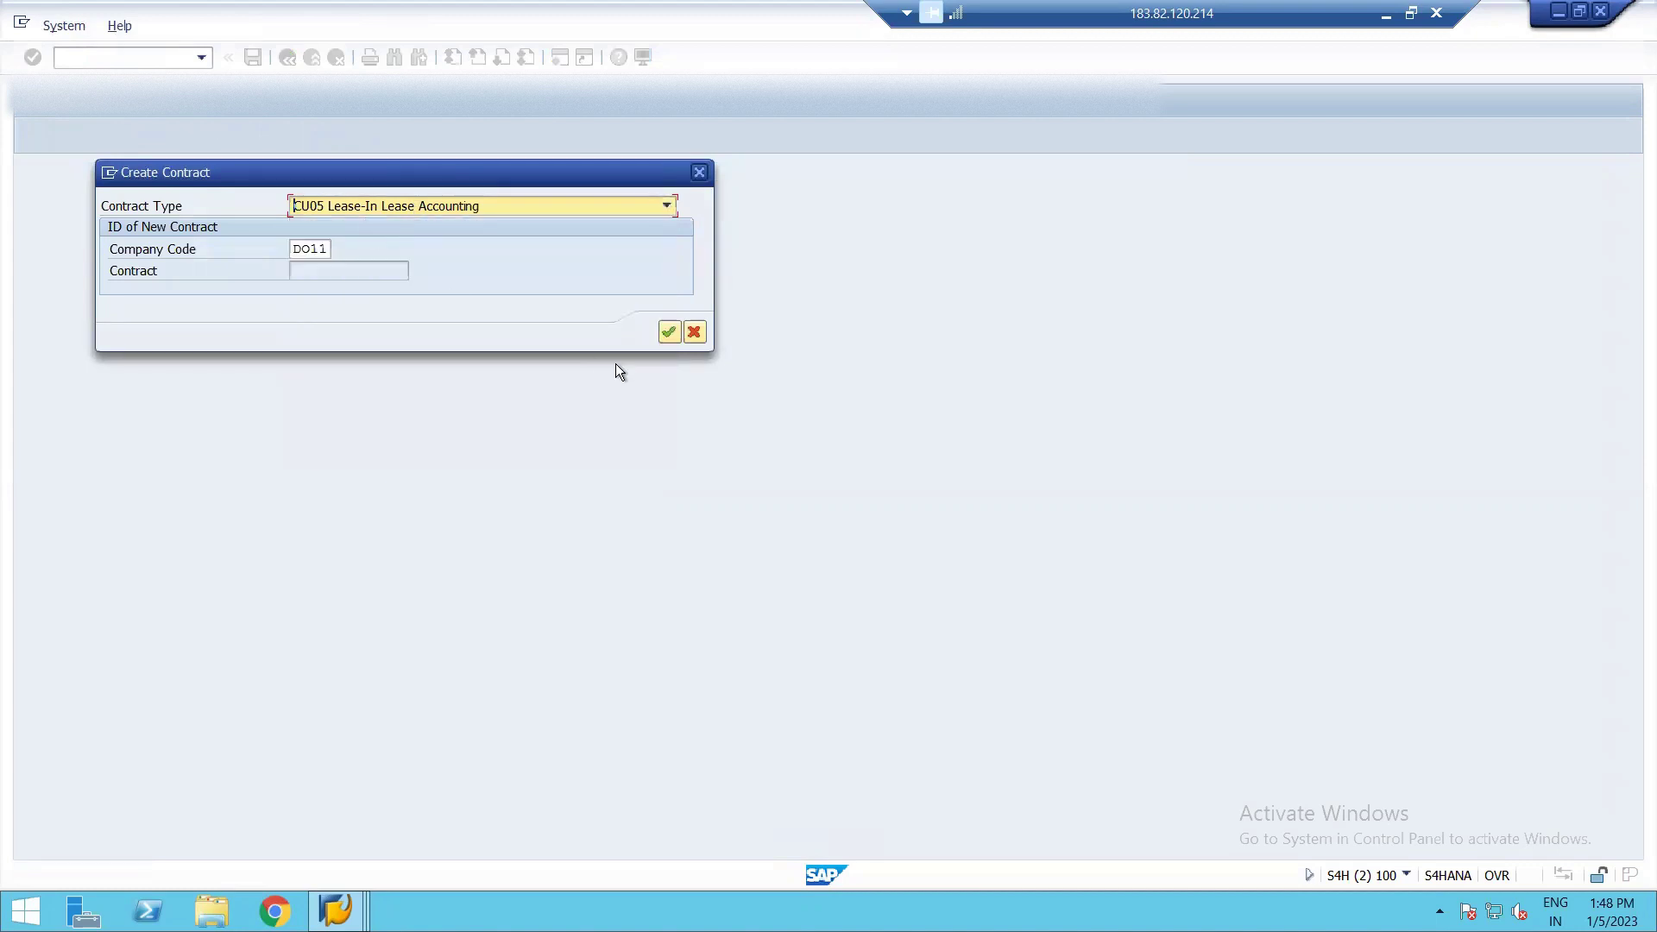
left_click(669, 333)
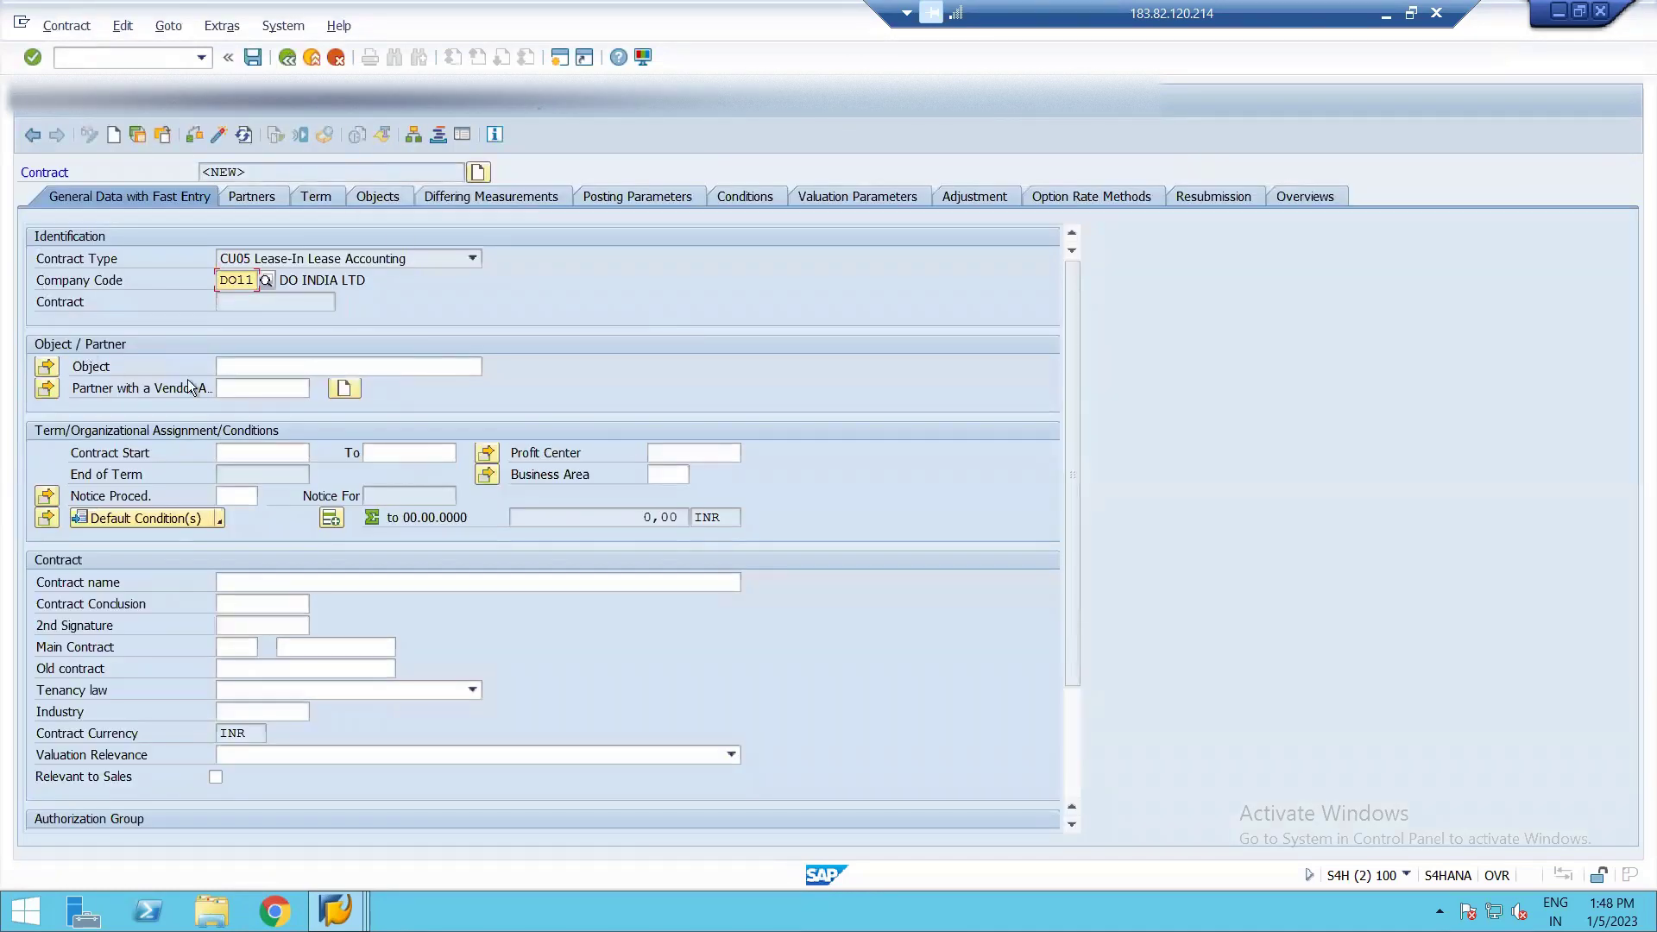
left_click(246, 388)
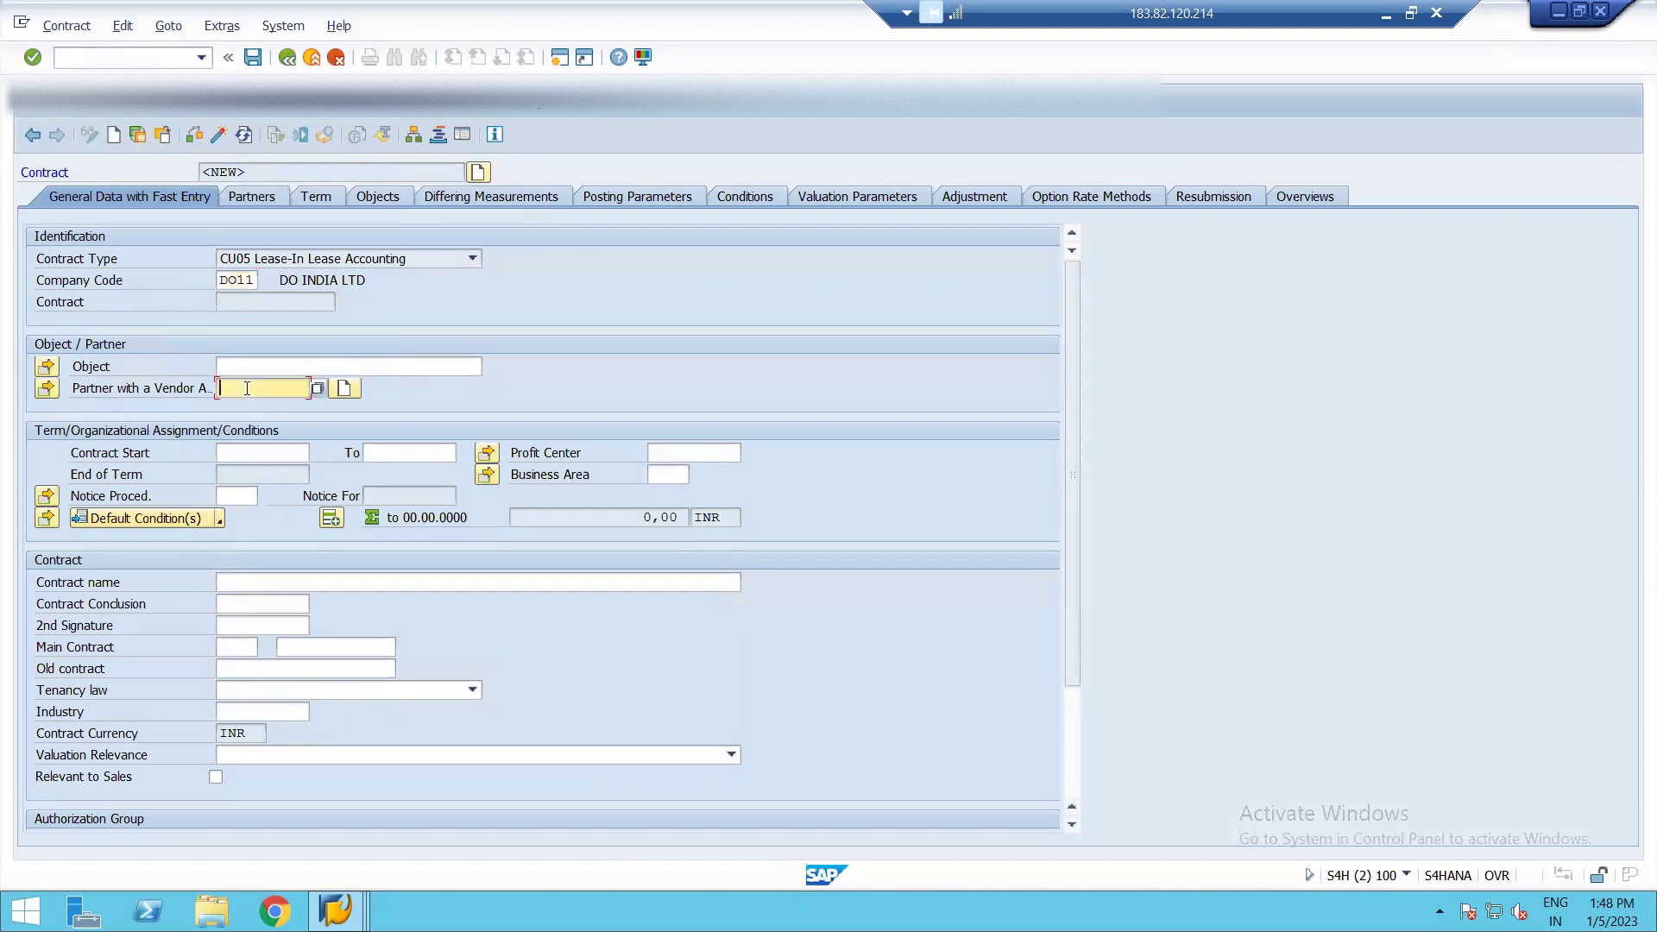
left_click(317, 389)
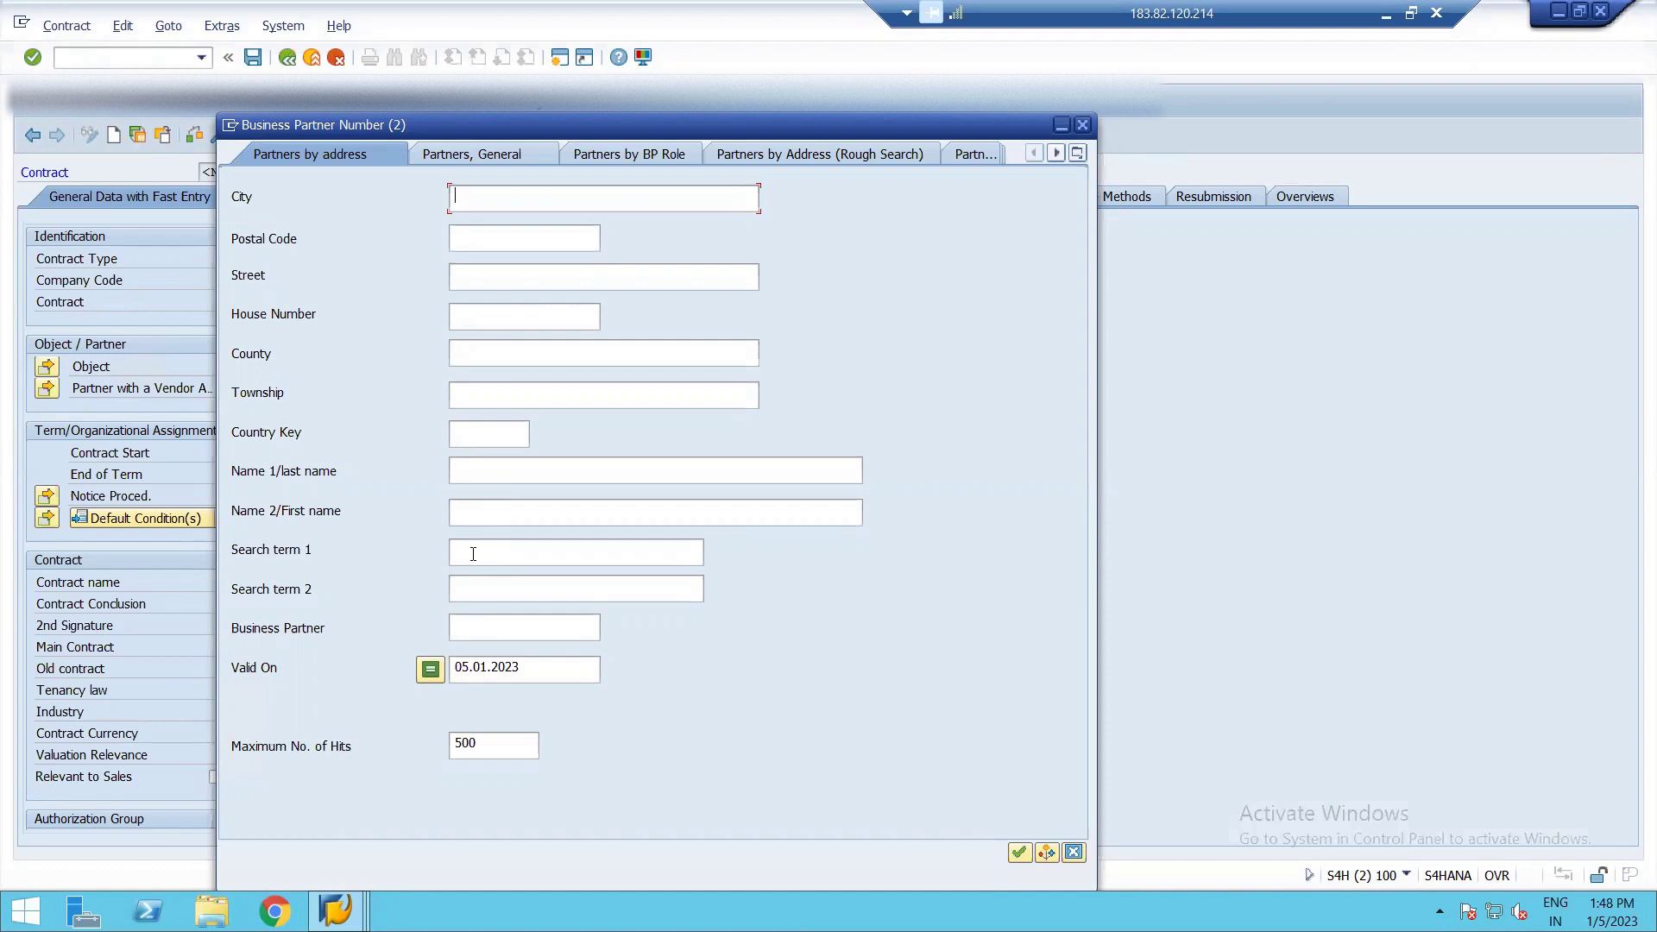
left_click(473, 553)
type("ABC")
key("Return")
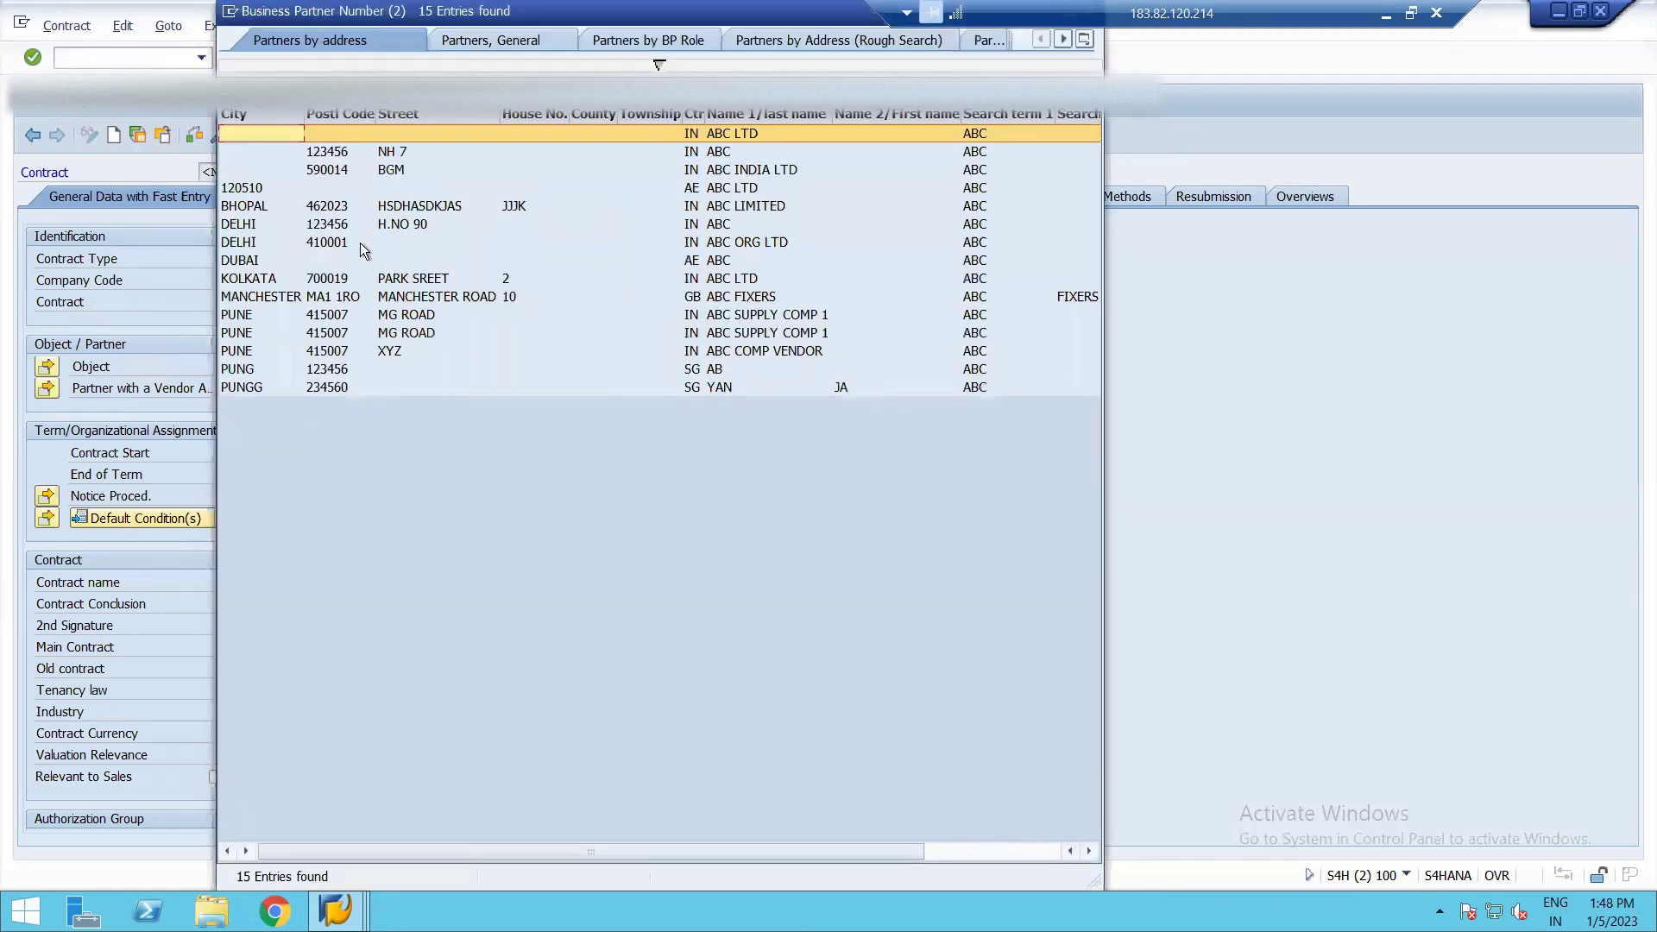
double_click(325, 202)
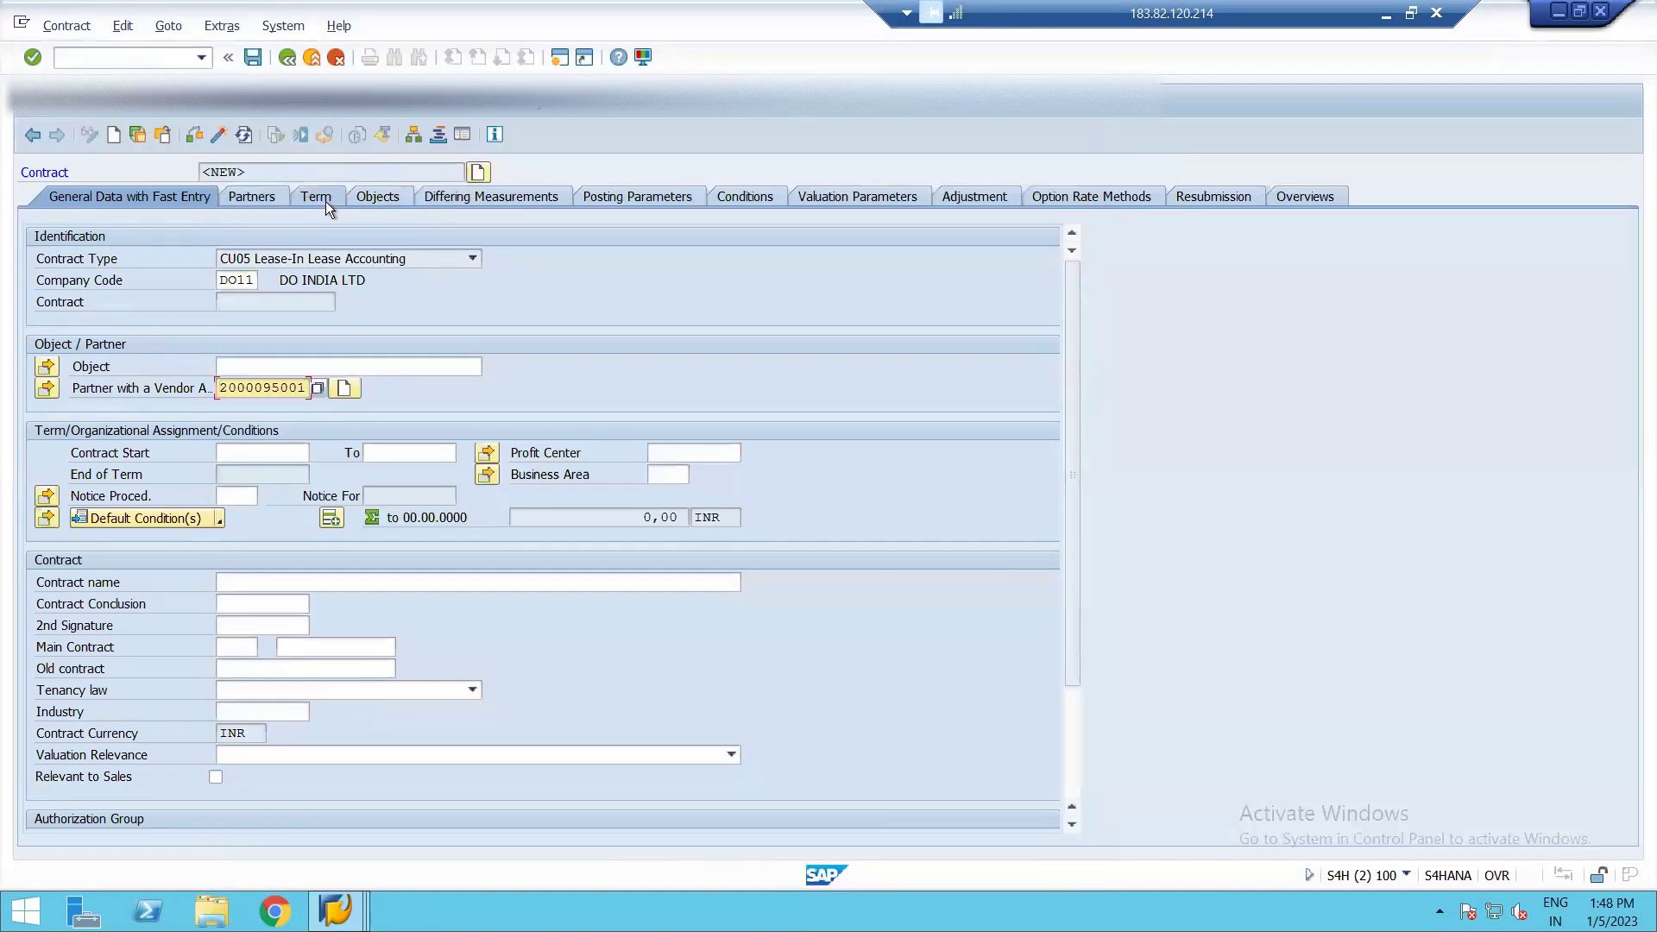
Step: Set the contract term 01.01.2023 to 31.12.2024 and look up profit center DO_PM01_01
left_click(241, 455)
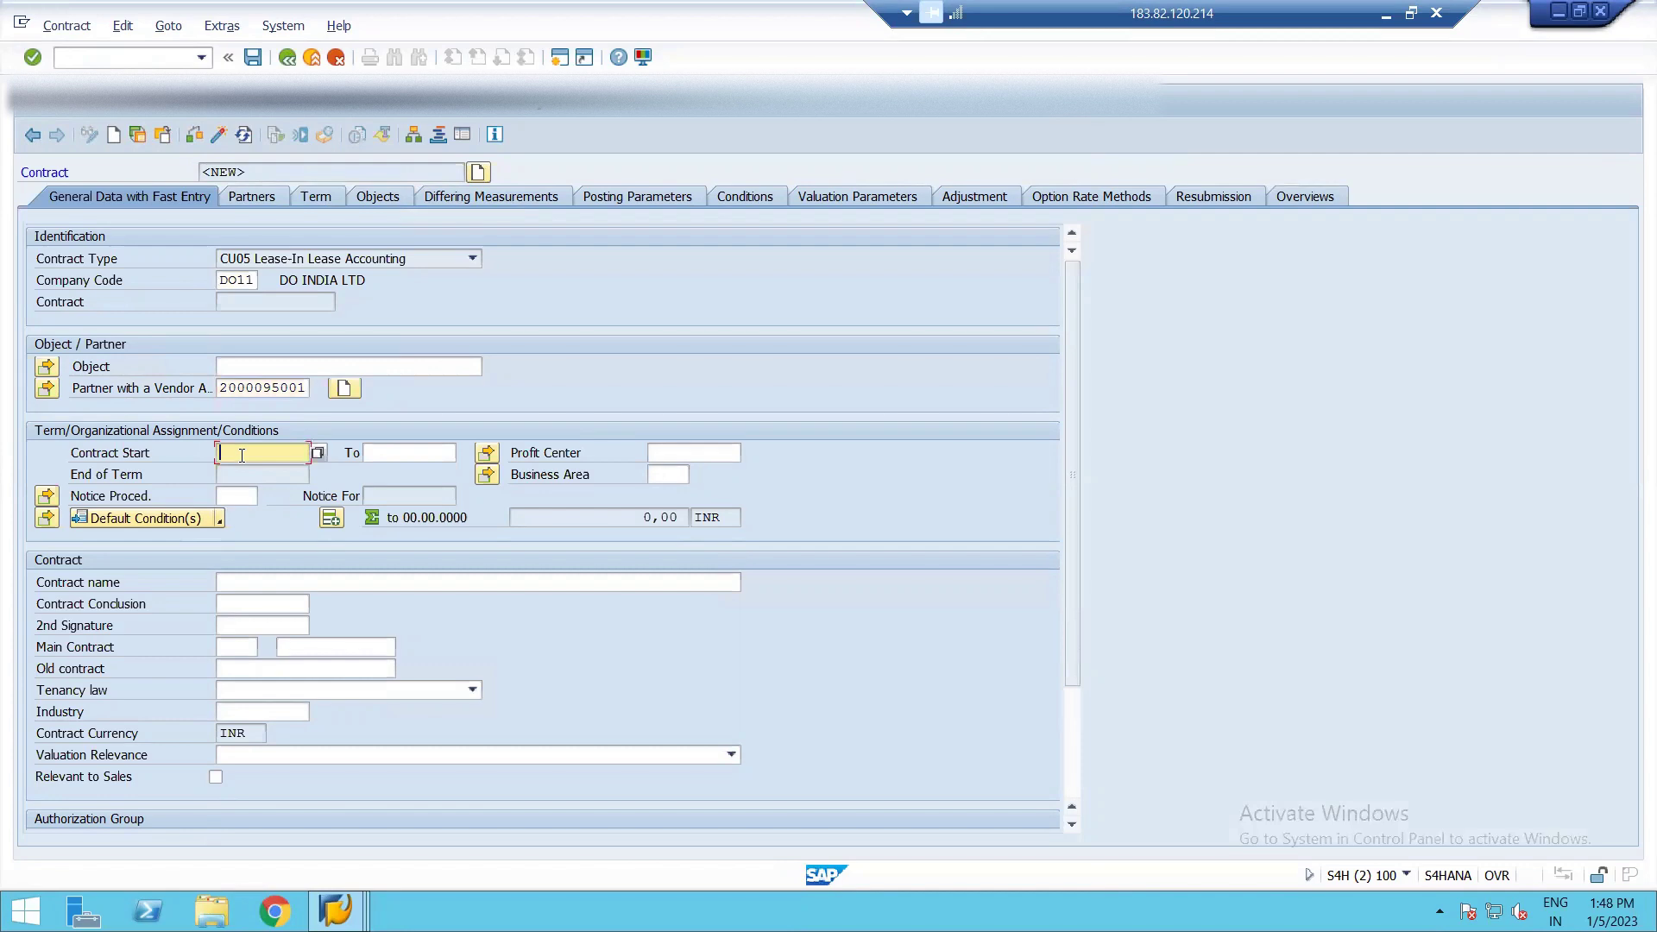
type("01.01.2023")
key("Tab")
type("3")
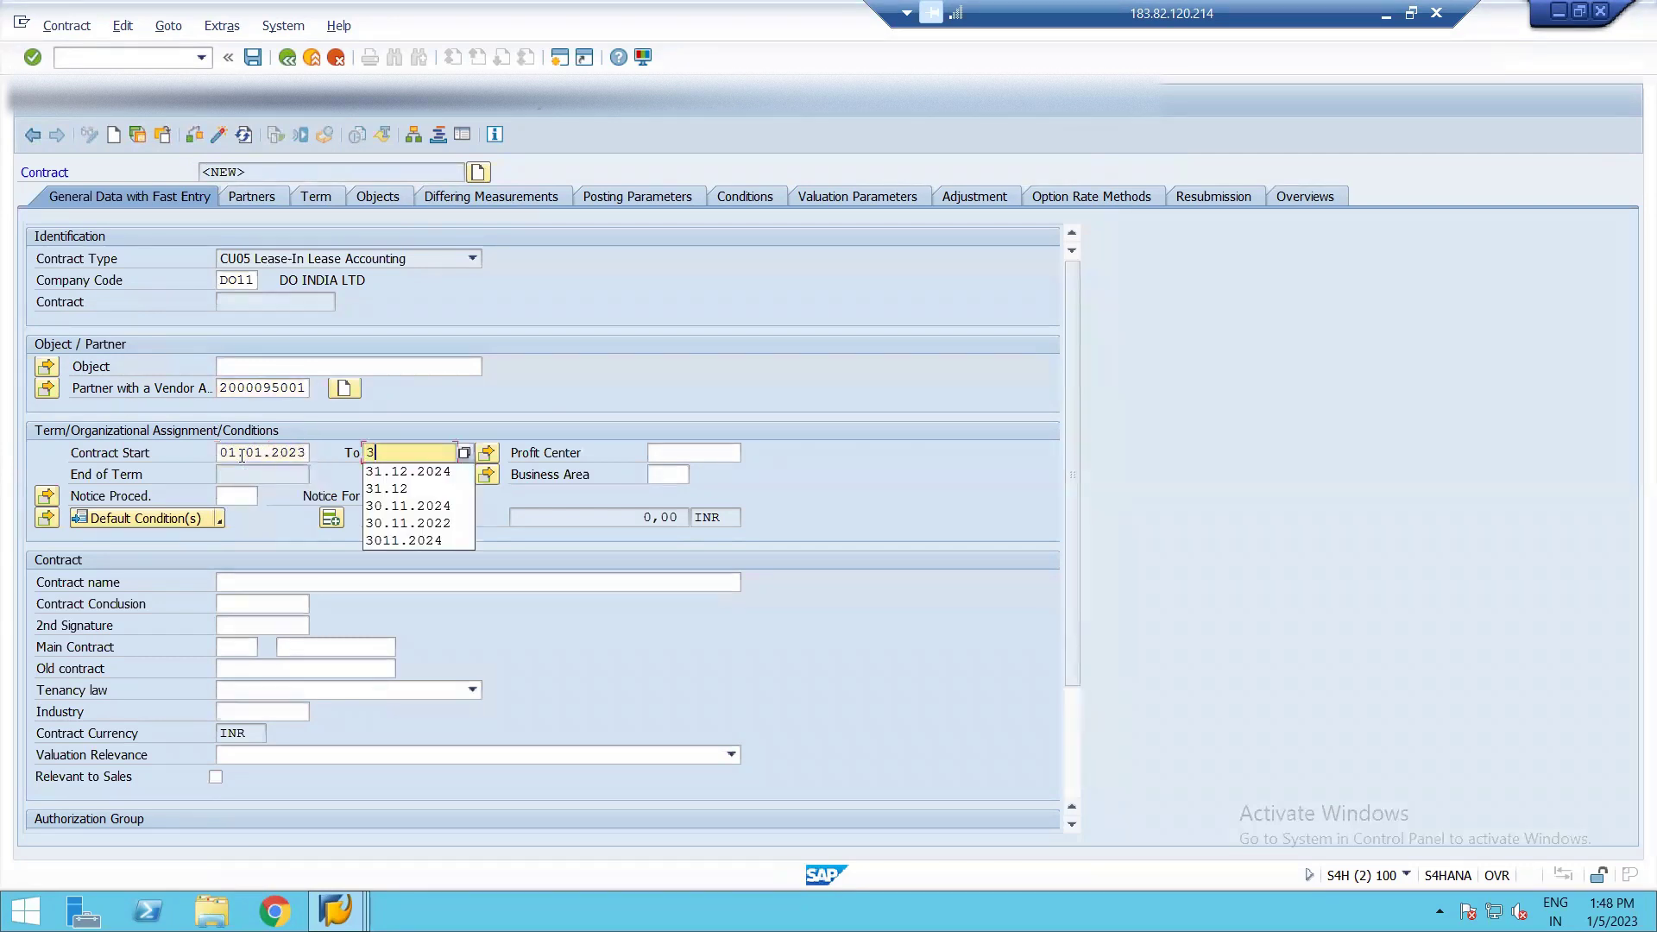
type("1.12.2024")
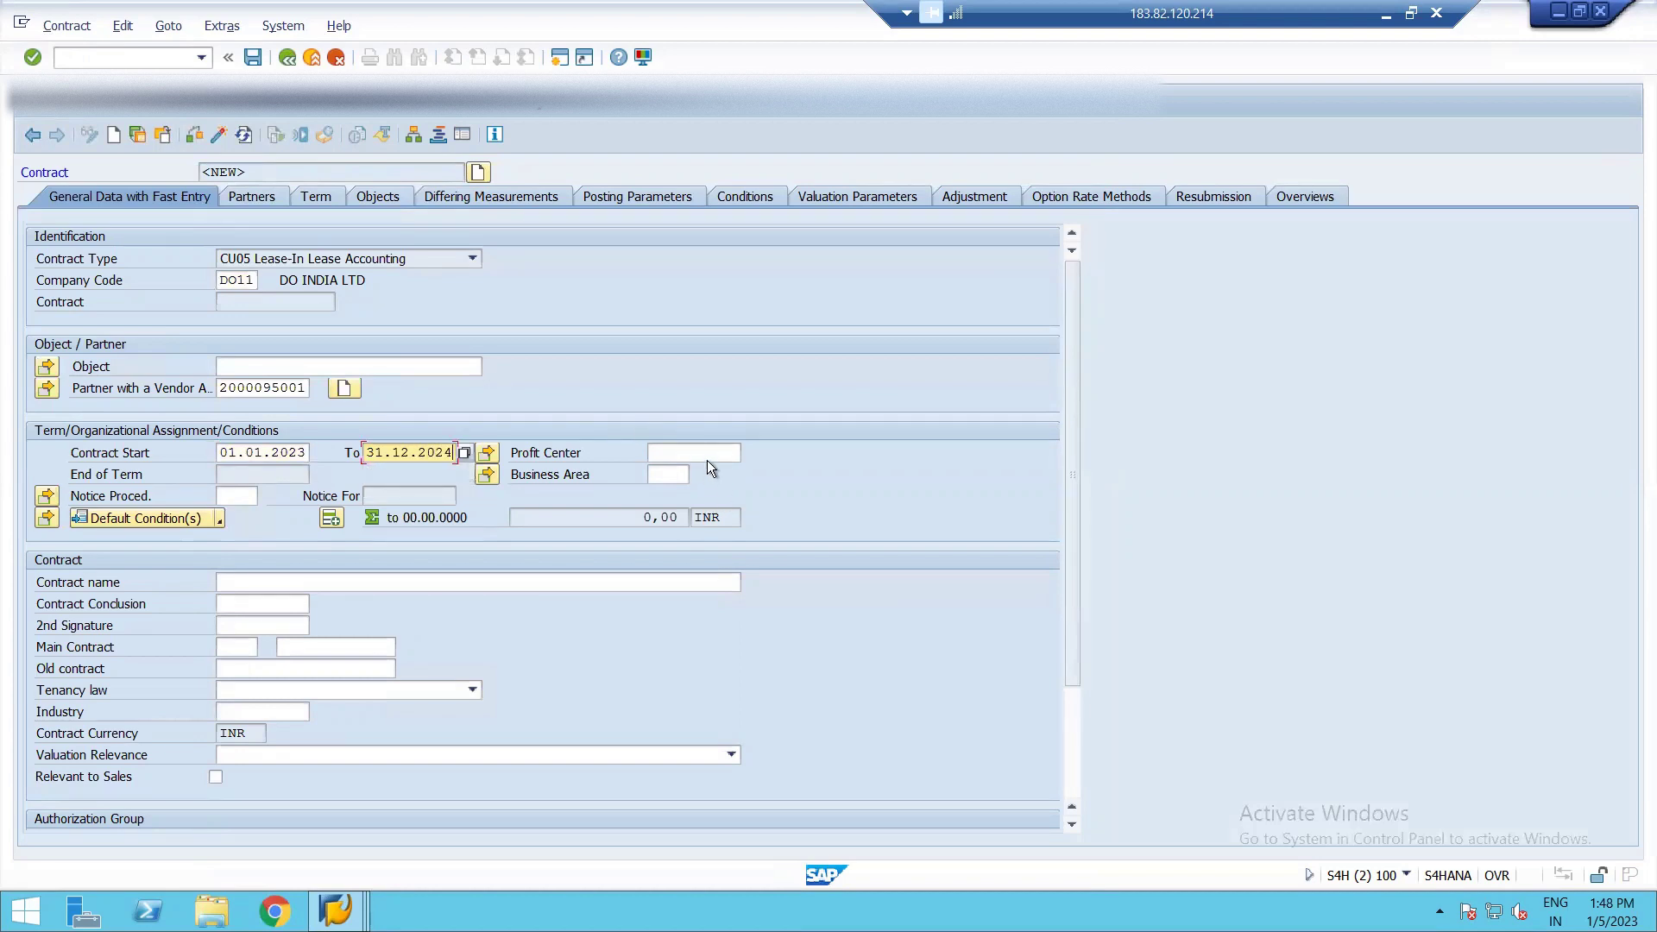
left_click(707, 457)
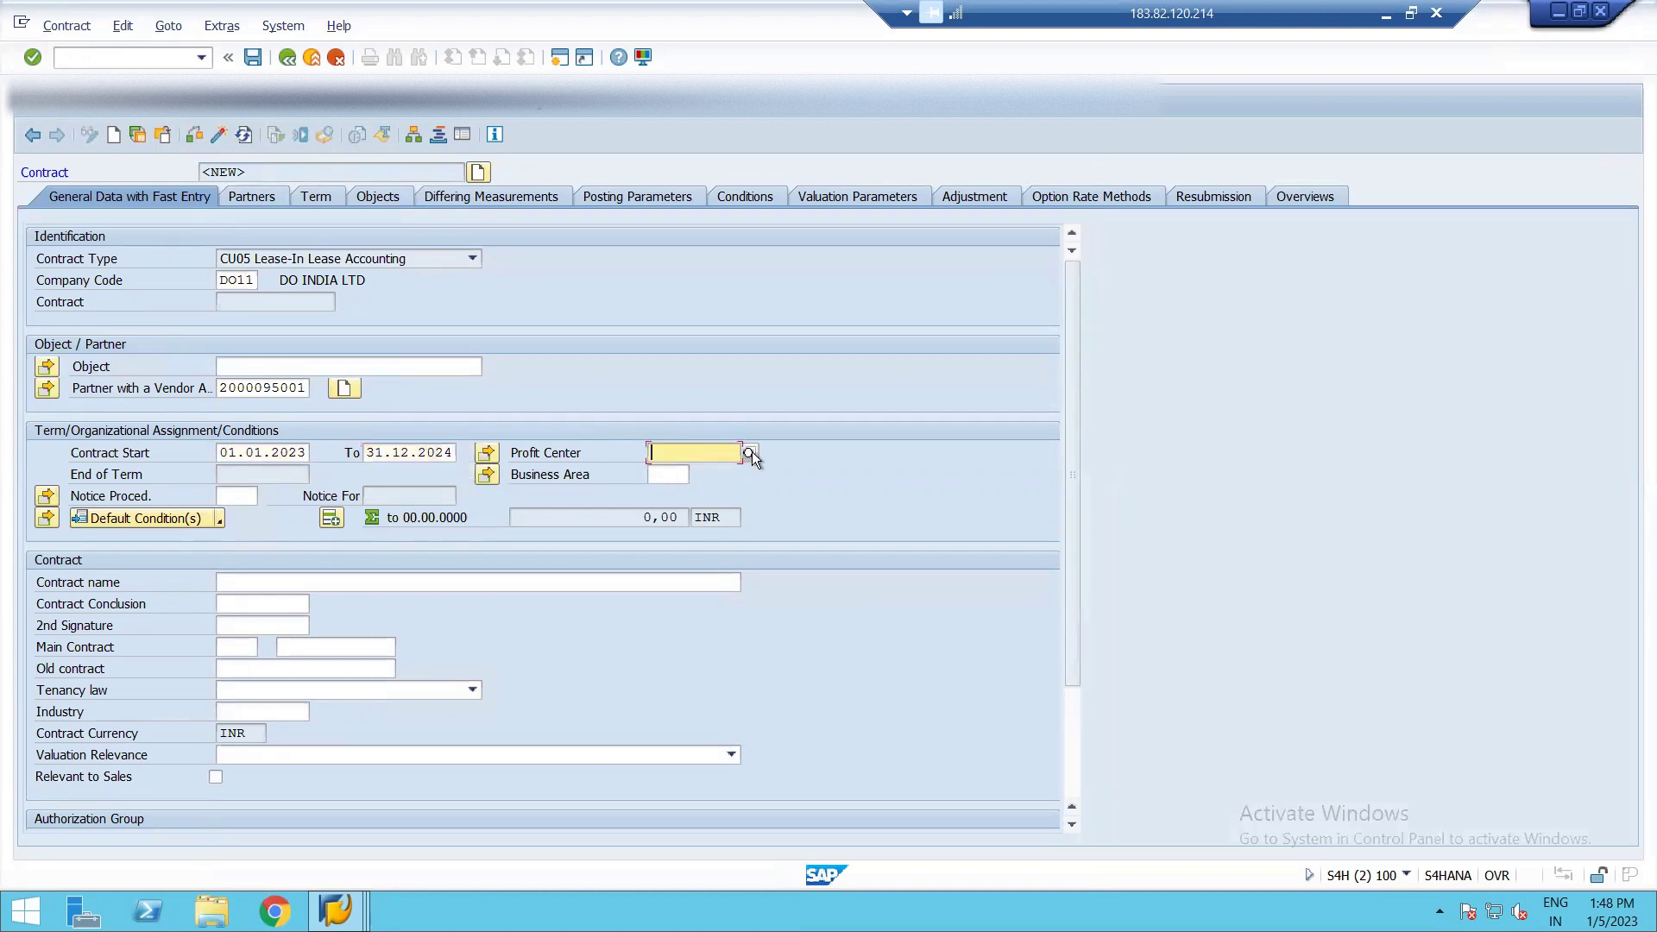
left_click(752, 452)
key("Return")
key("Return")
Step: Enter business area DOAP, validate the form, and name the contract MACHINERY
left_click(673, 472)
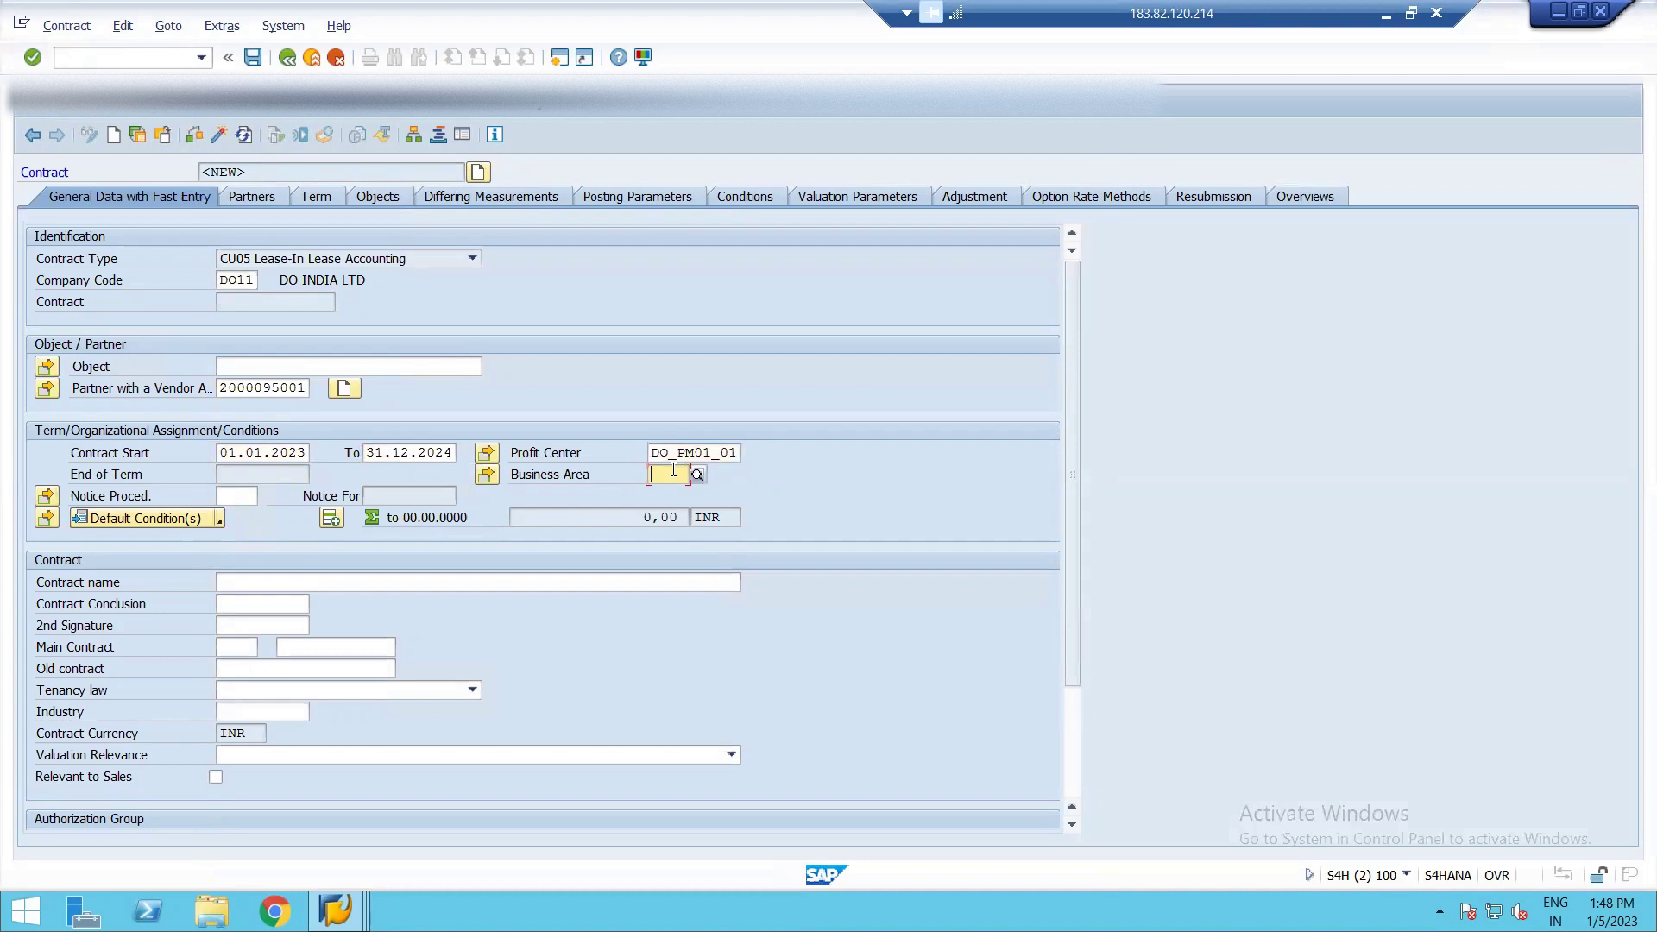
type("DOAP")
key("Return")
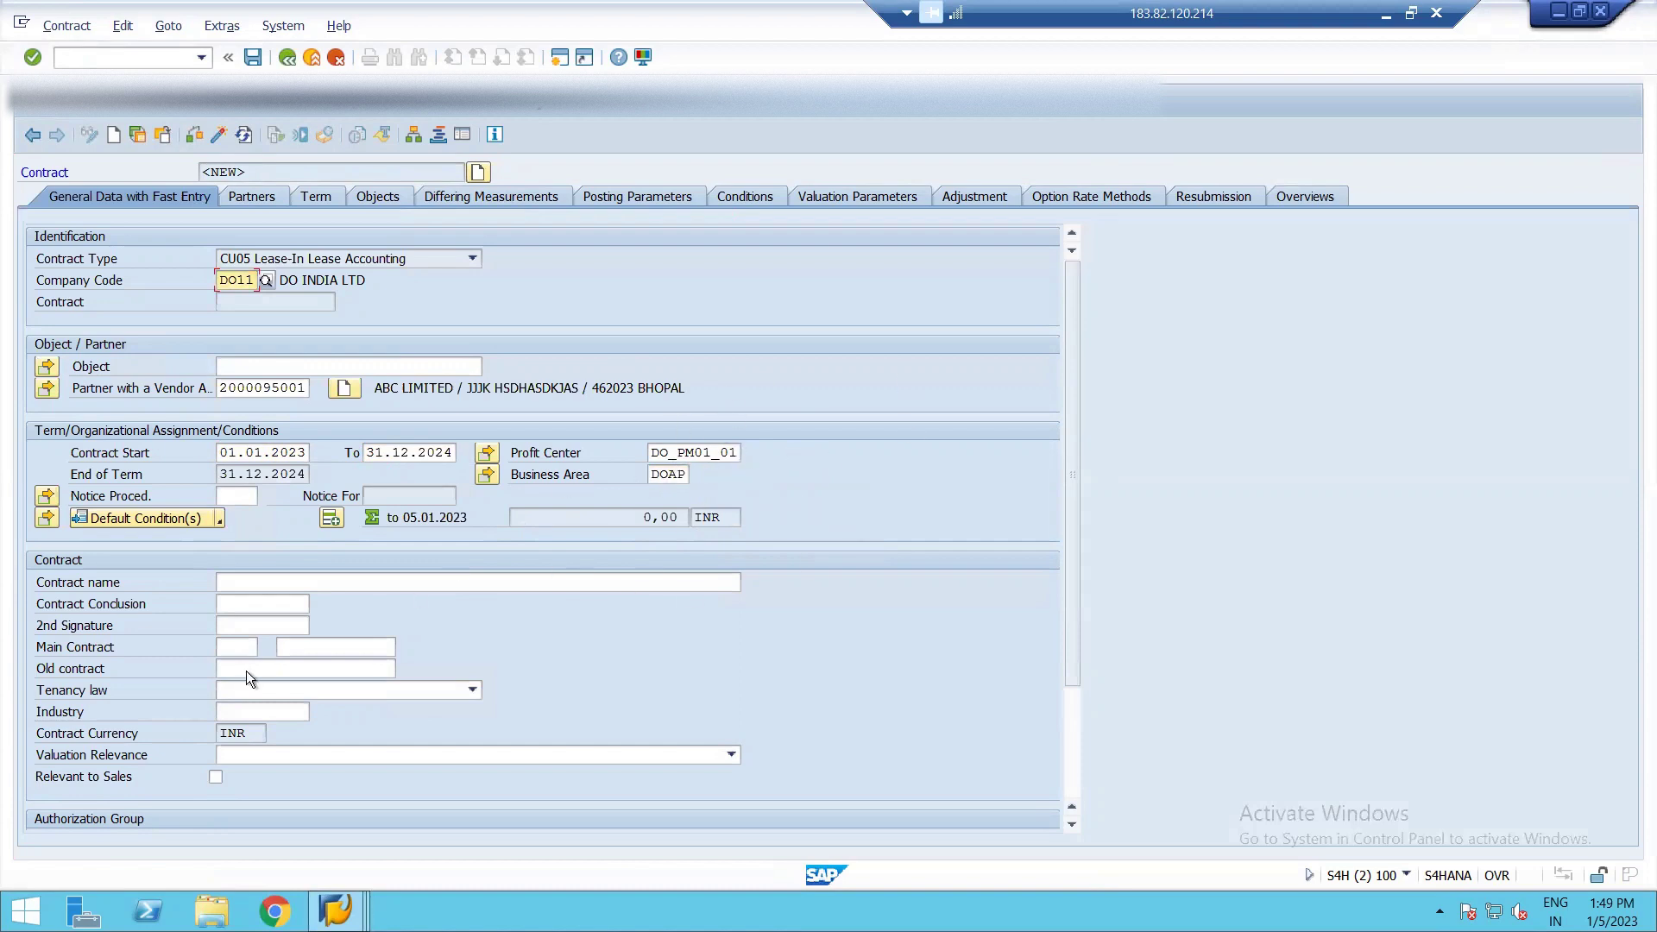
left_click(283, 584)
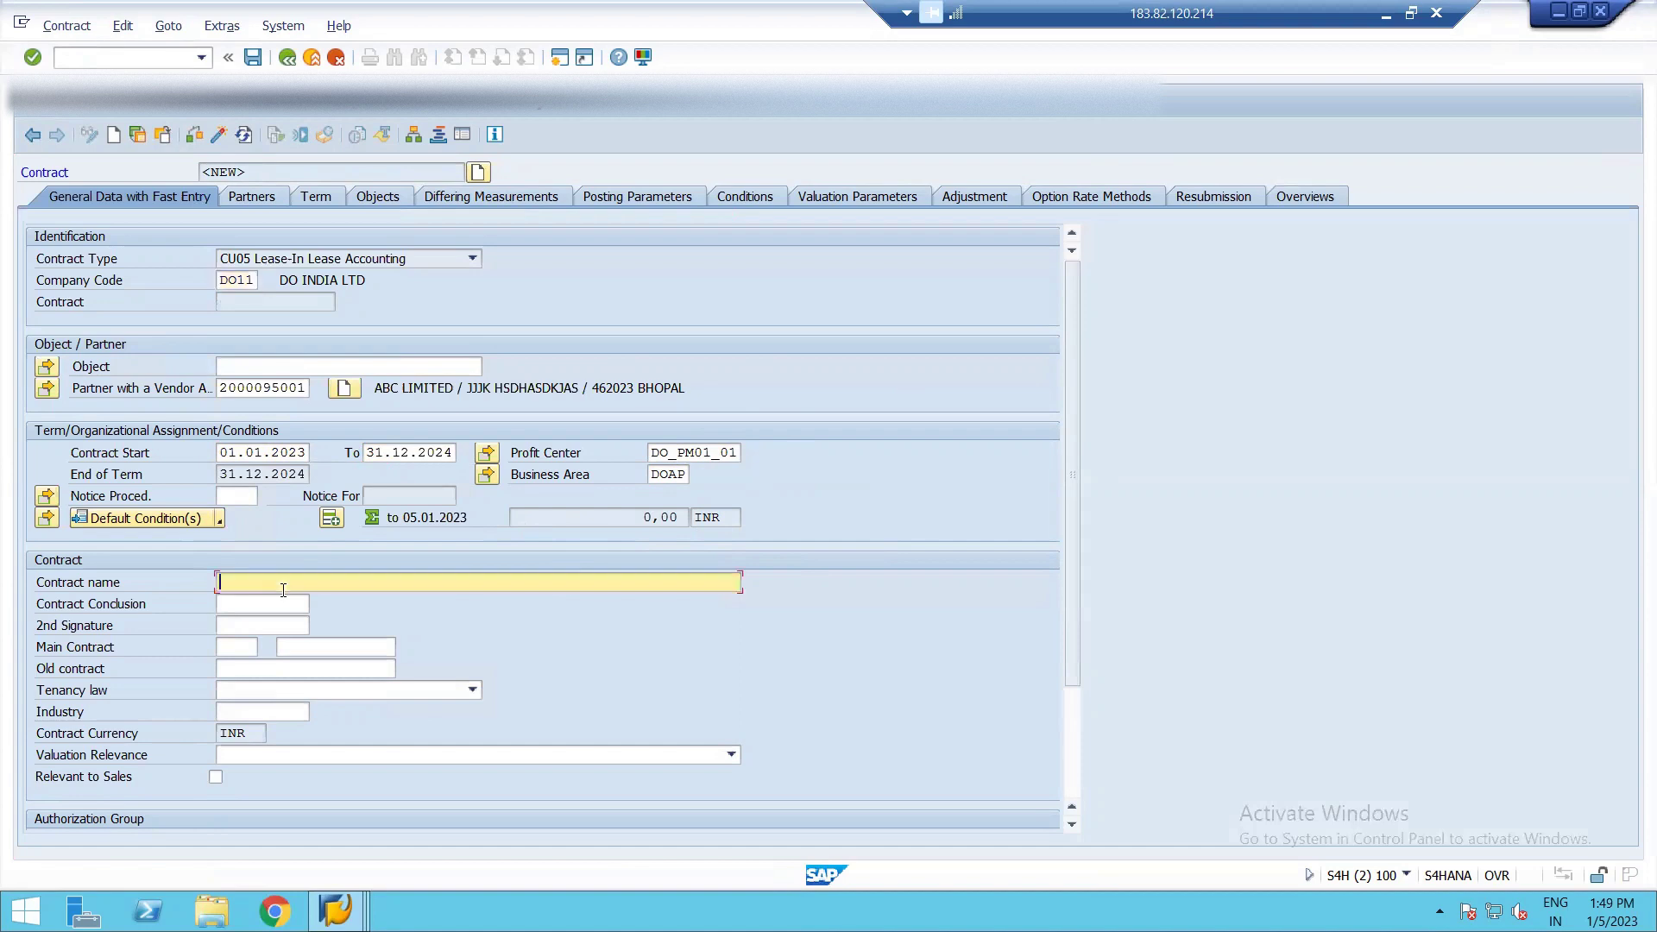
type("MACHINERY")
Step: Give the vendor partner relationship dates 01.01.2023 to 31.12.2024, then view the Term tab
left_click(247, 203)
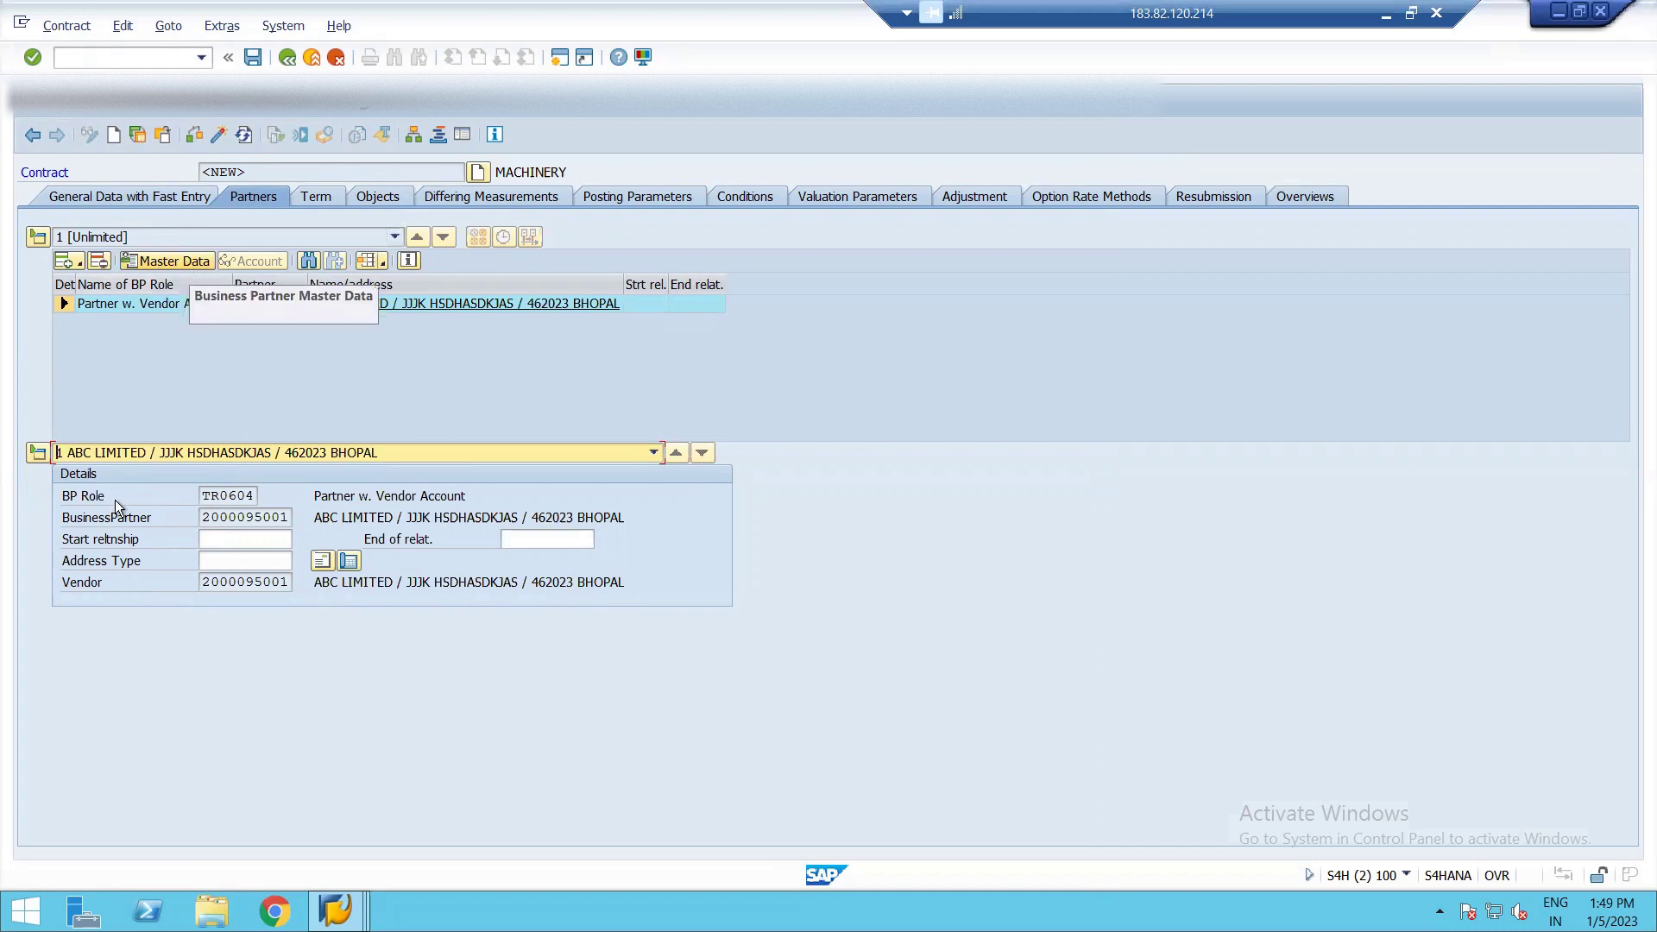
left_click(225, 545)
type("01")
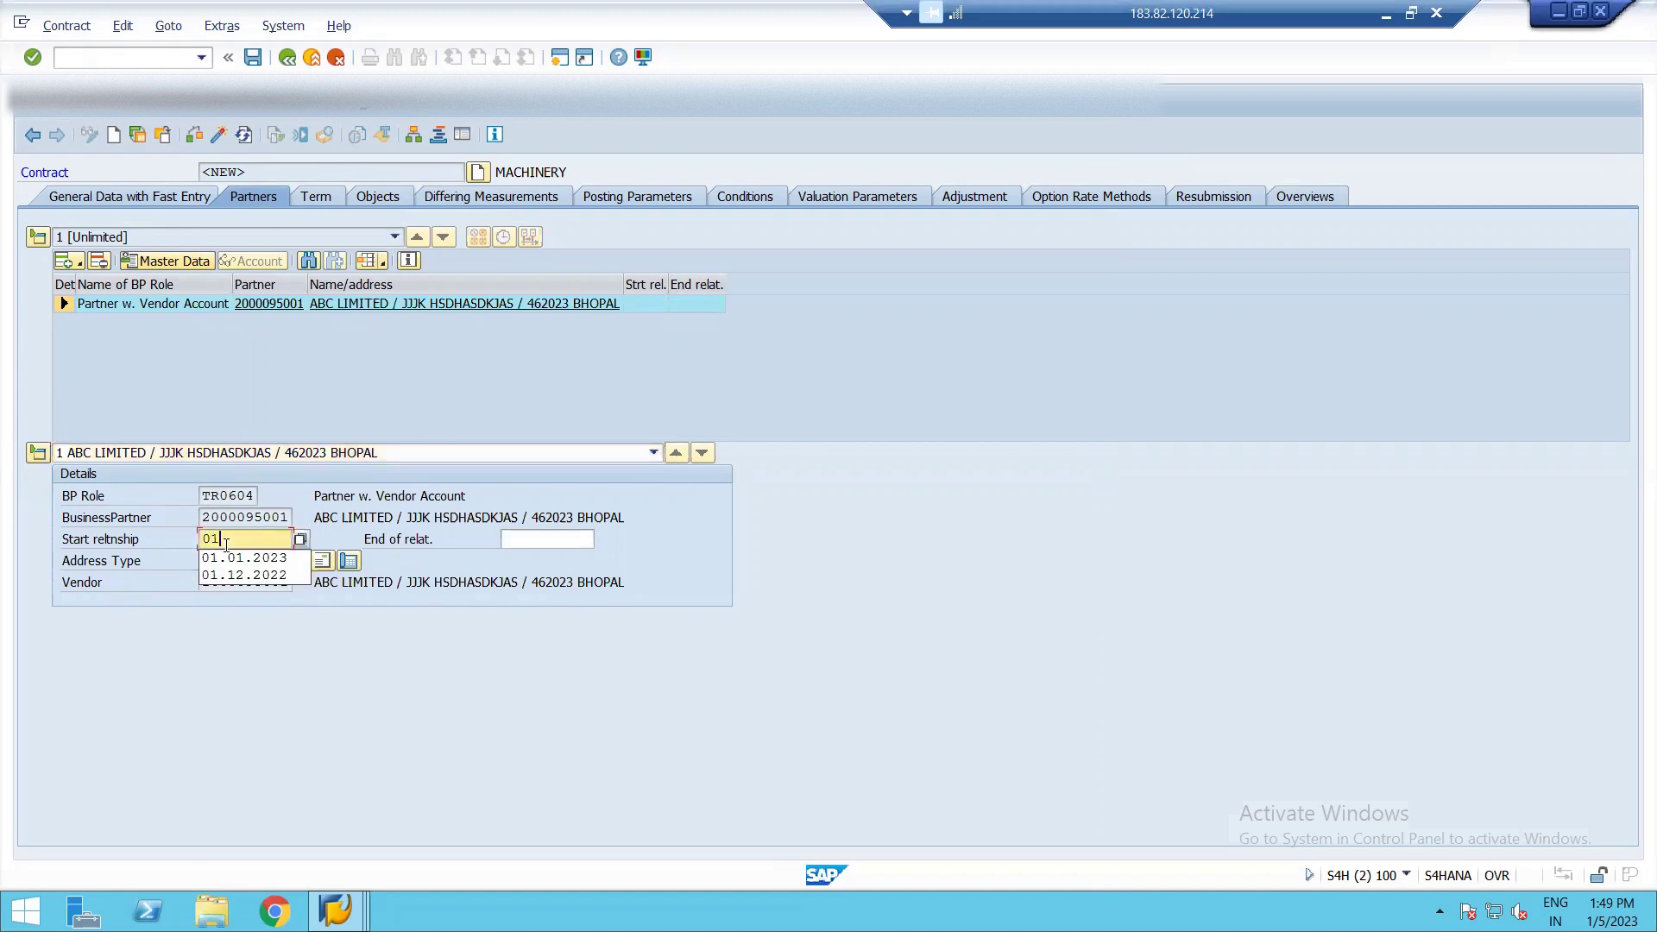
type(".01.2023")
key("Tab")
type("31.12.2024")
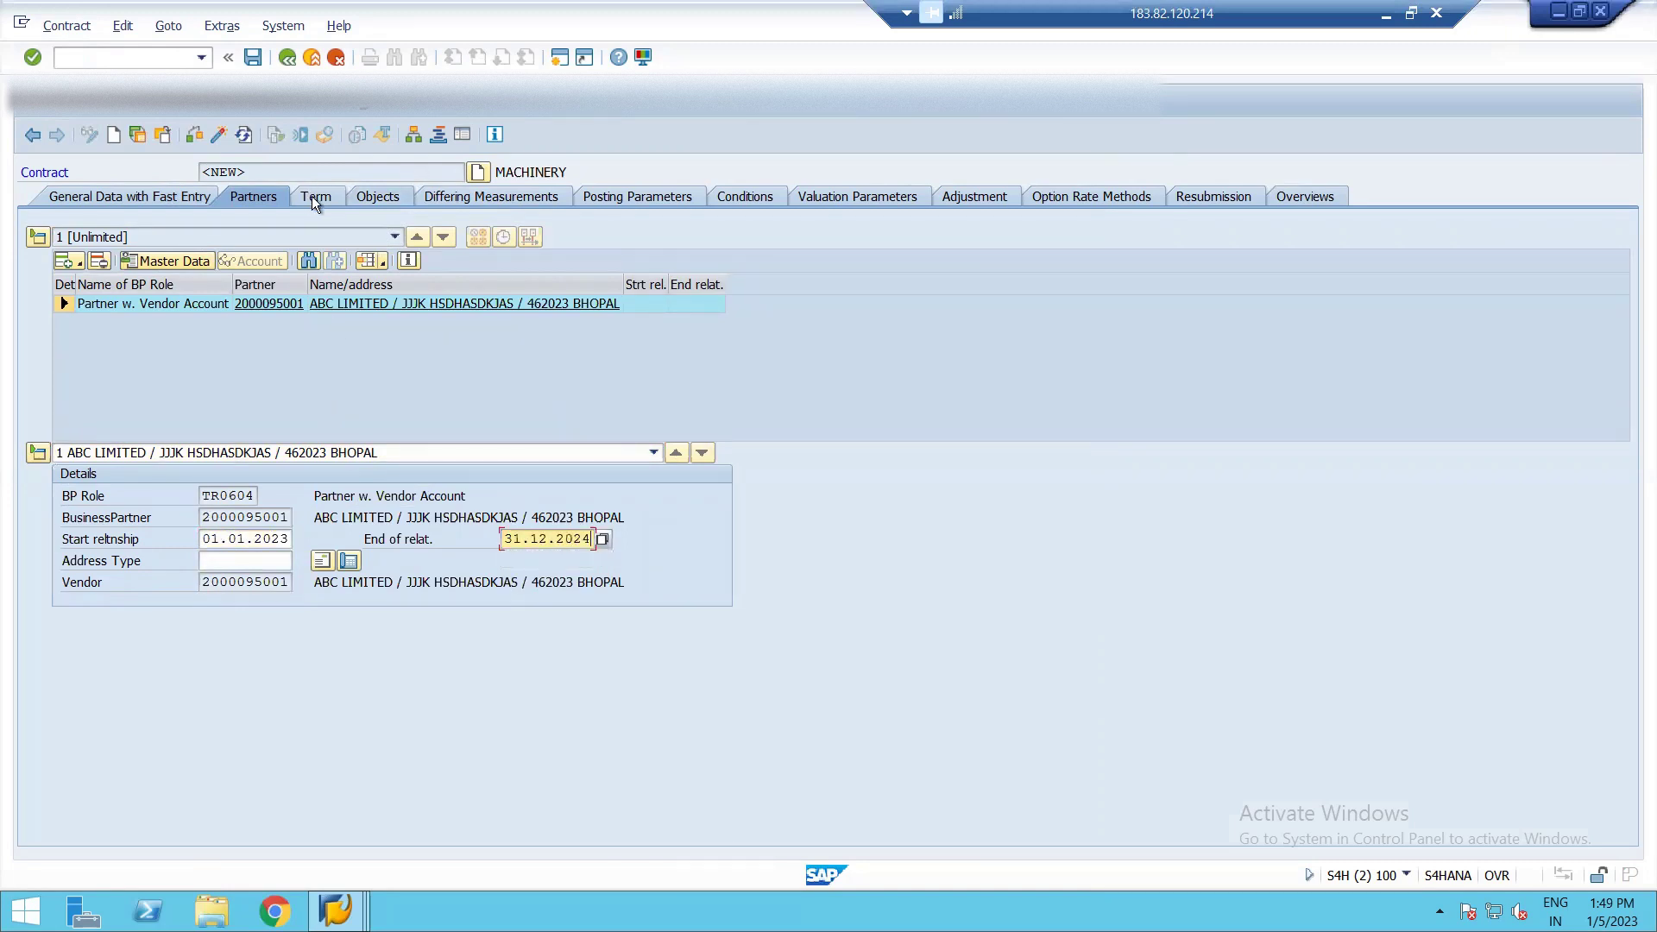
left_click(314, 199)
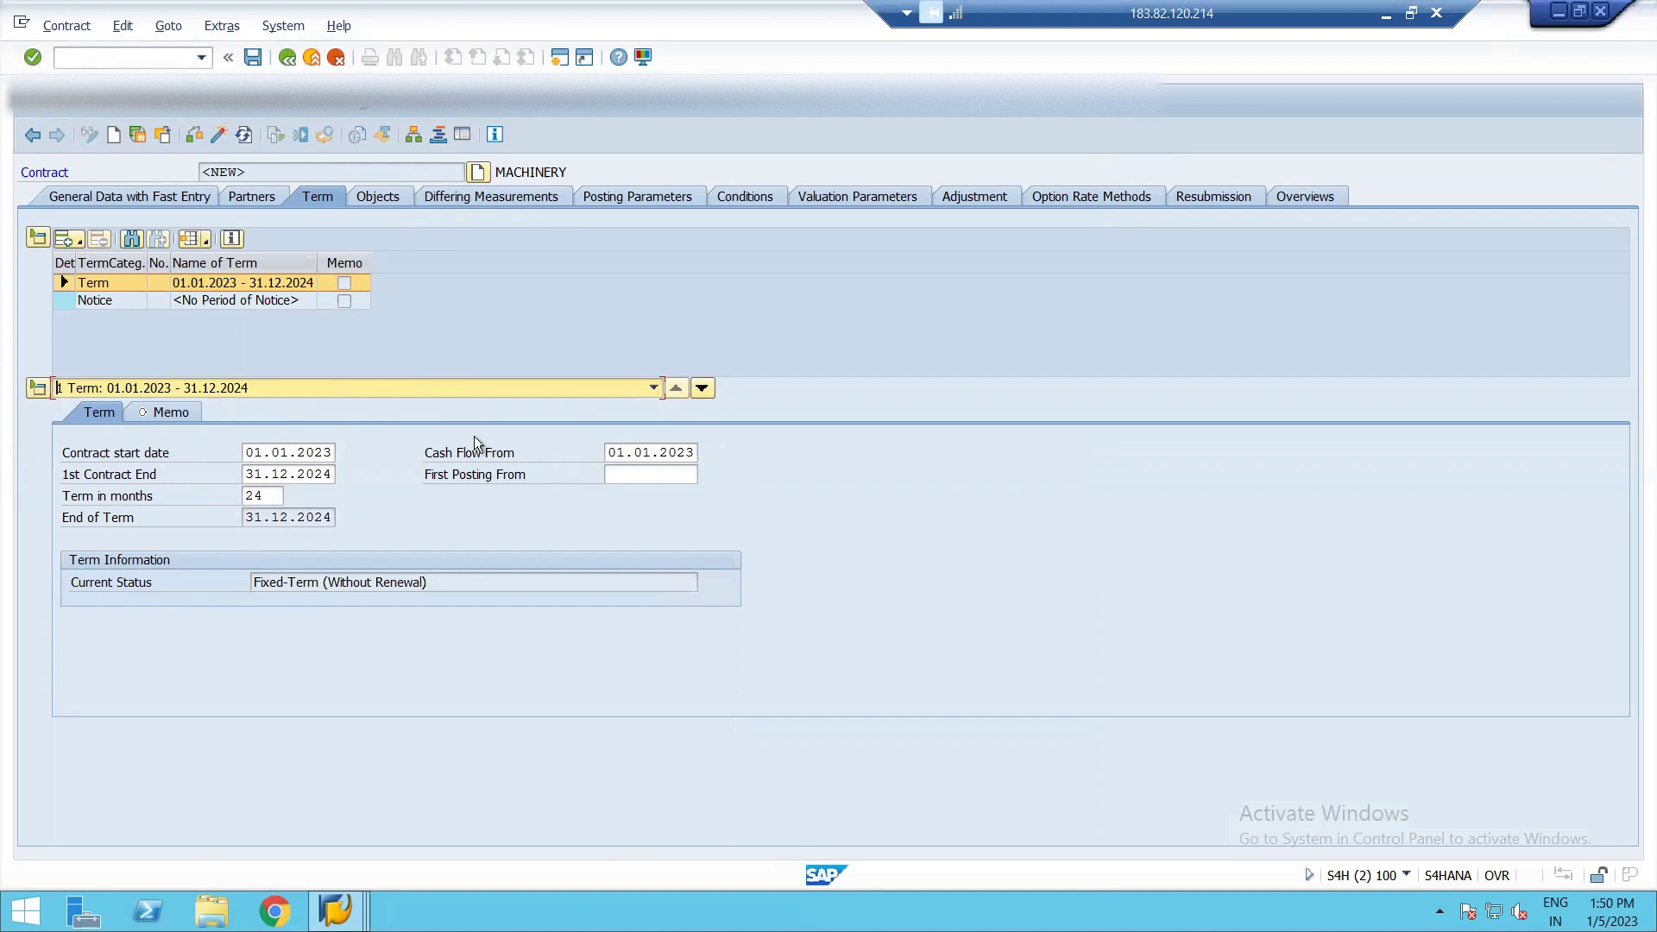
Step: Enter first posting date 01.01.2023, check the term memo, then view the Objects tab
left_click(656, 472)
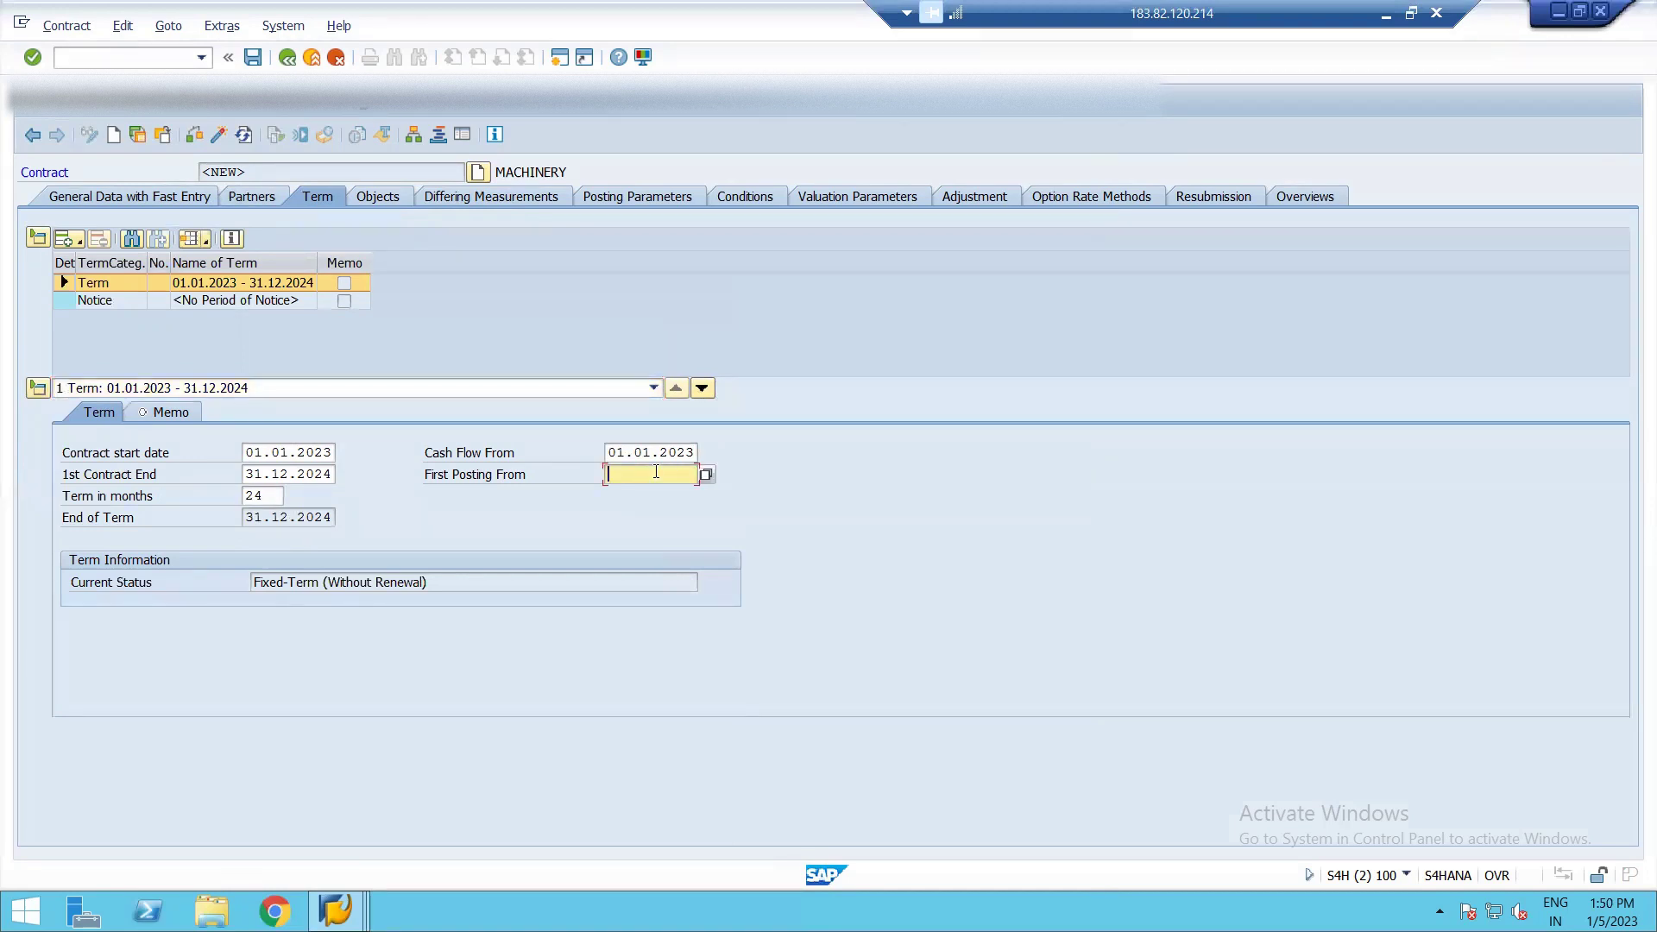
type("01.01.2023")
left_click(136, 411)
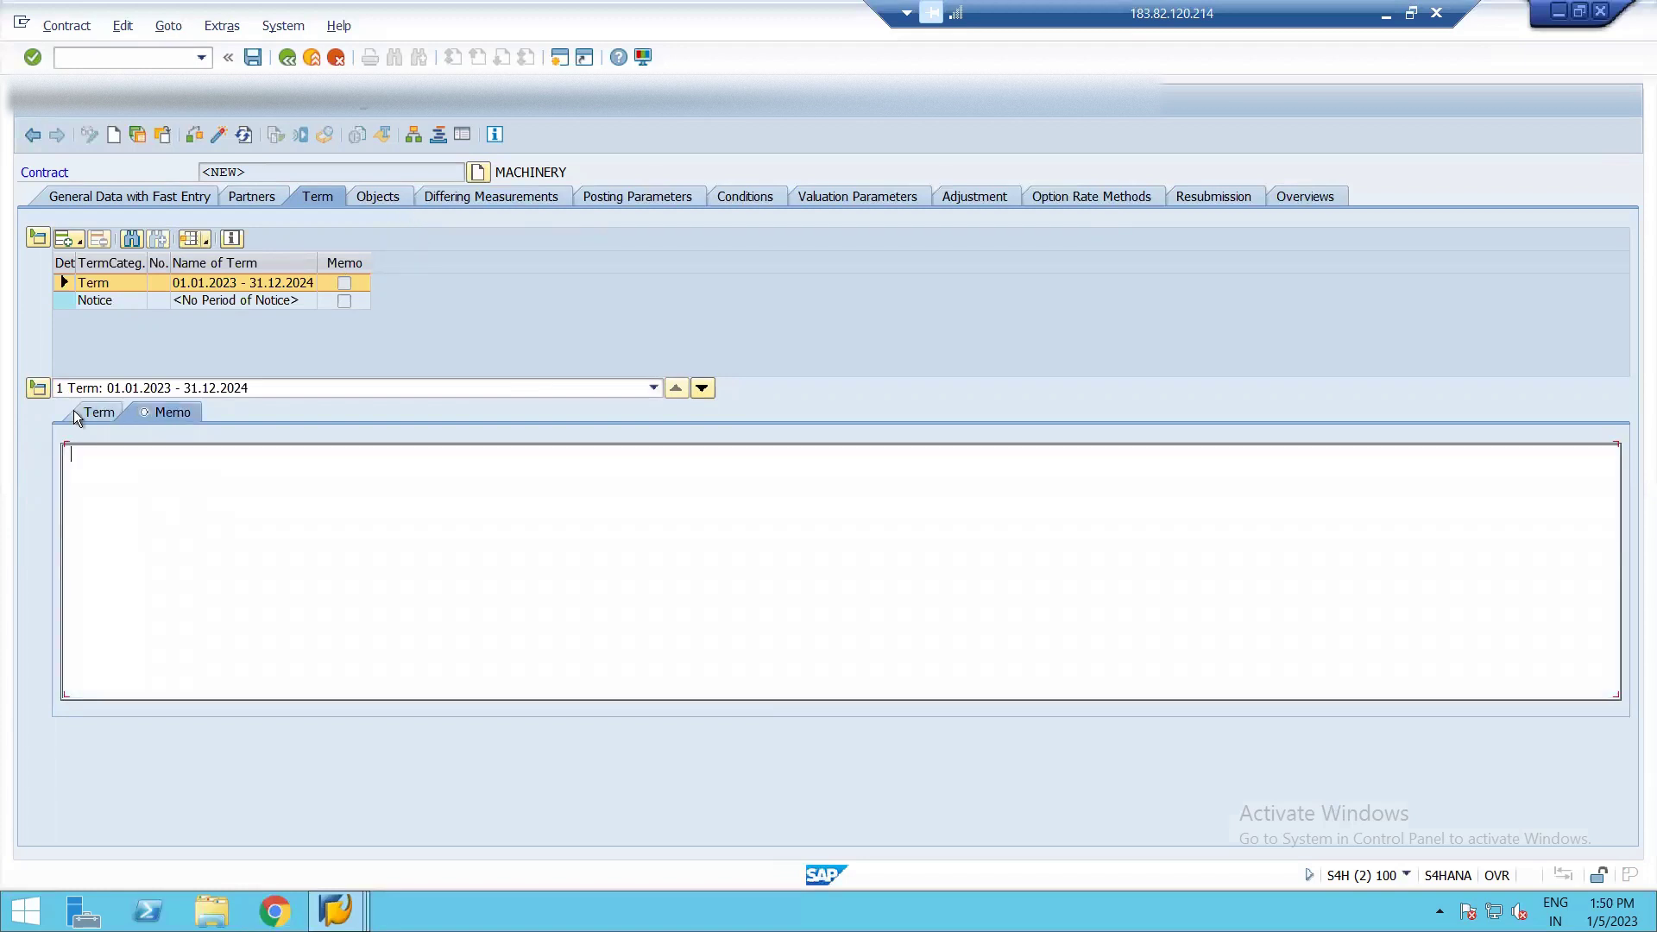
left_click(86, 416)
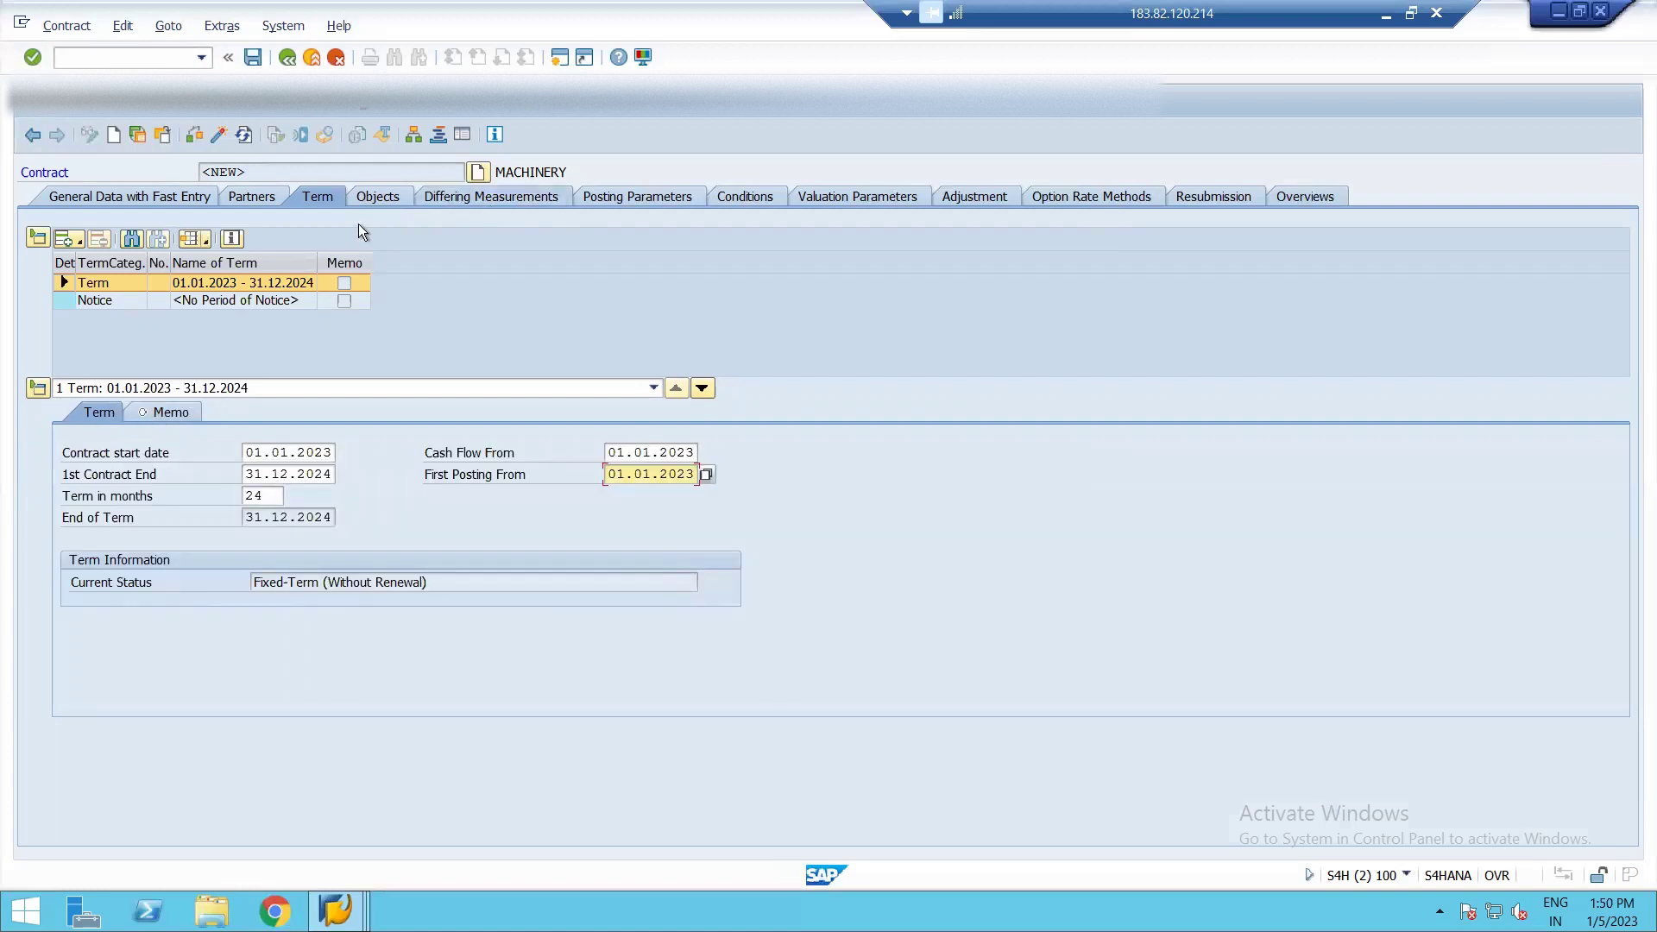
left_click(361, 202)
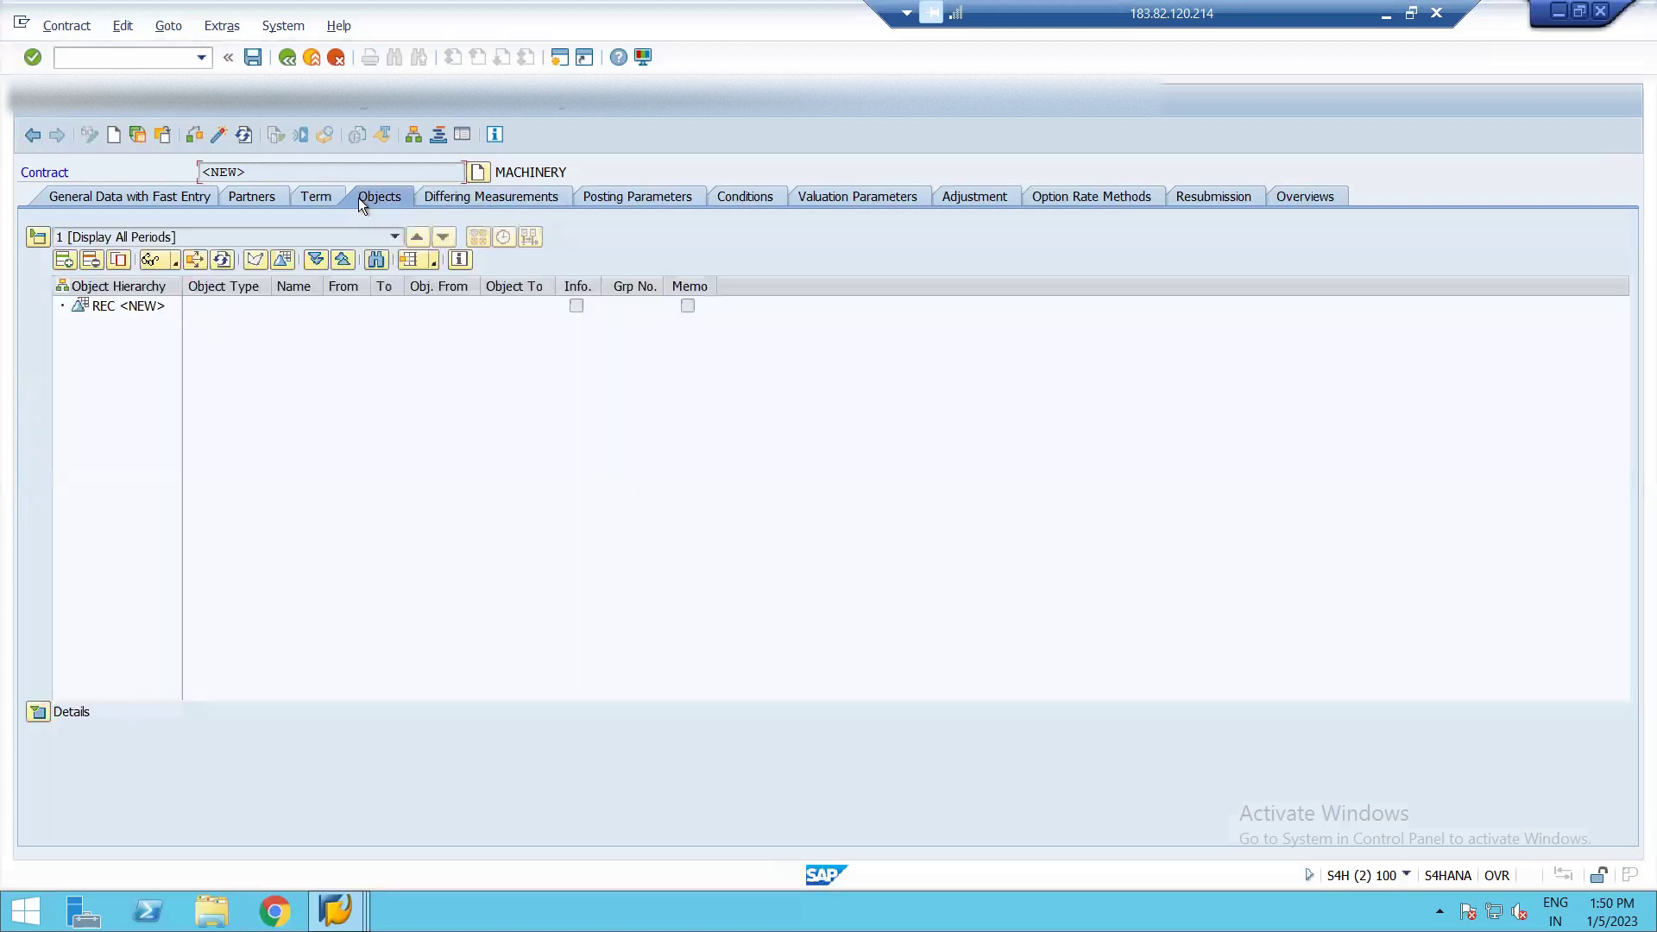
Step: Search cost centers and assign DOC01_01 (SALARIES) in DO11 as the contract object
left_click(64, 260)
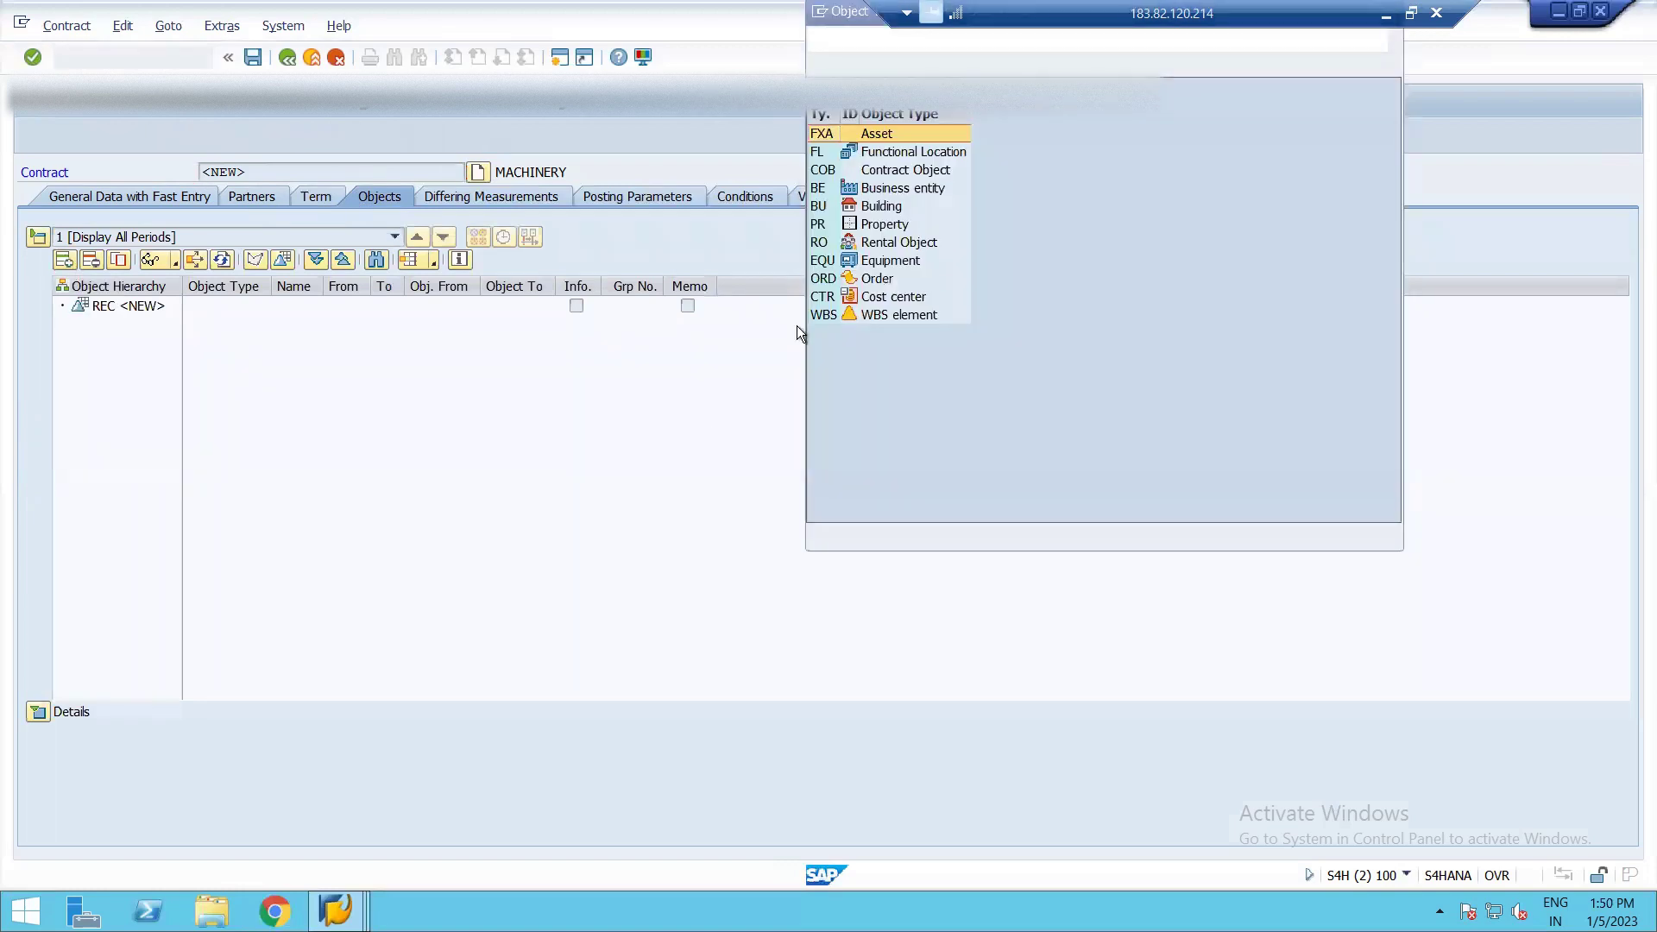
double_click(917, 300)
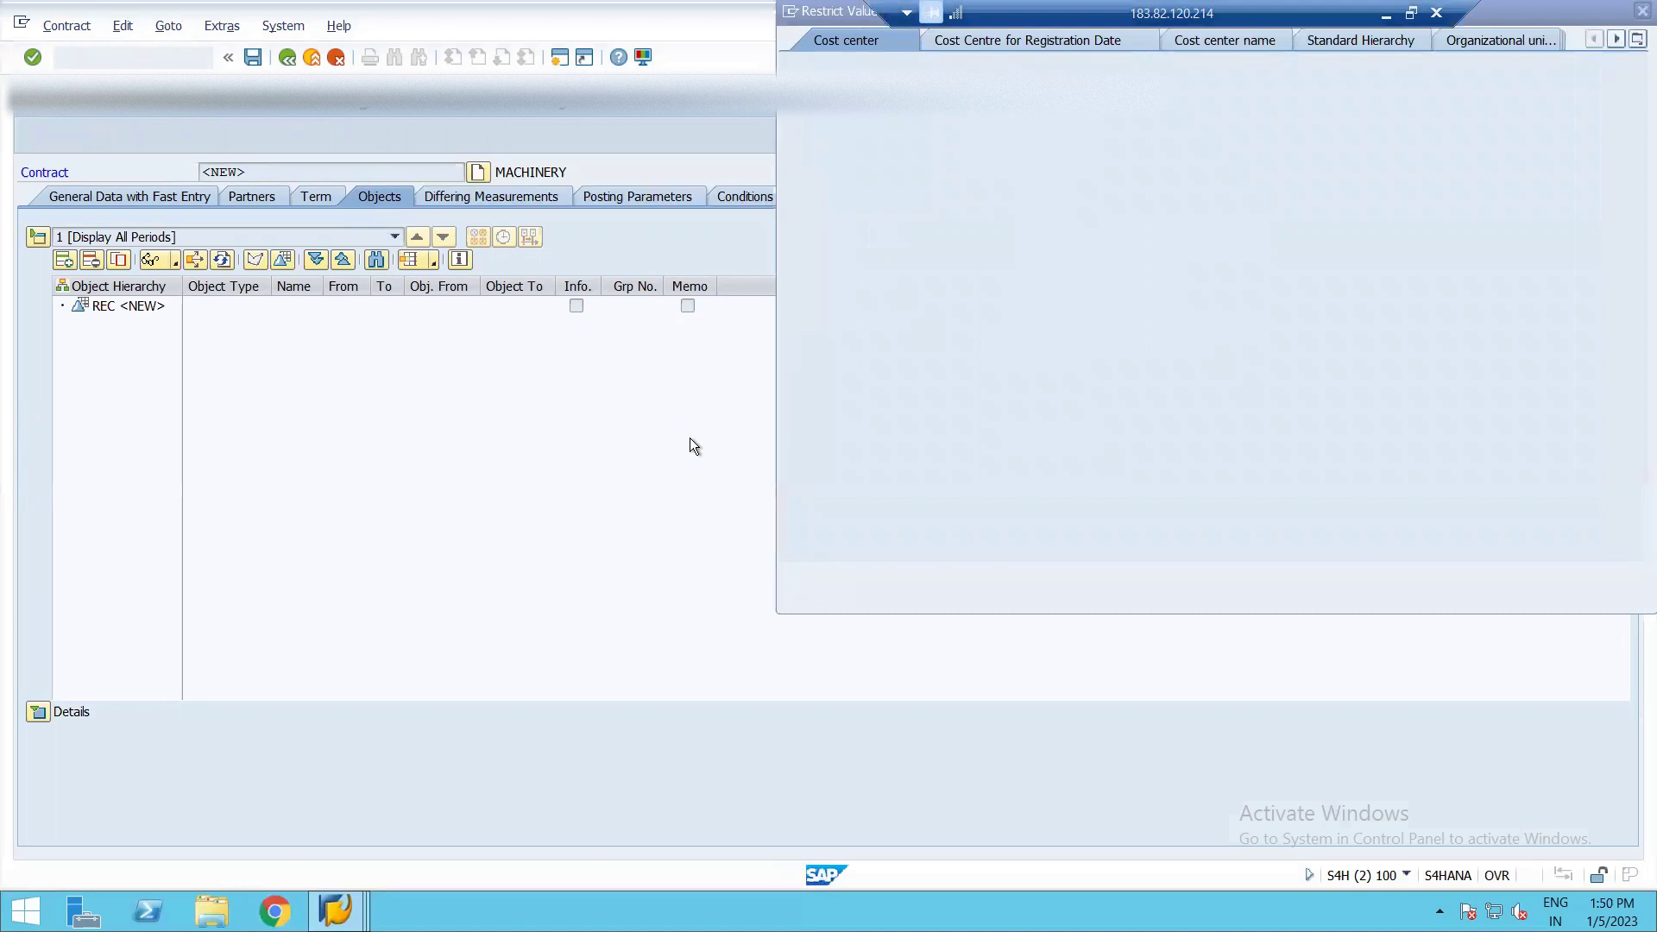
key("Return")
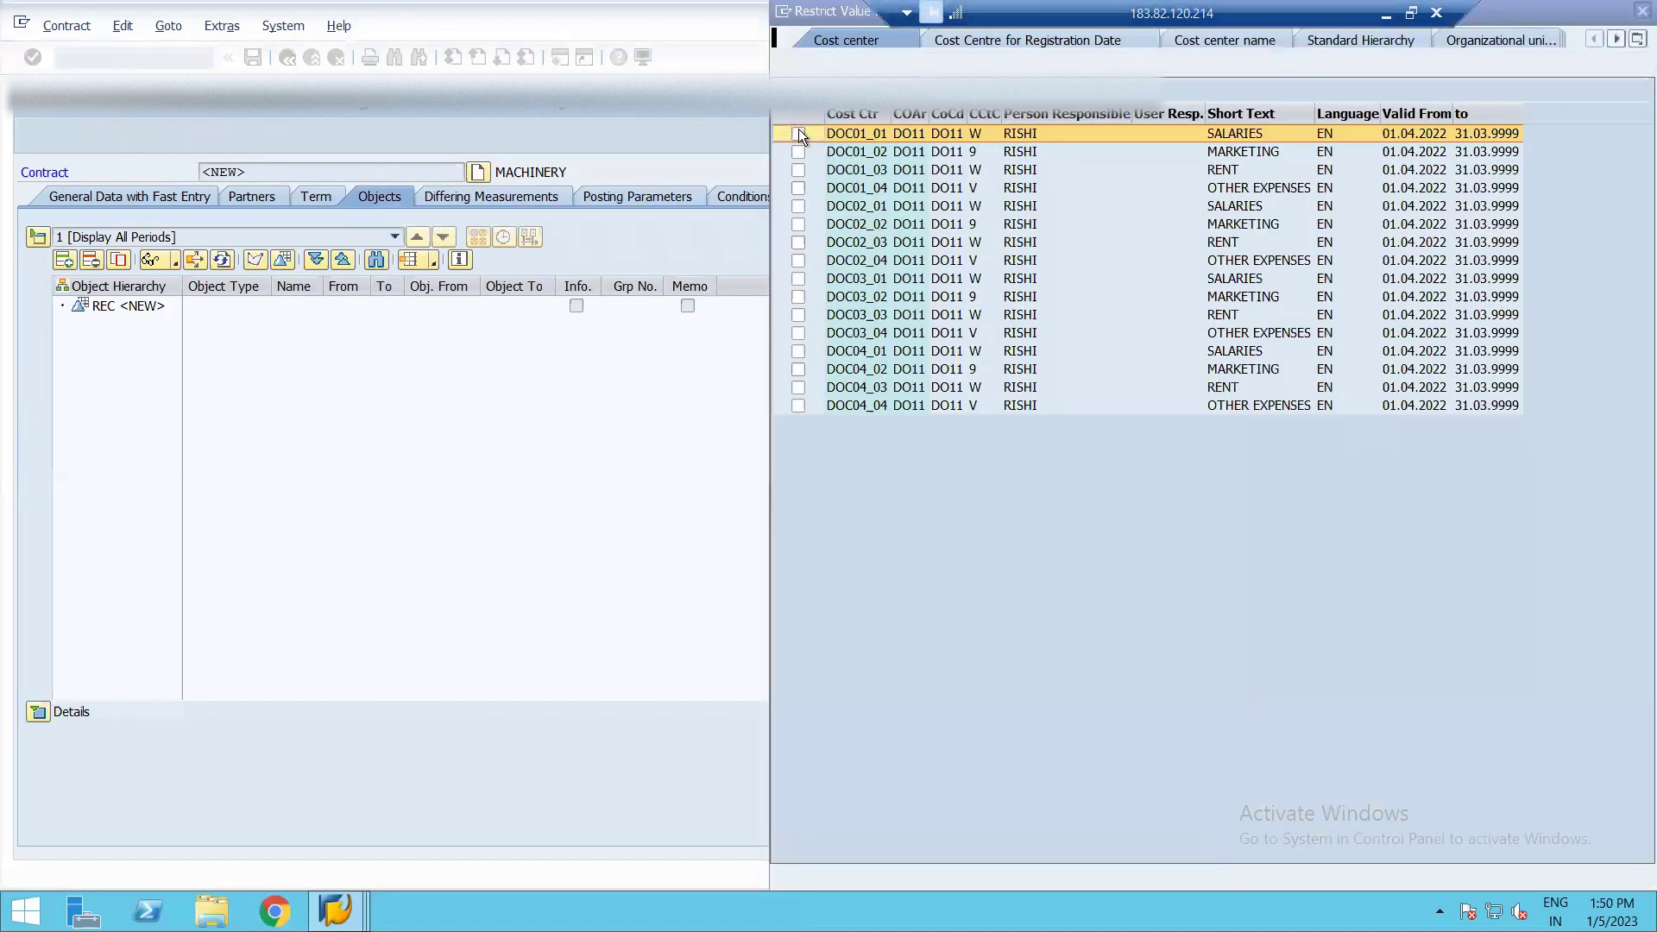
left_click(799, 131)
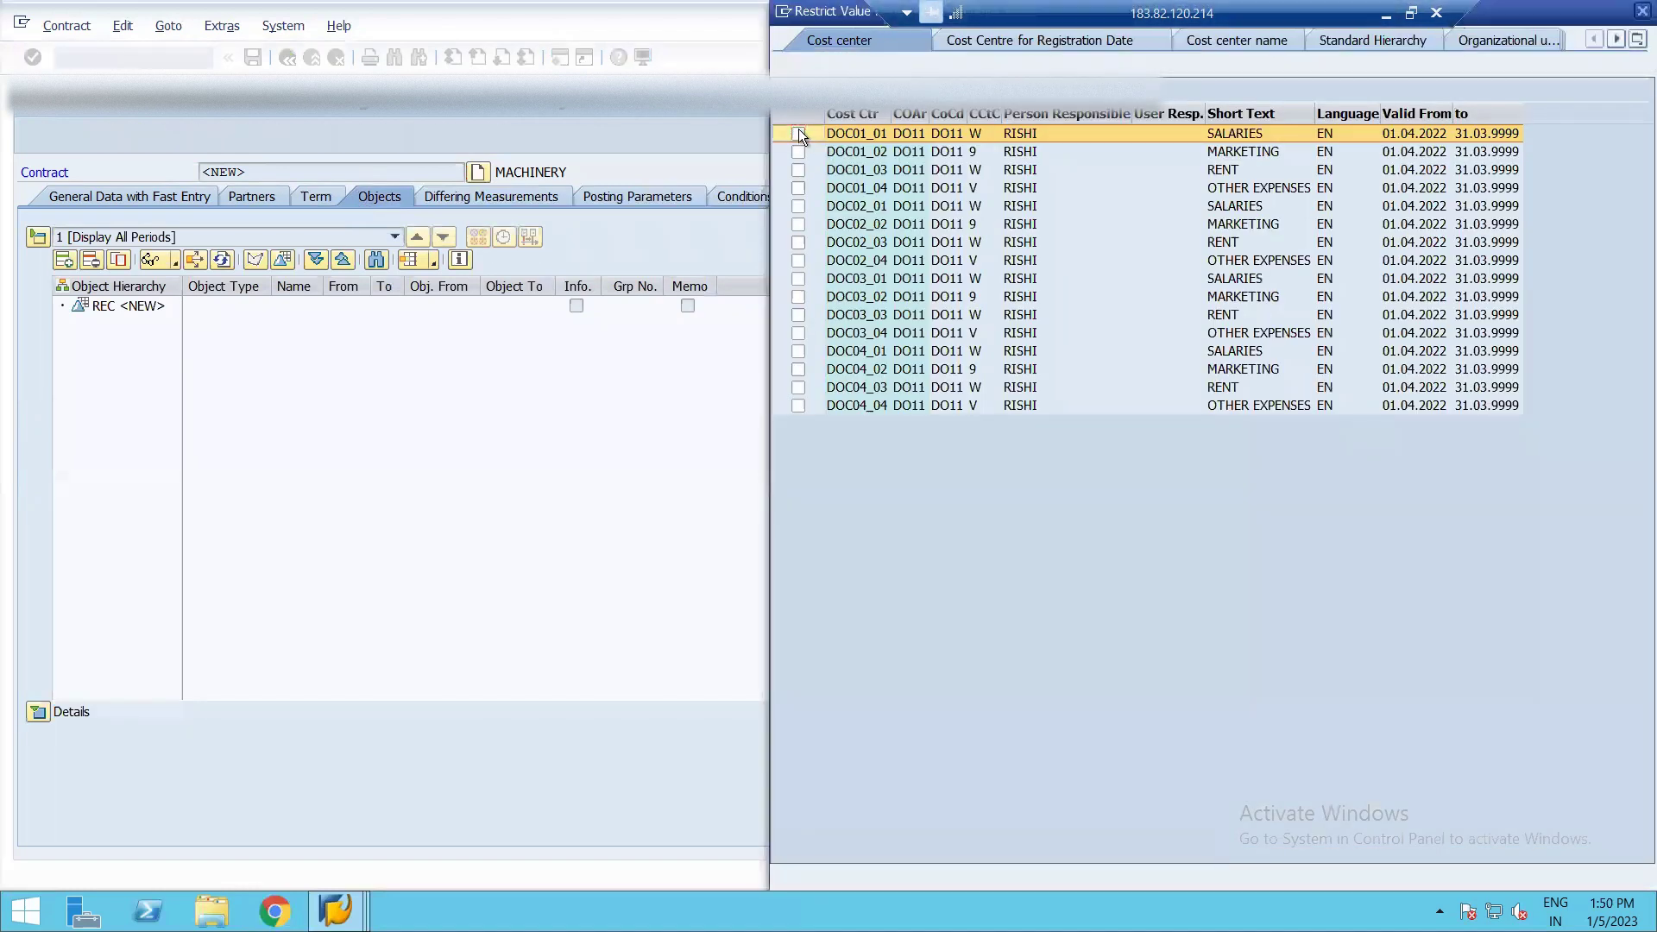
left_click(866, 133)
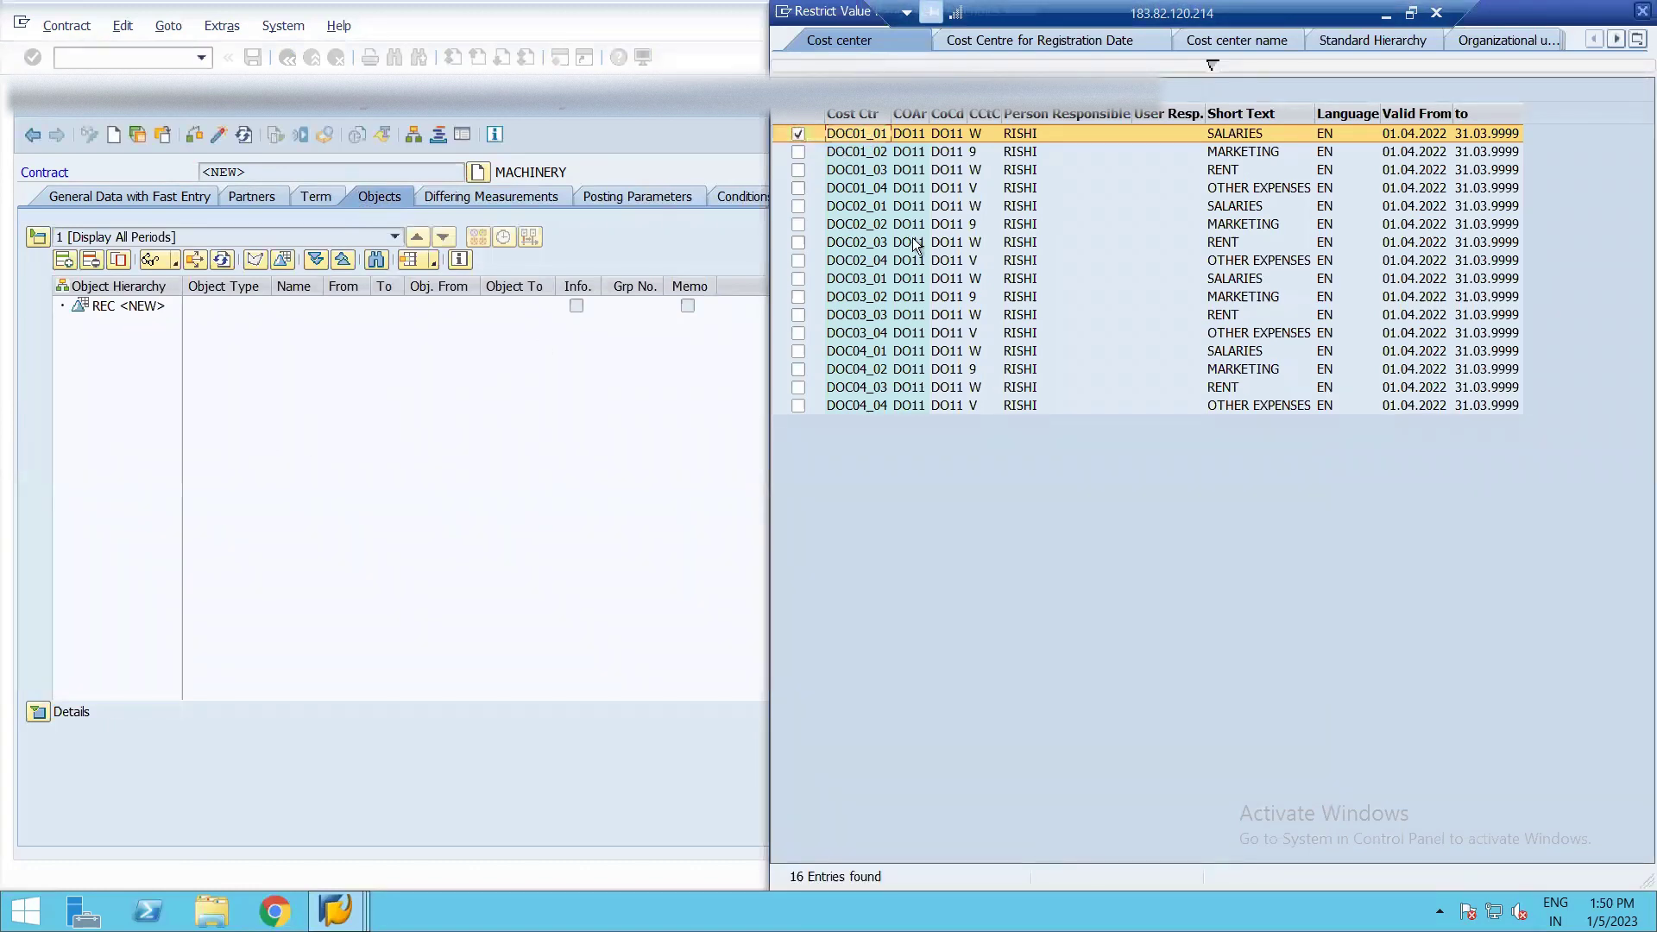
double_click(908, 137)
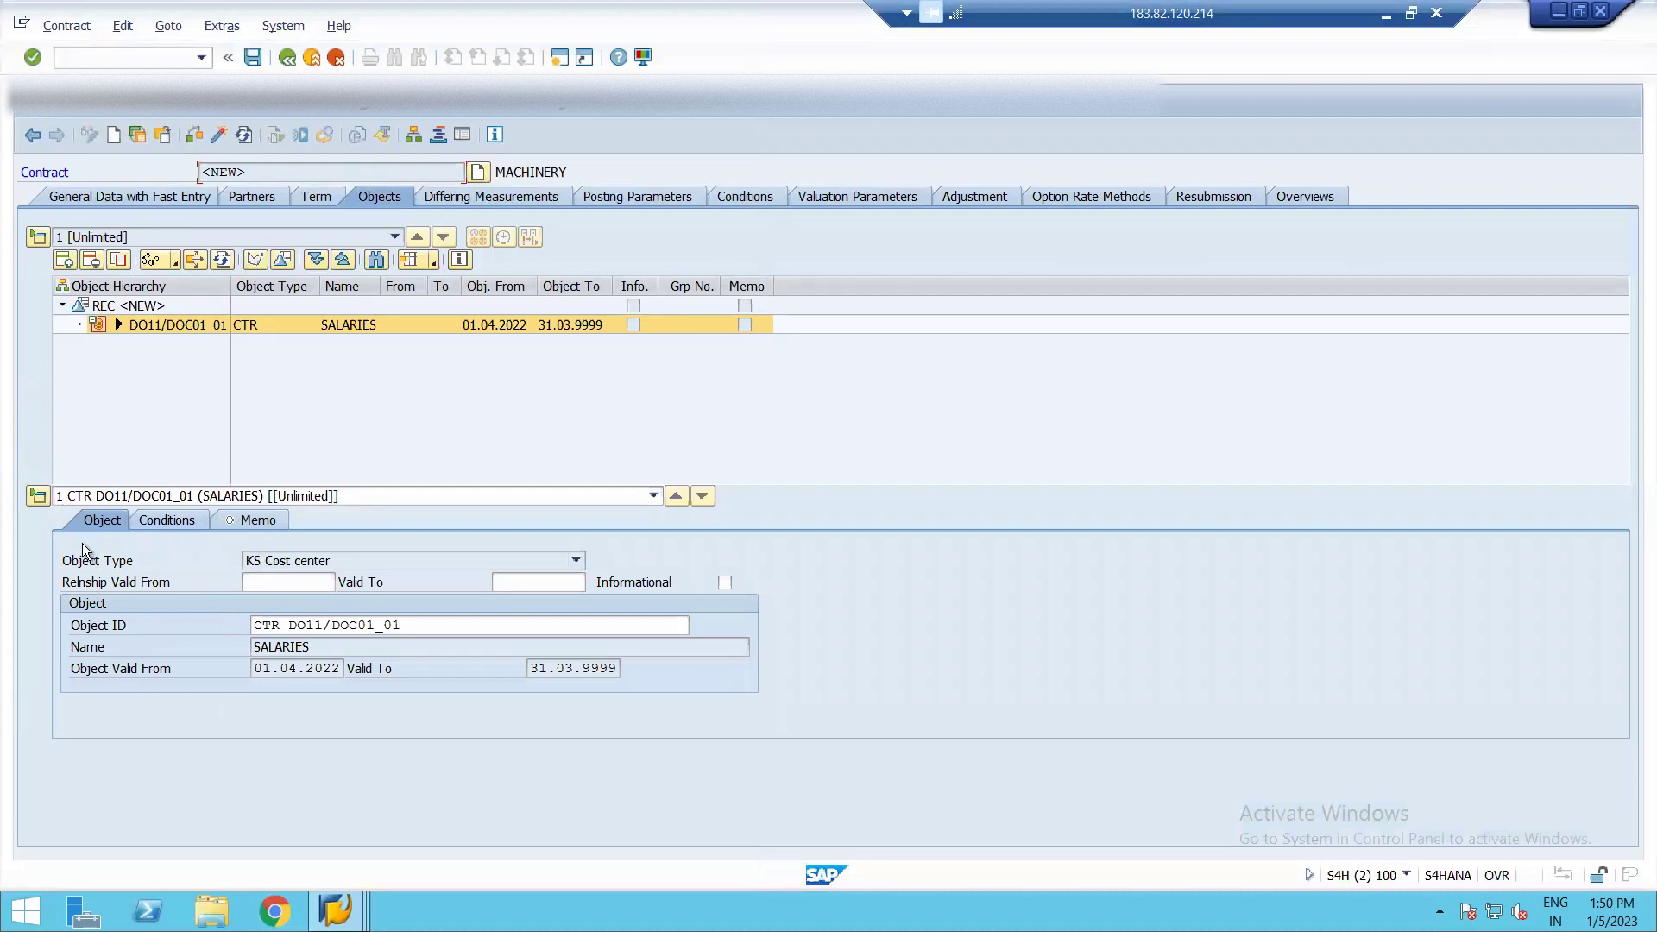
Step: Make the cost center relationship valid 01.01.2023 to 31.12.2024, then view Differing Measurements
left_click(259, 581)
type("01.")
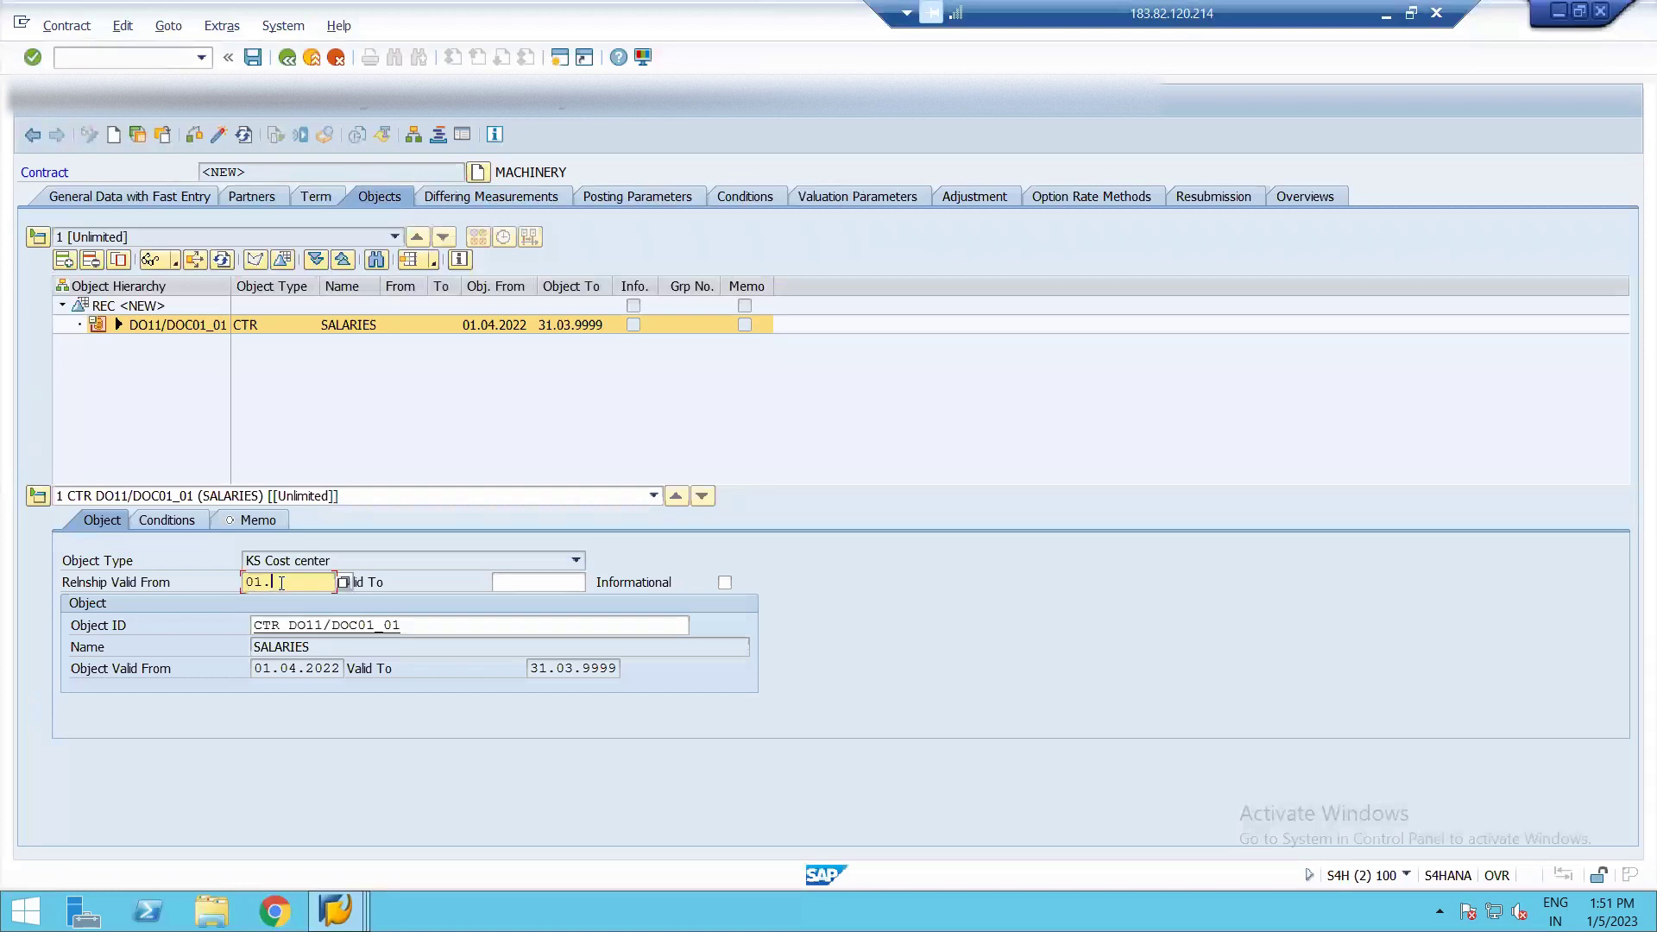
type("01.2023")
key("Tab")
type("31.12")
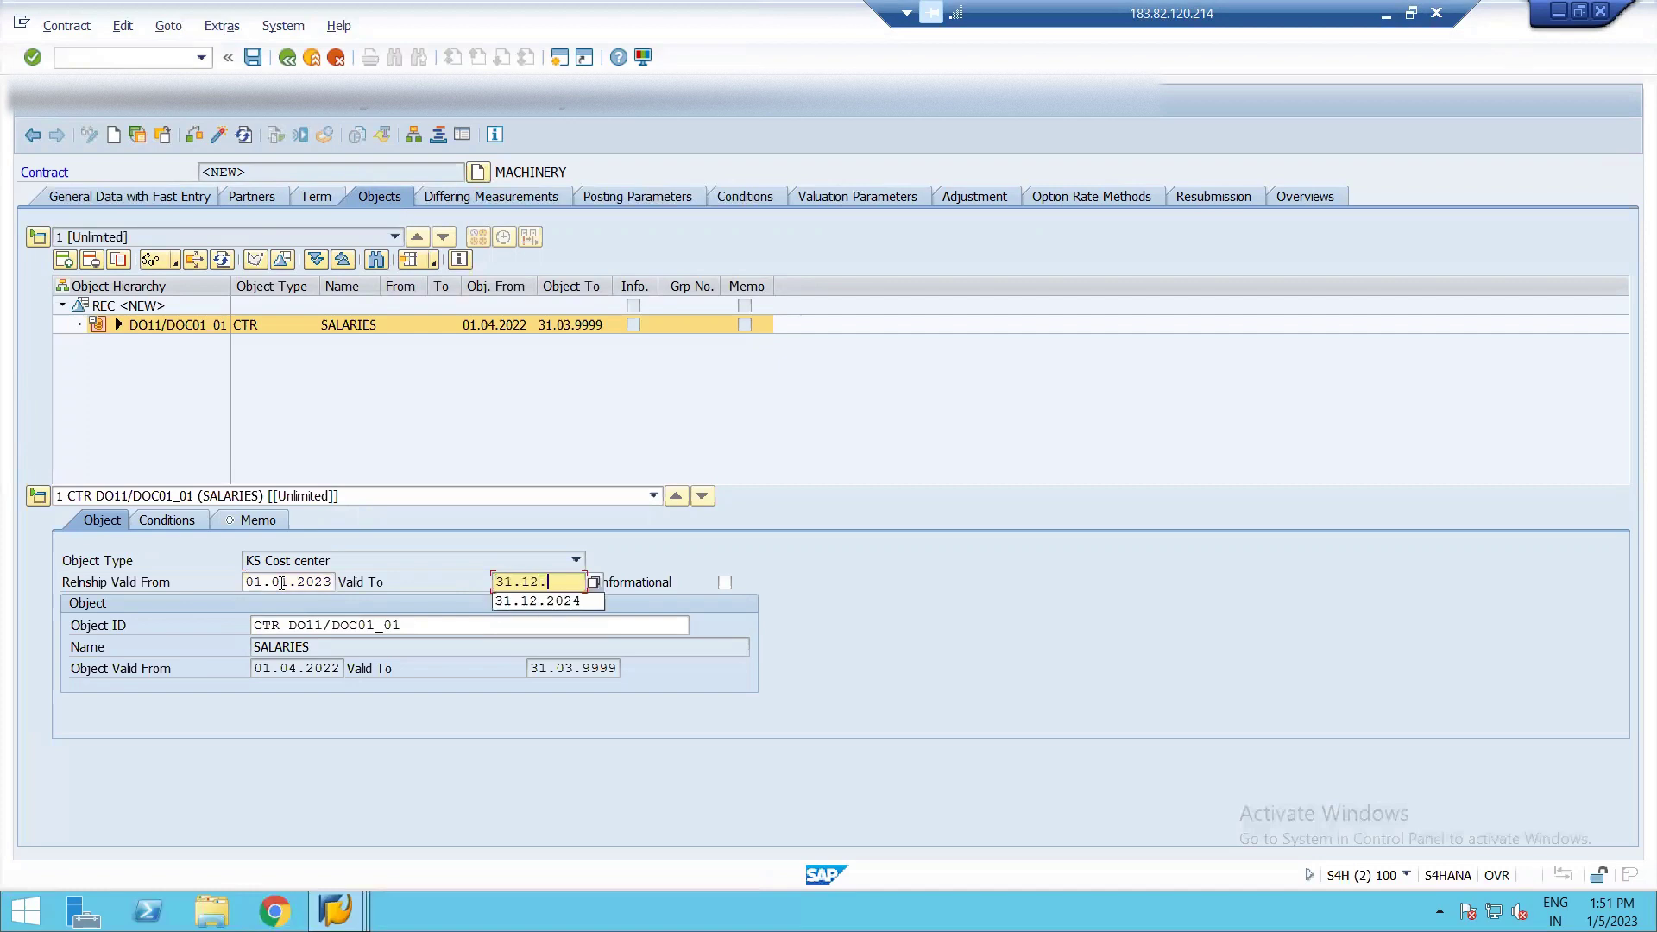
type(".2024")
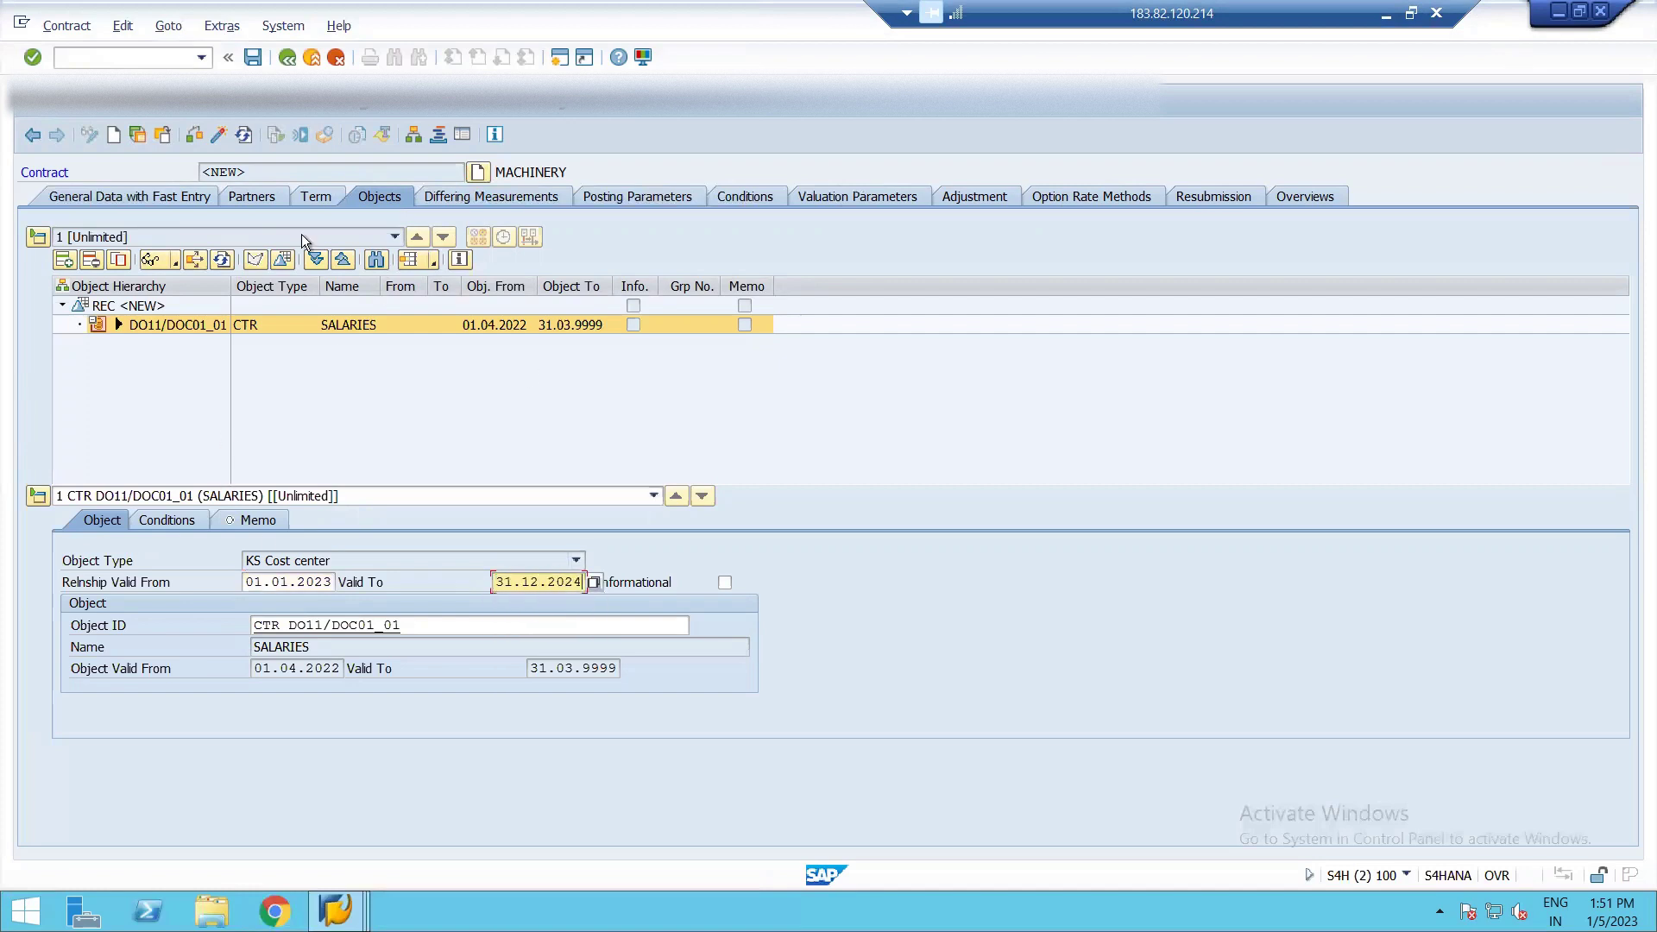
left_click(478, 203)
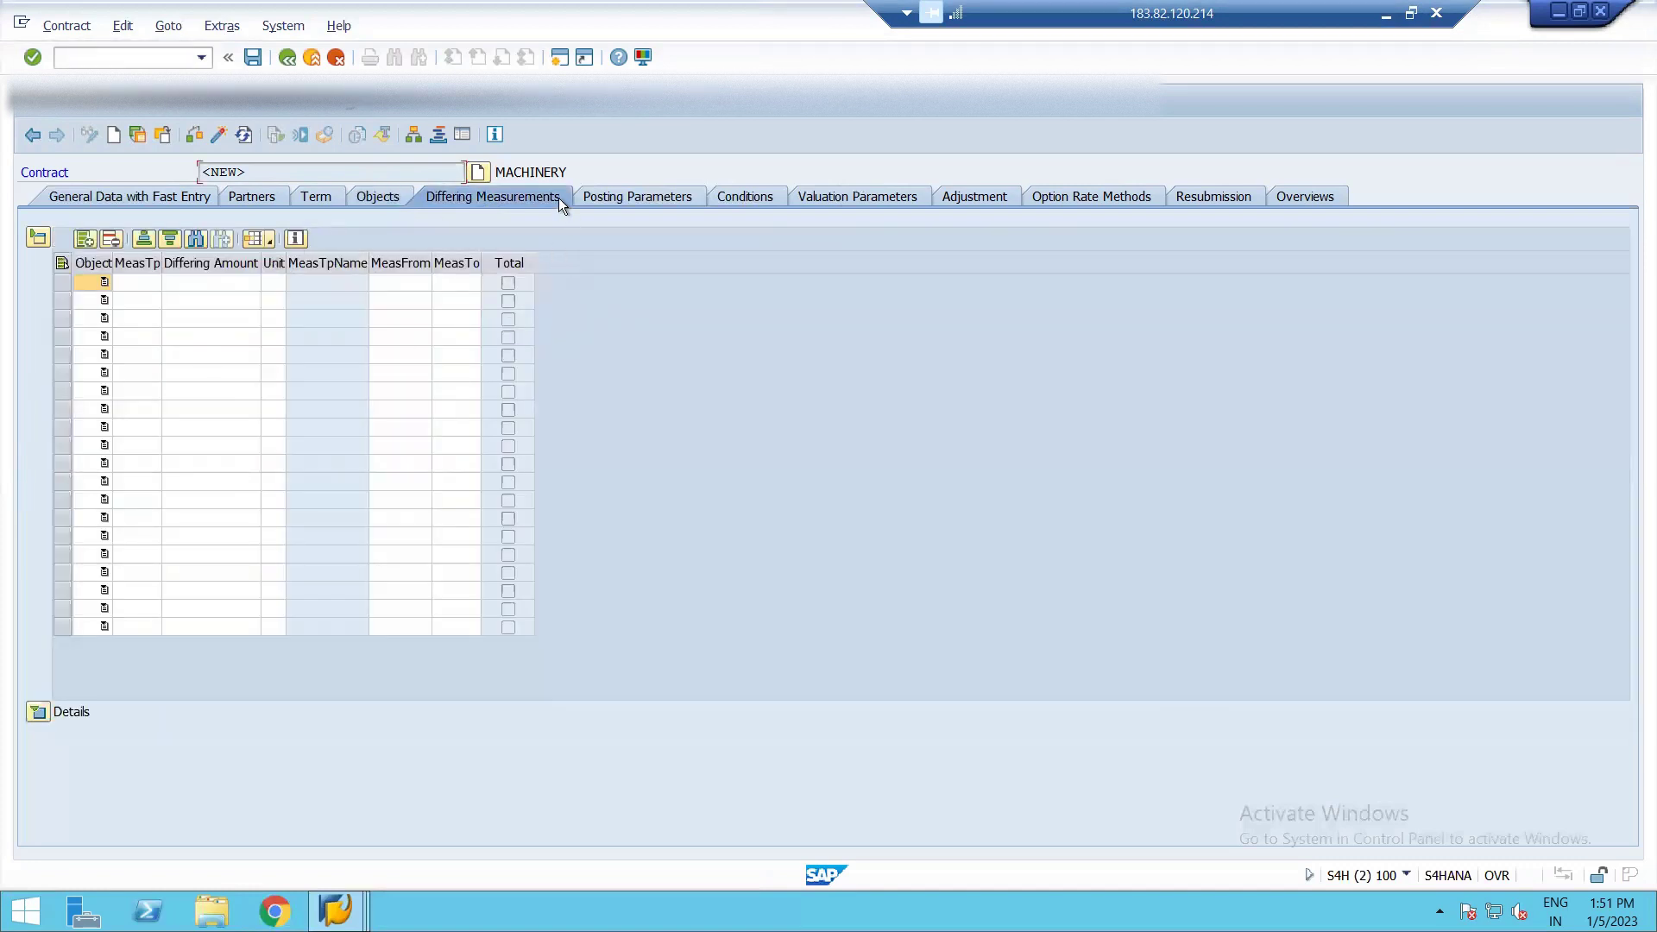
Step: In Posting Parameters, choose account determination value YROUMA (FL Machinery)
left_click(633, 198)
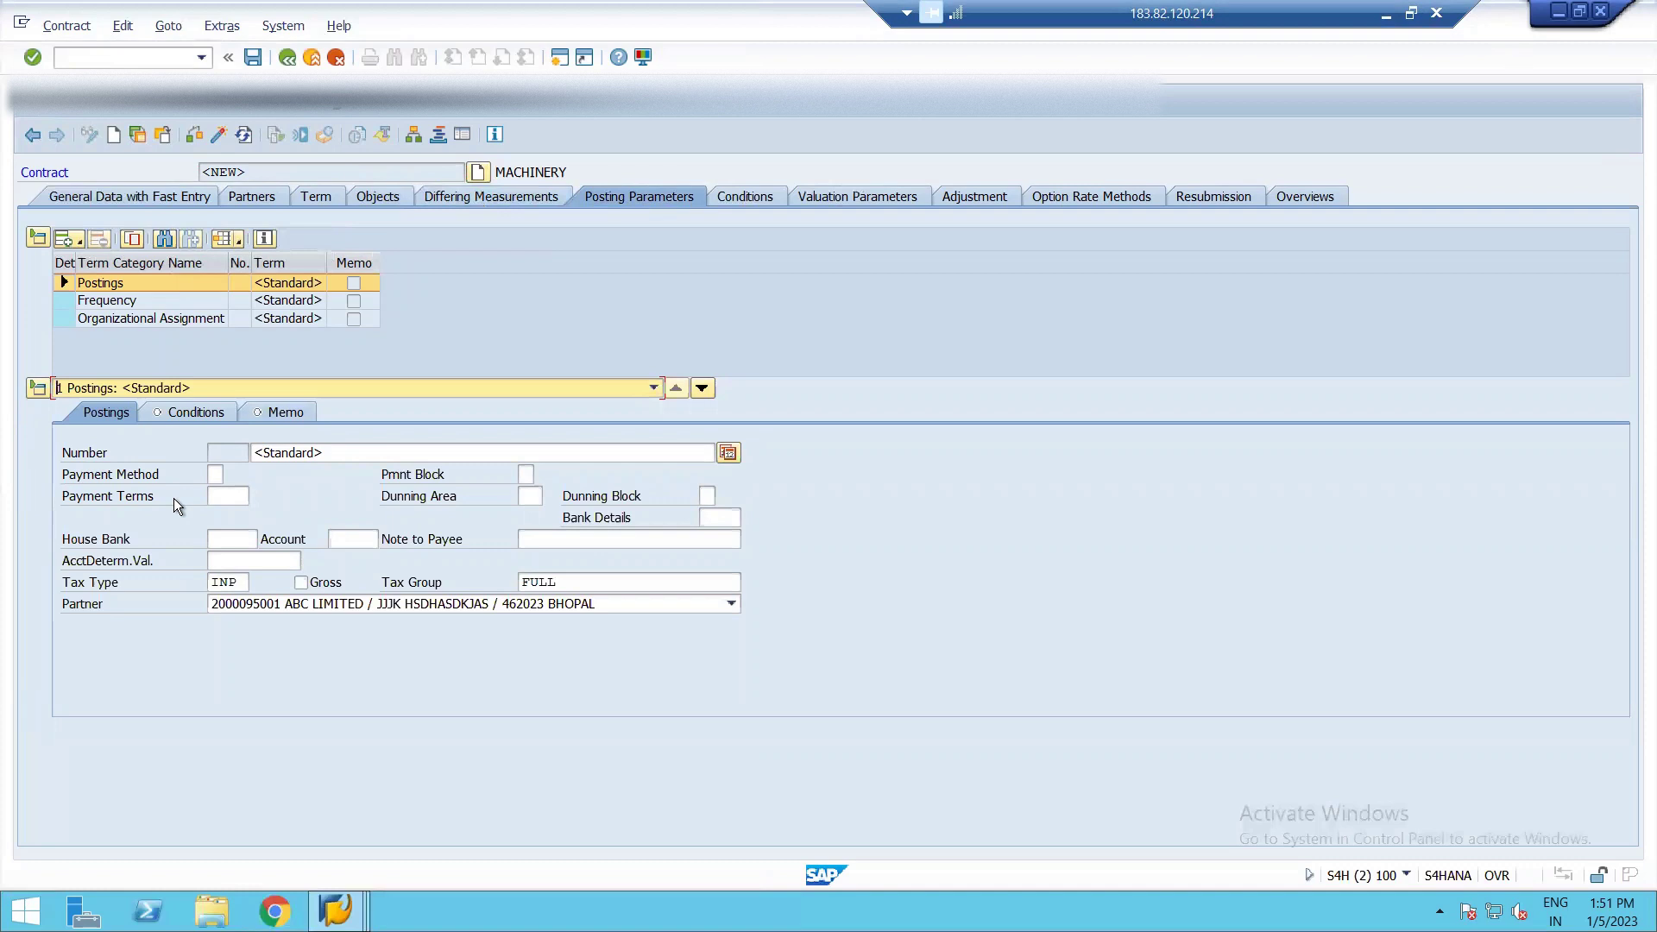
left_click(234, 496)
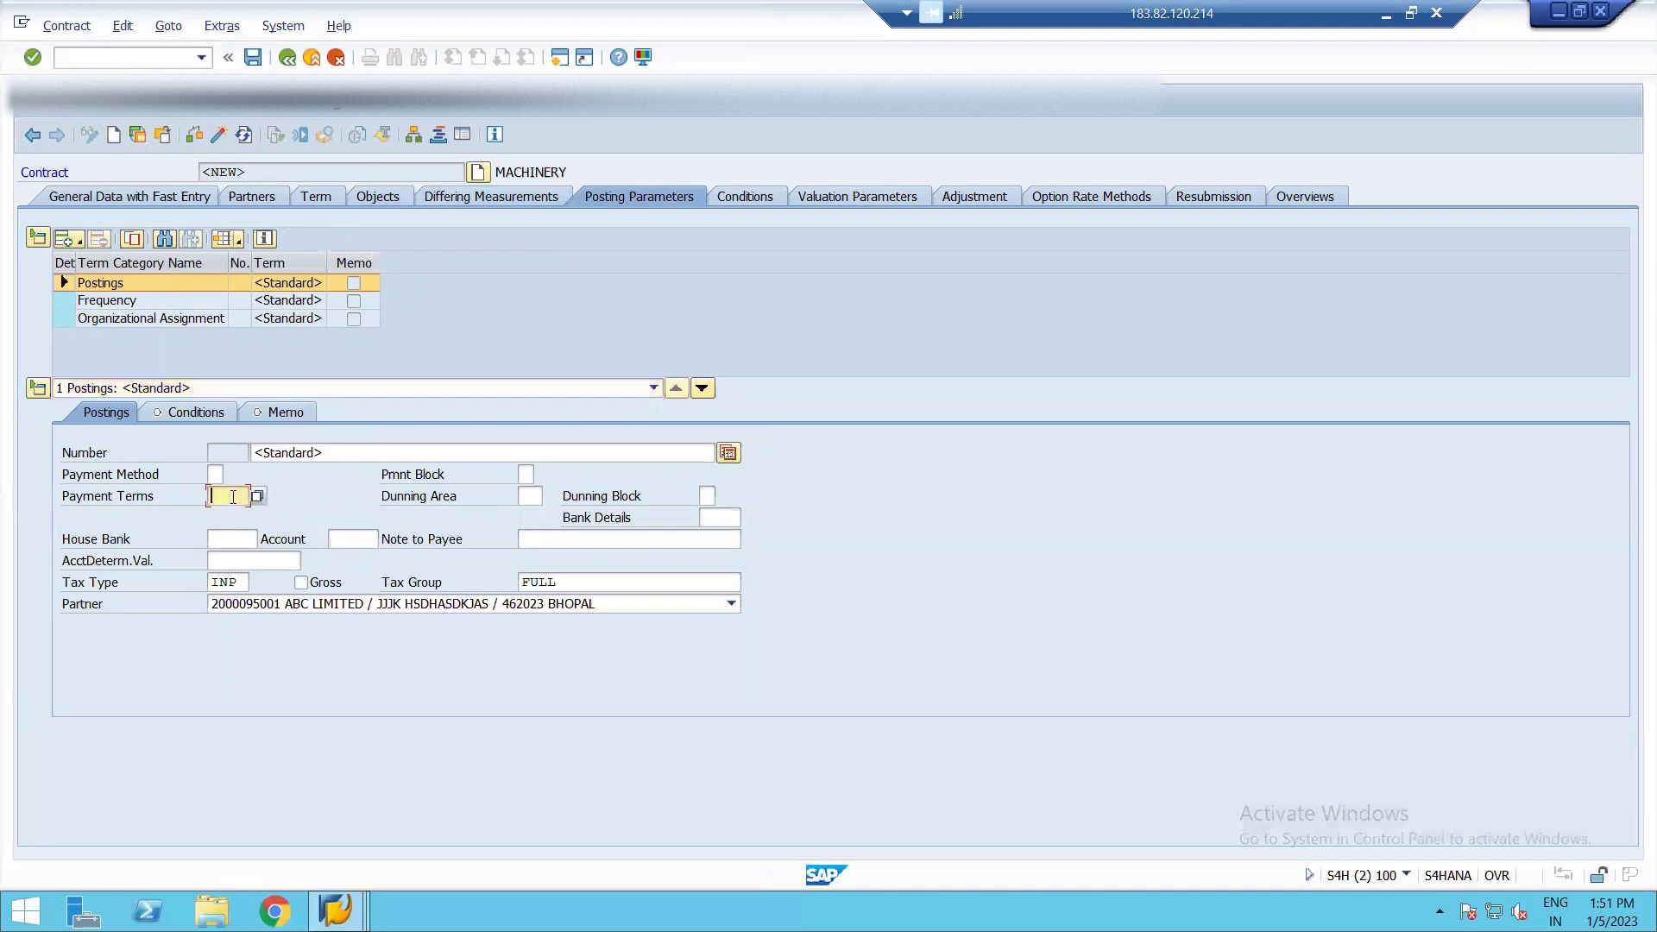
type("000")
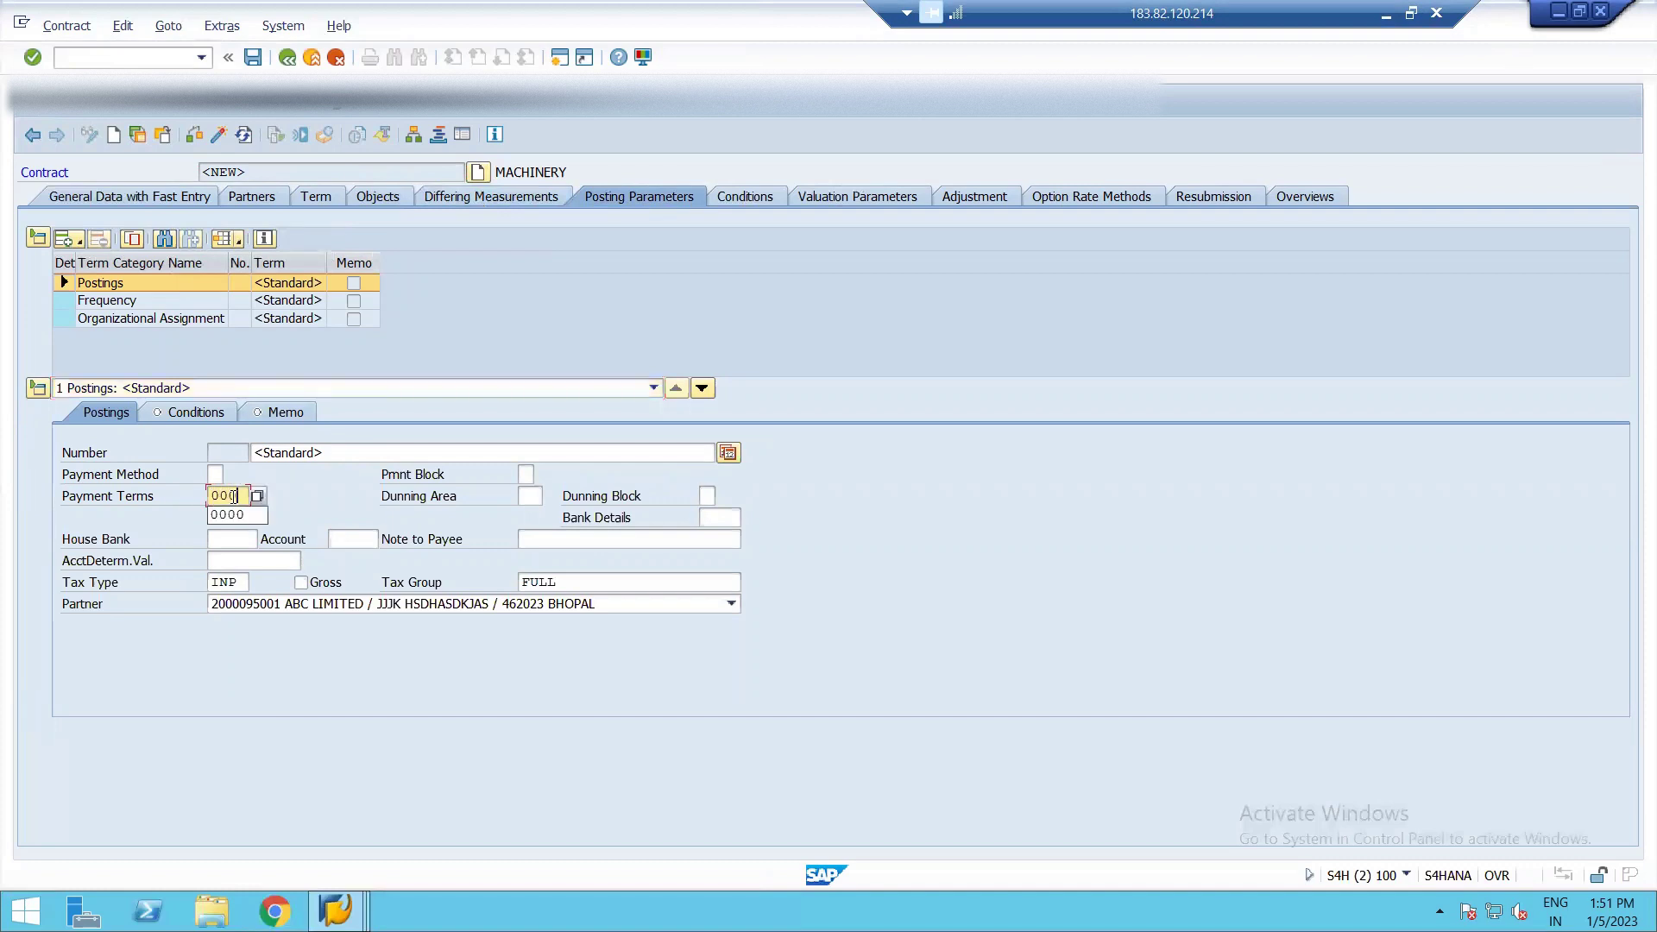
type("0")
left_click(265, 561)
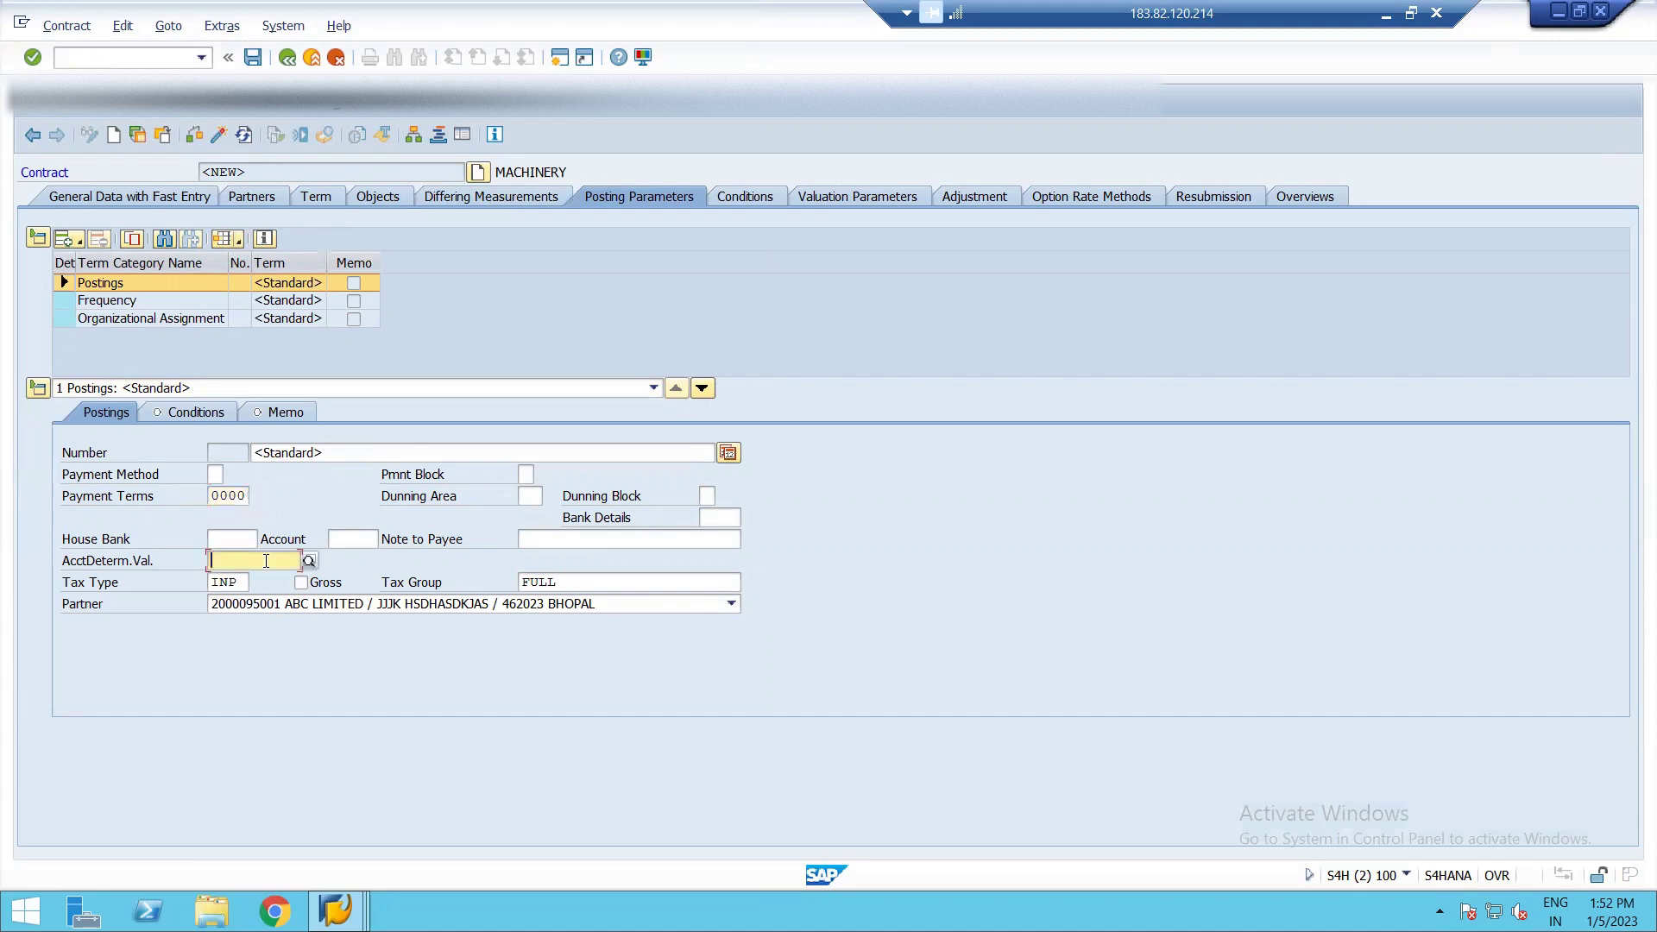
left_click(310, 560)
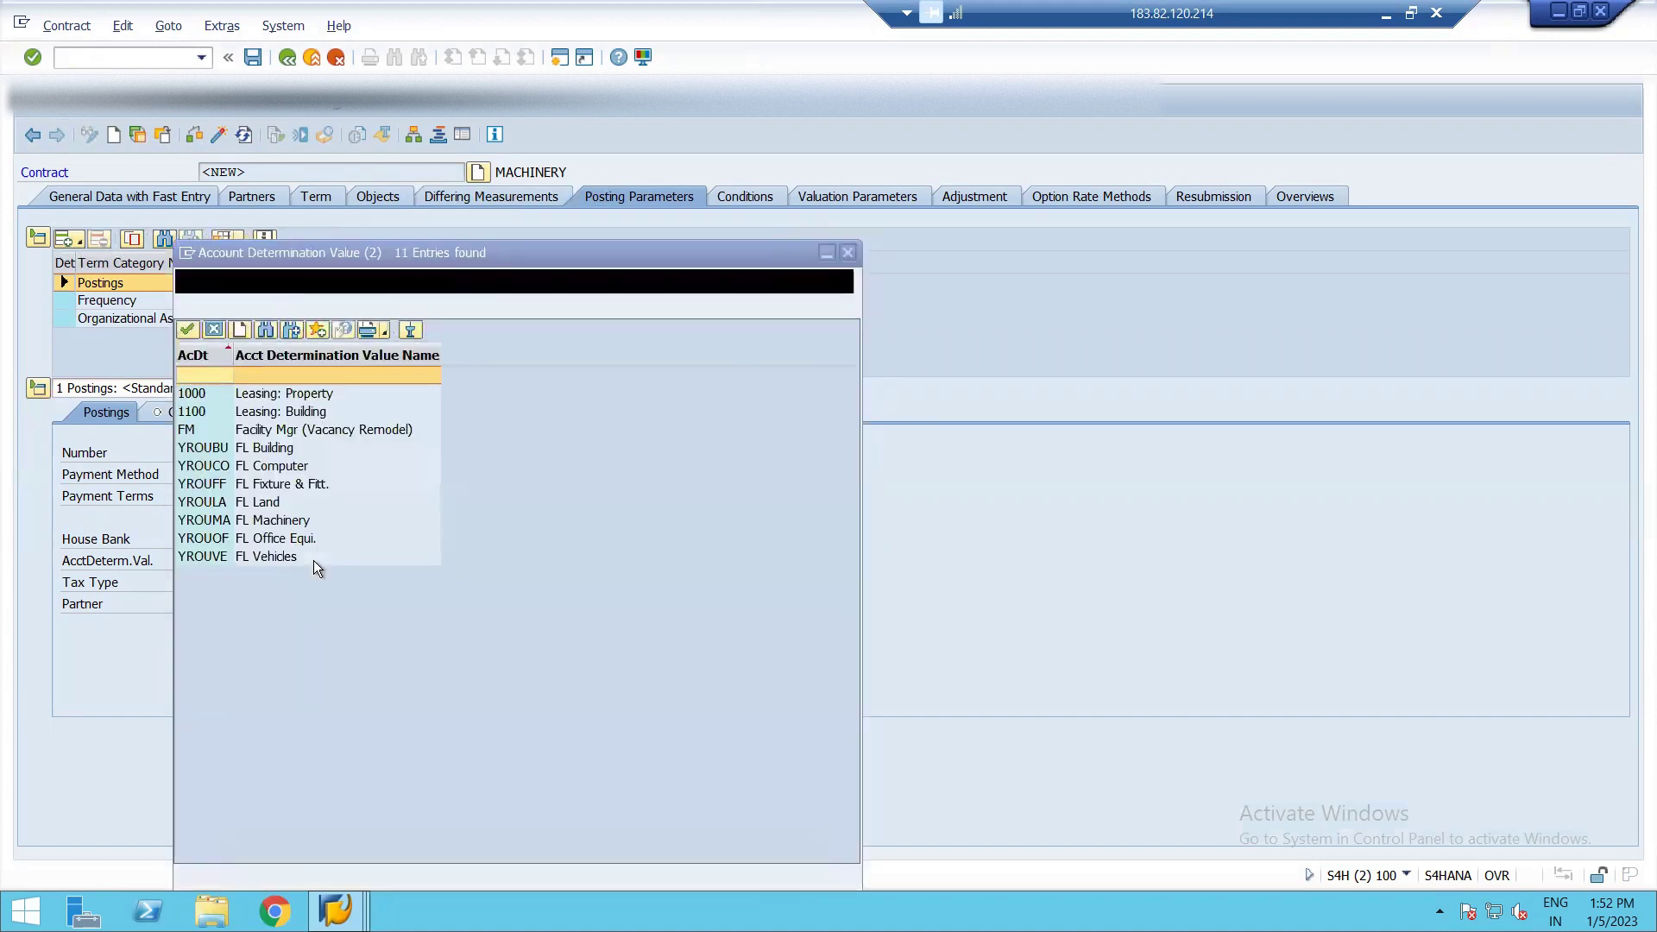
double_click(210, 521)
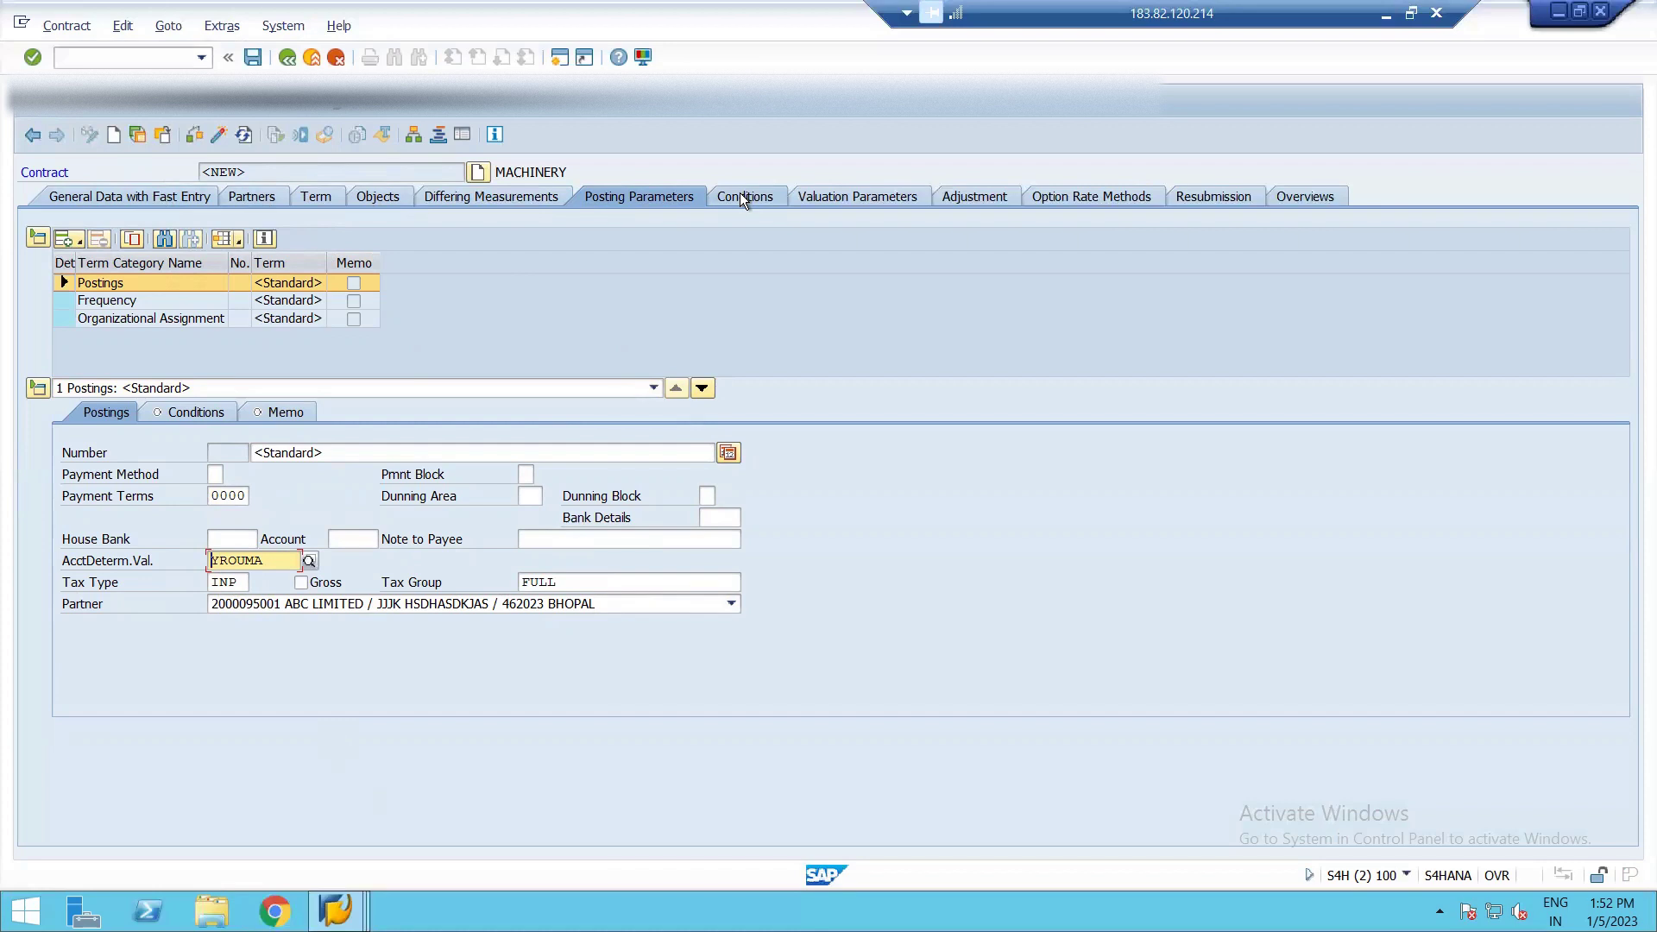
Step: Add a new Credit side basic rent (V100) condition on the Conditions tab
left_click(741, 194)
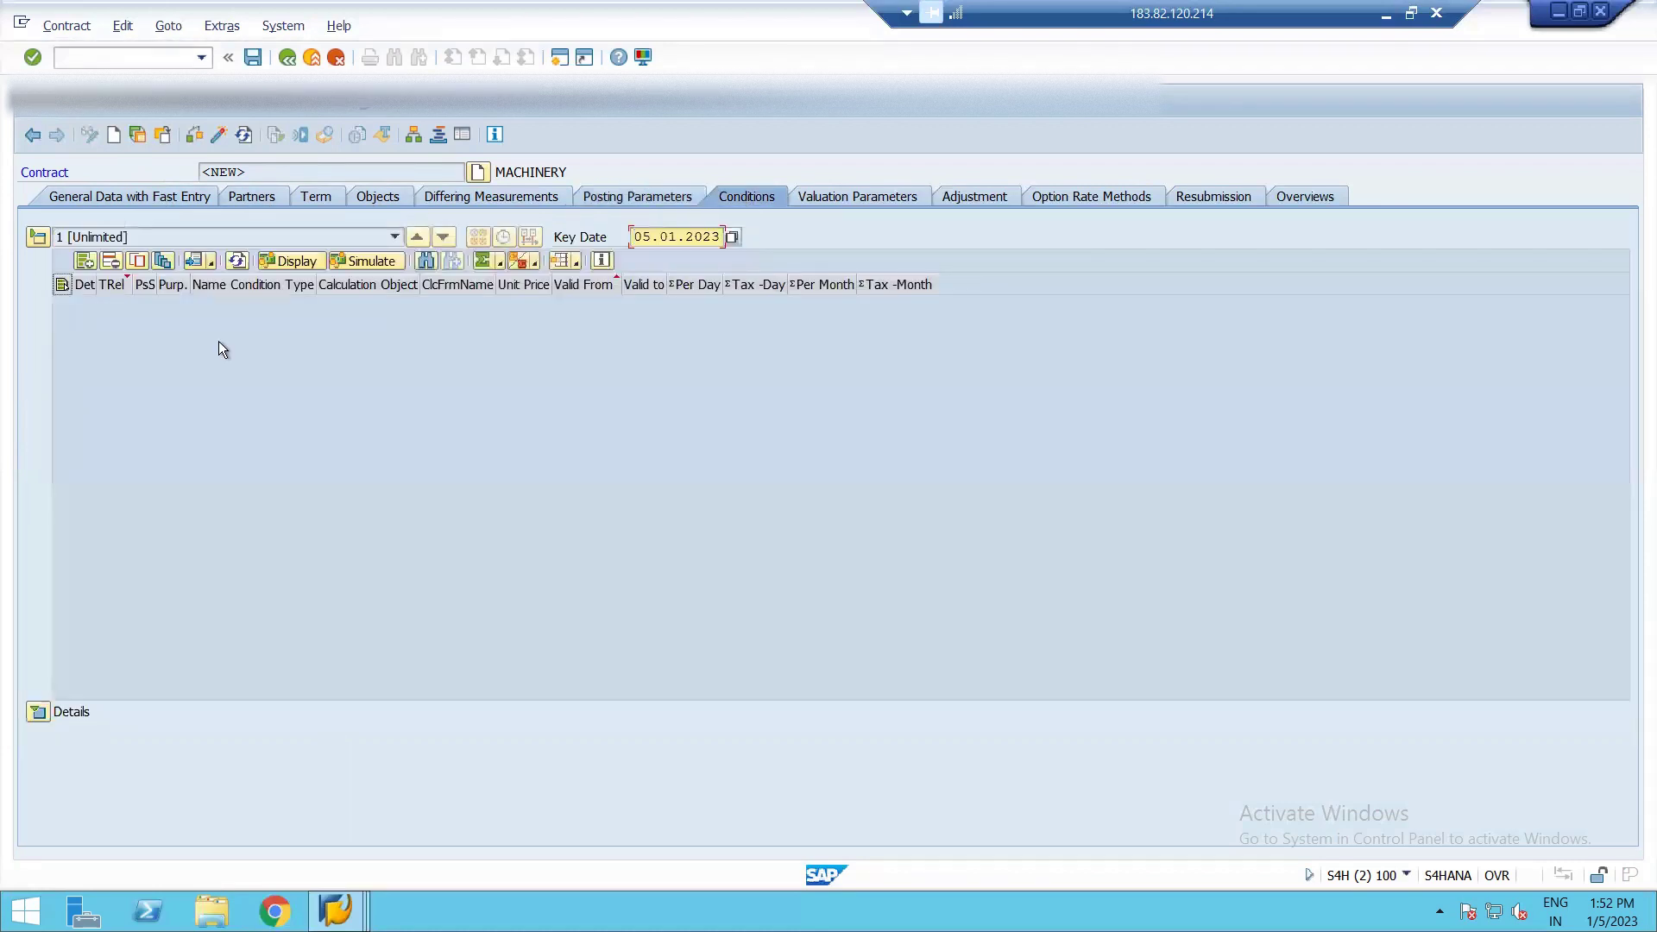
left_click(84, 261)
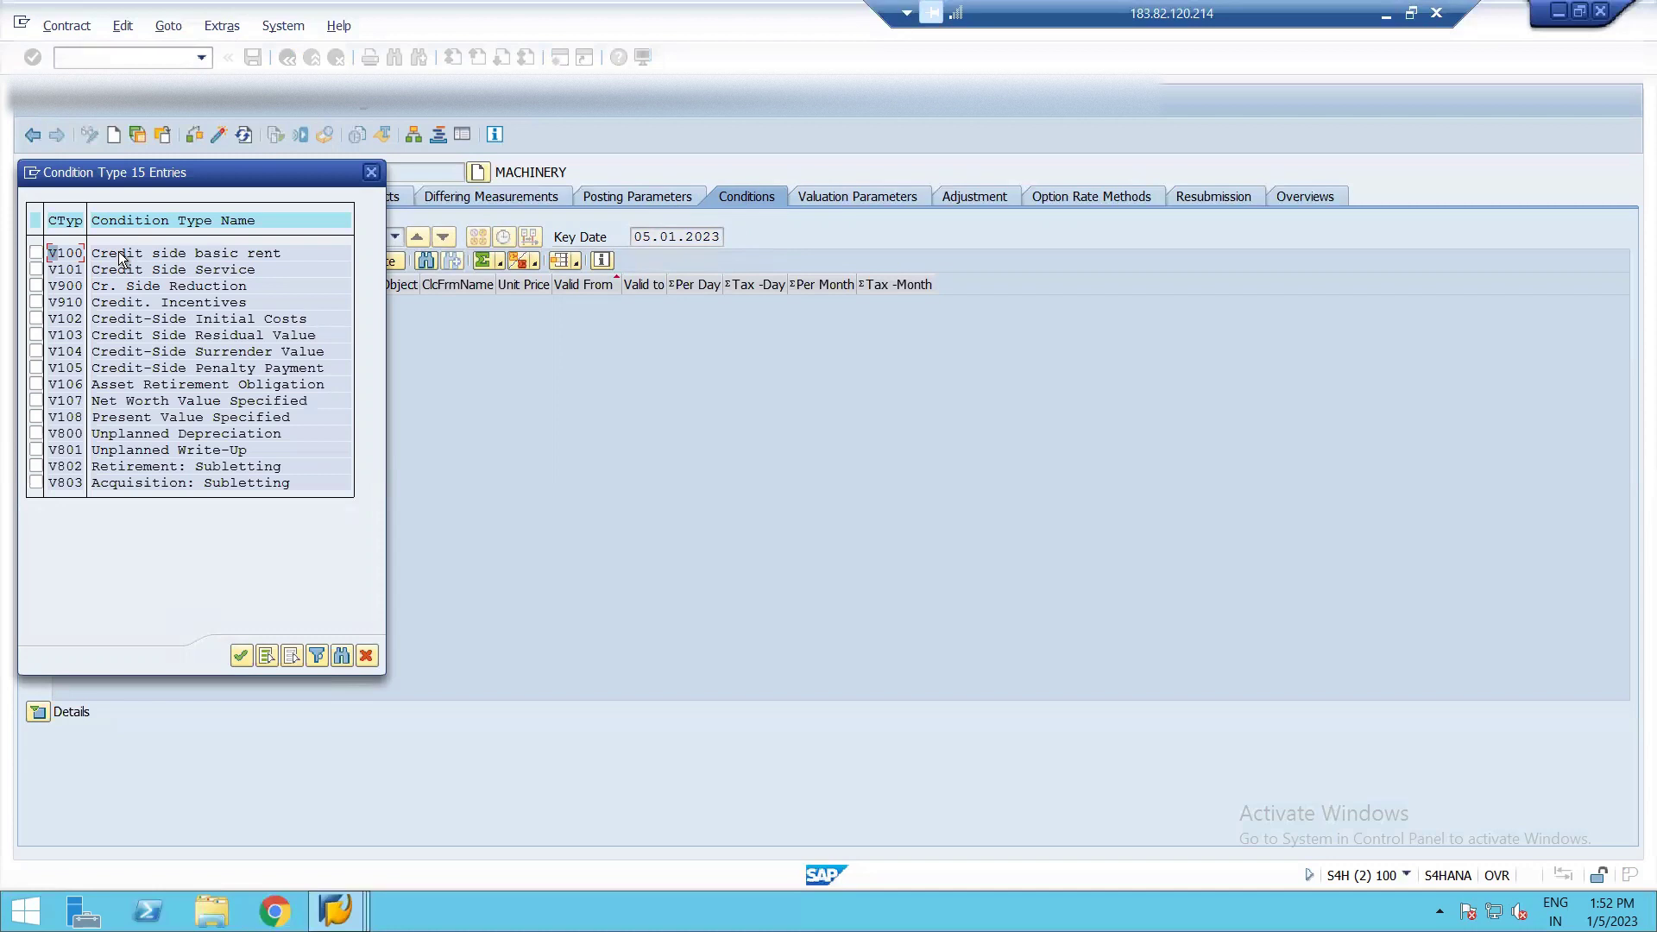
double_click(121, 256)
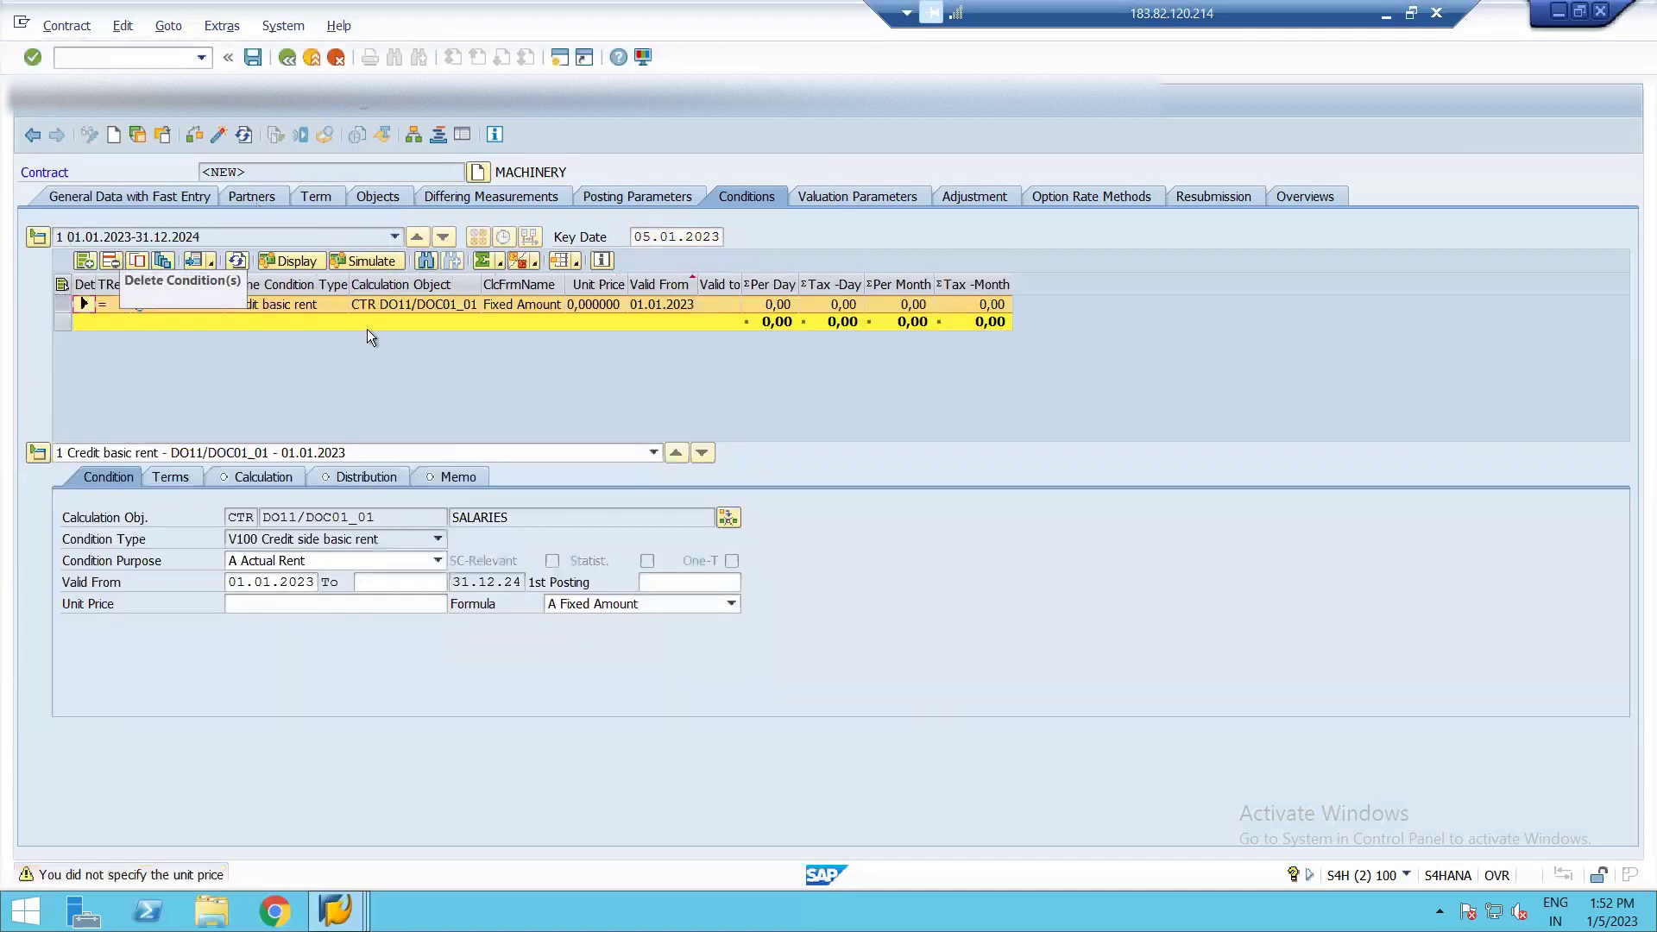
Step: Give the condition Valid To 31.12.2024, first posting 01.01.2023, Fixed Amount and unit price 10000
left_click(380, 586)
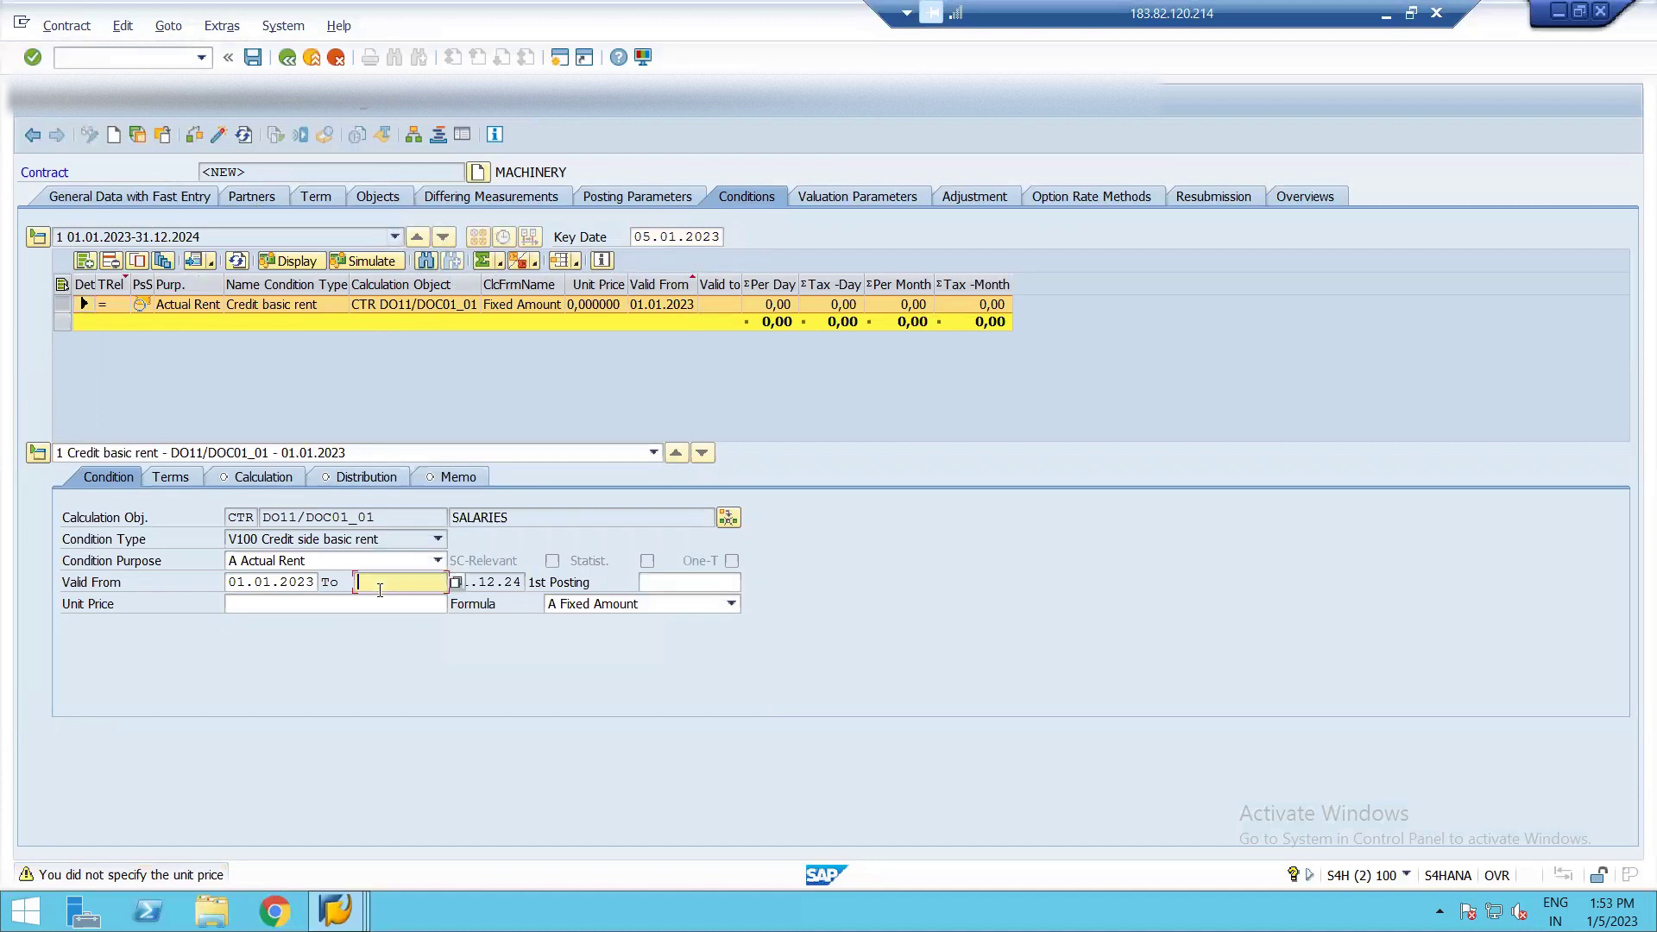
type("0")
type("1")
key("BackSpace")
key("BackSpace")
type("31.120")
key("BackSpace")
key("Down")
key("Return")
key("Return")
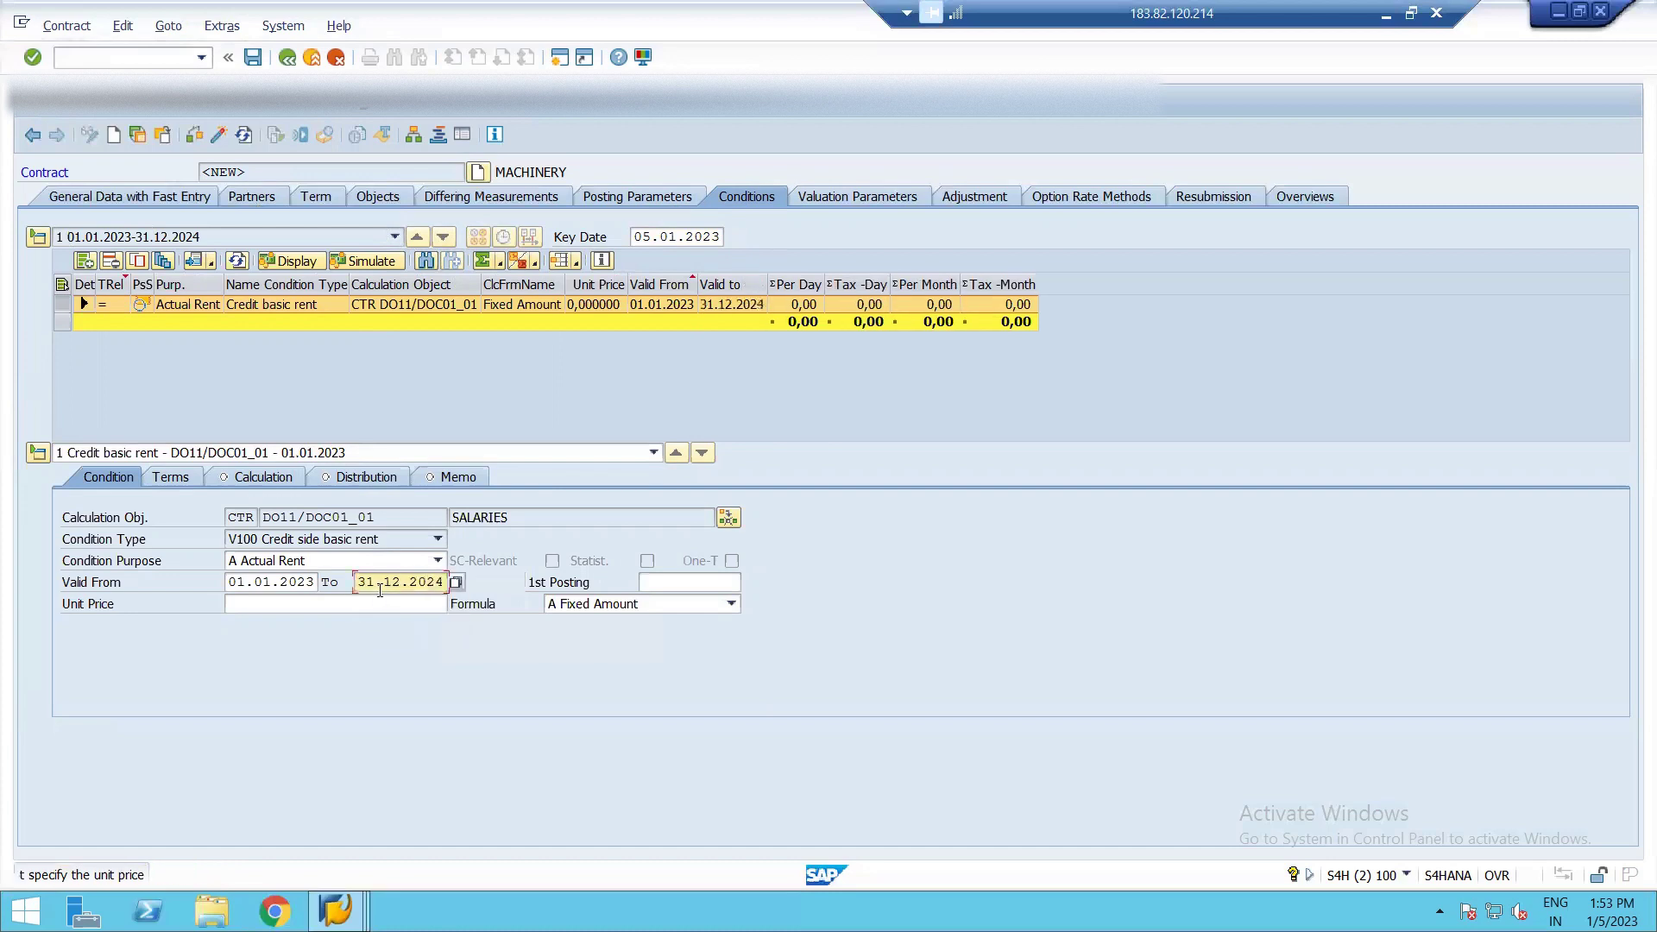
left_click(663, 585)
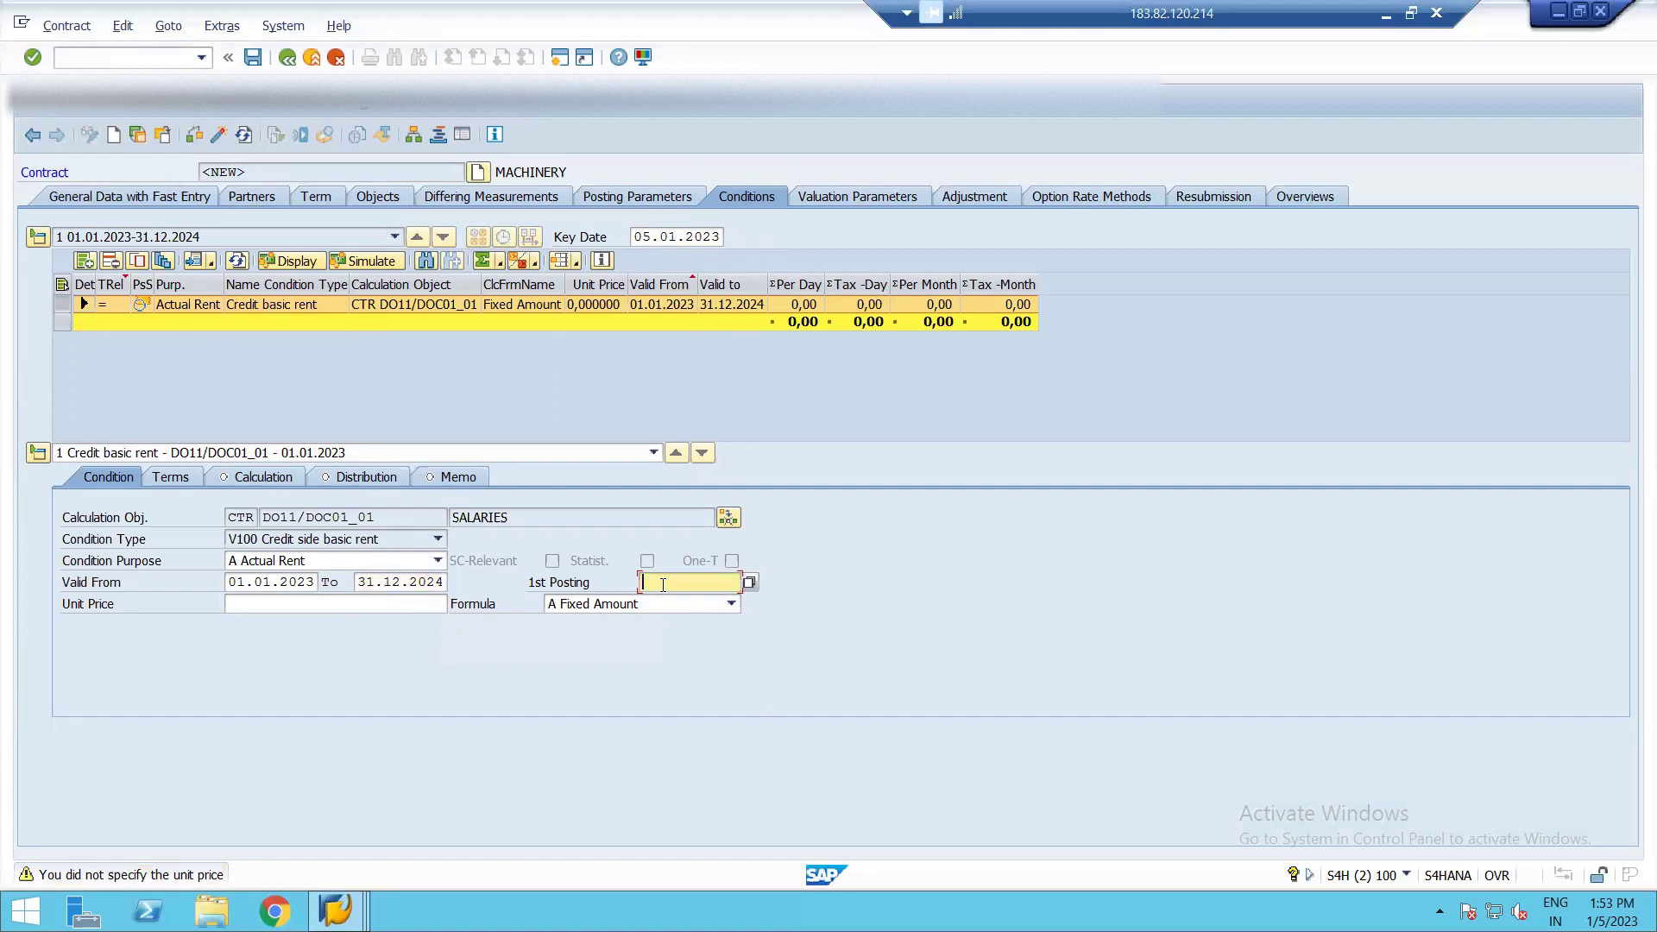
type("01")
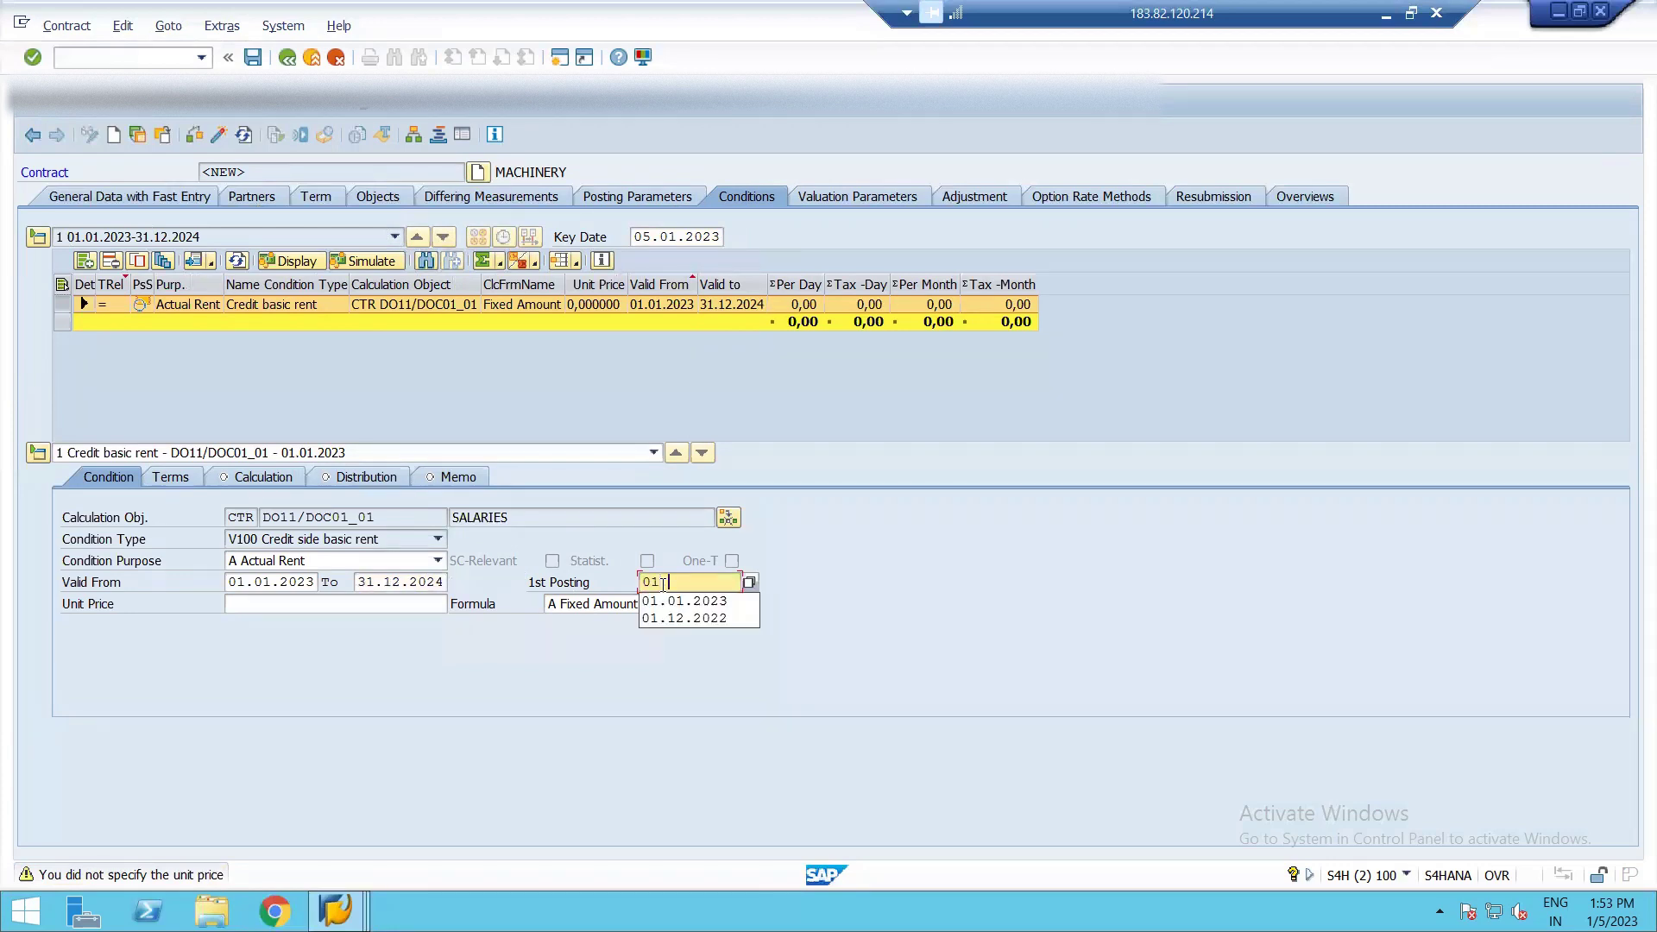
type(".01.2023")
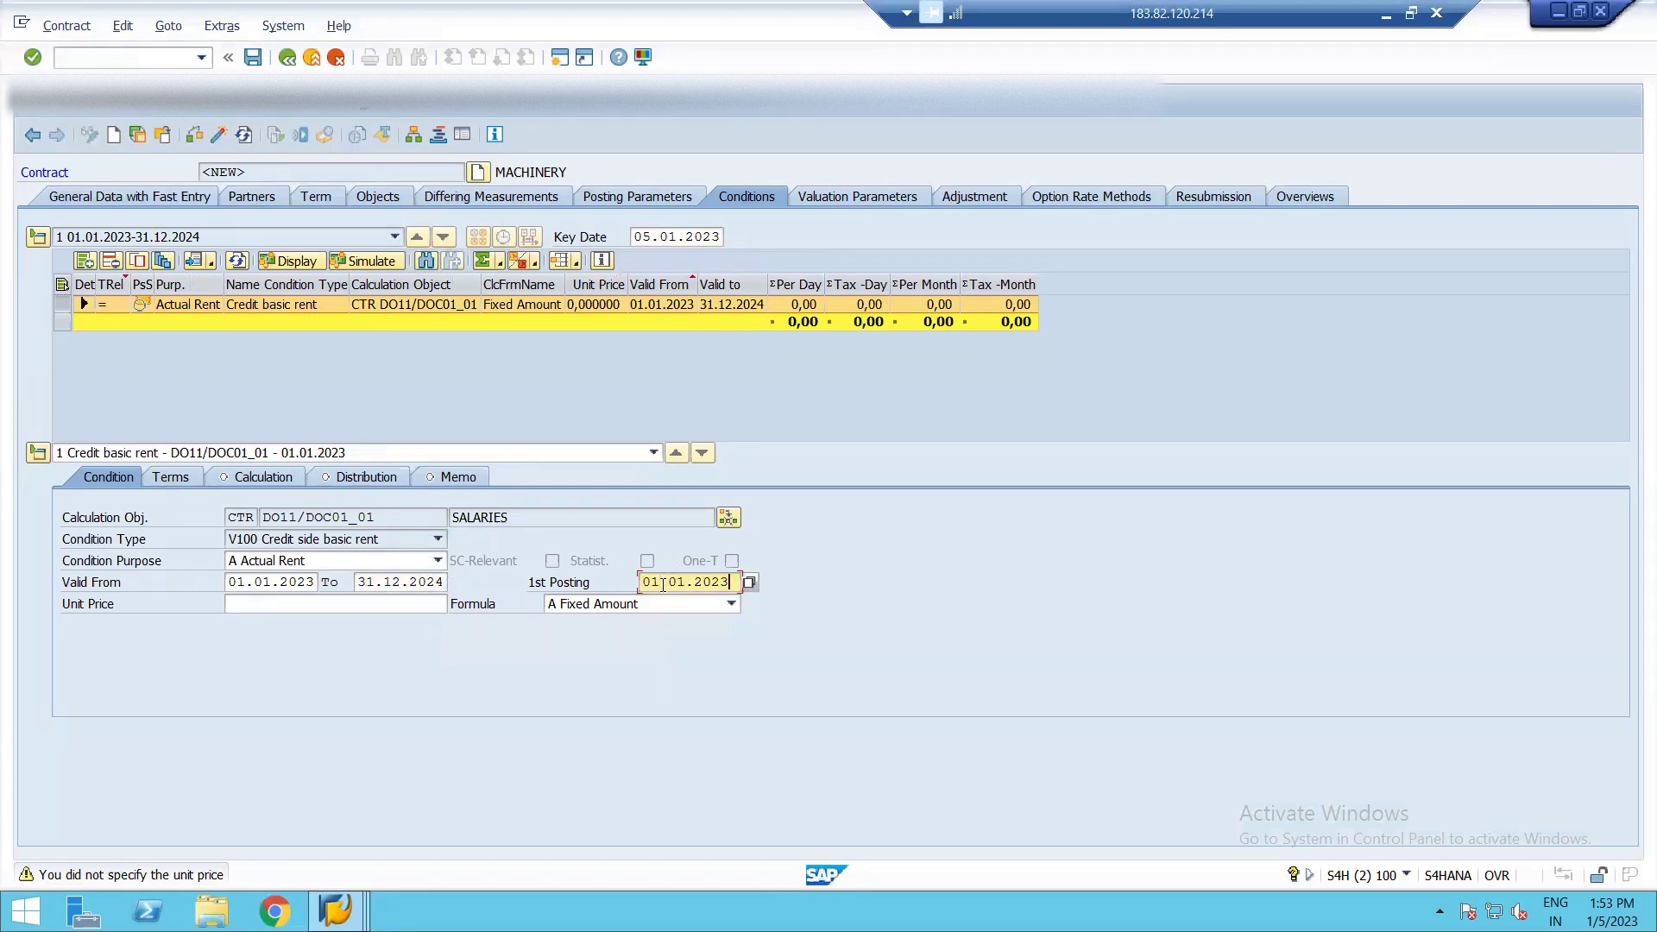
left_click(320, 606)
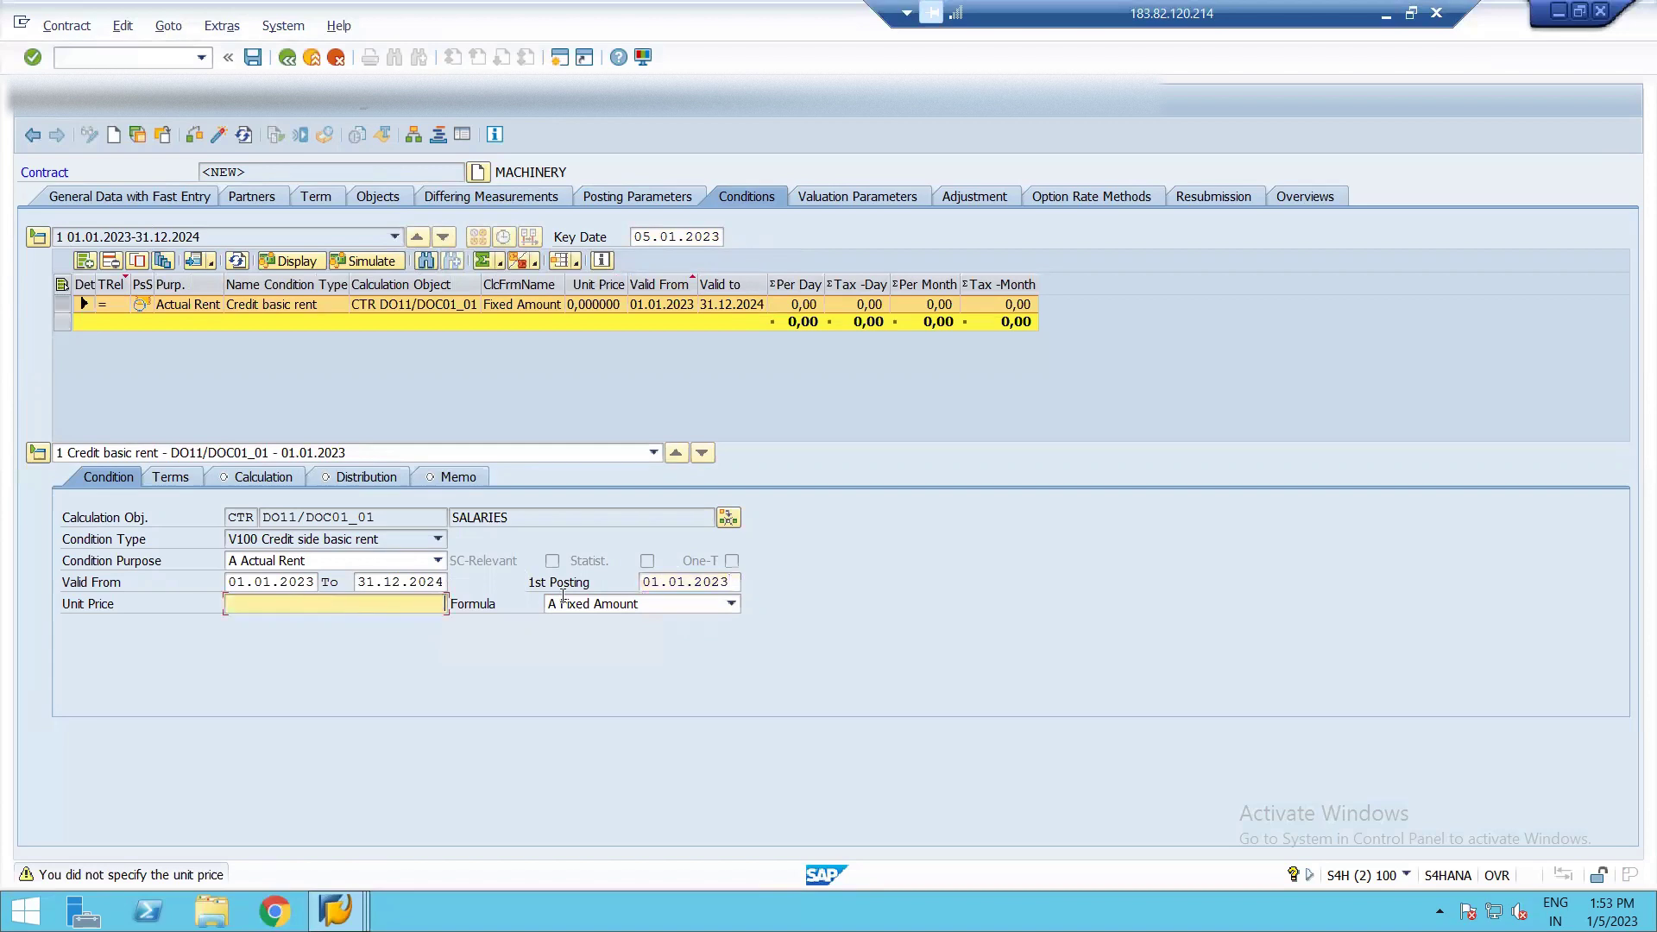
left_click(611, 607)
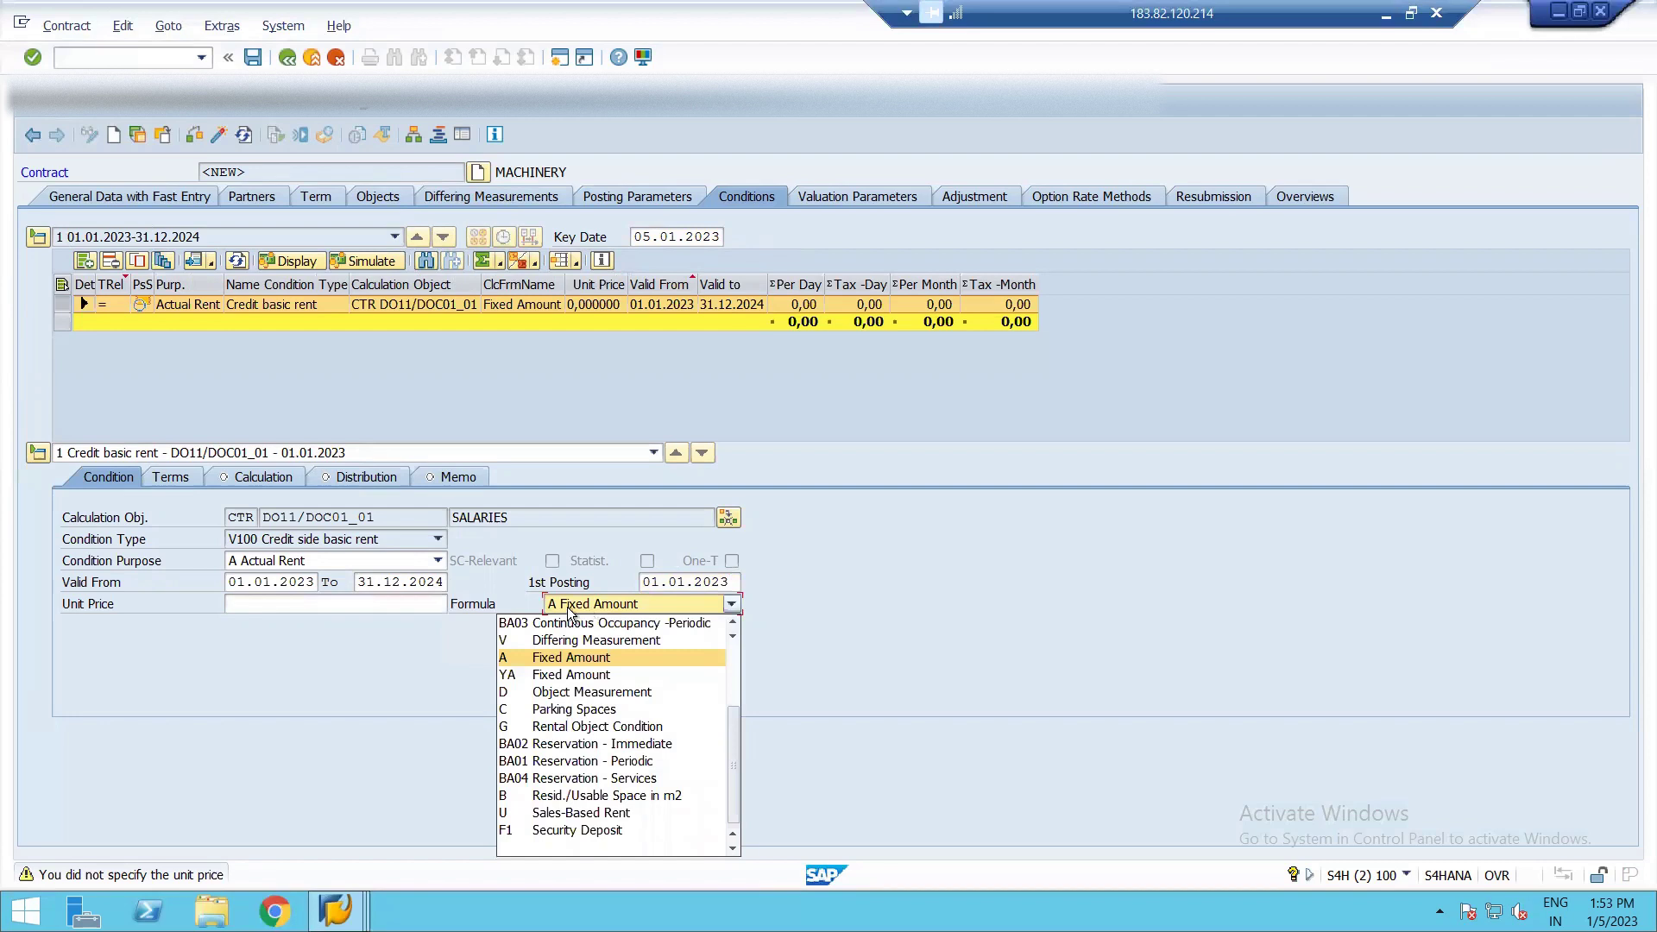
left_click(264, 619)
left_click(255, 608)
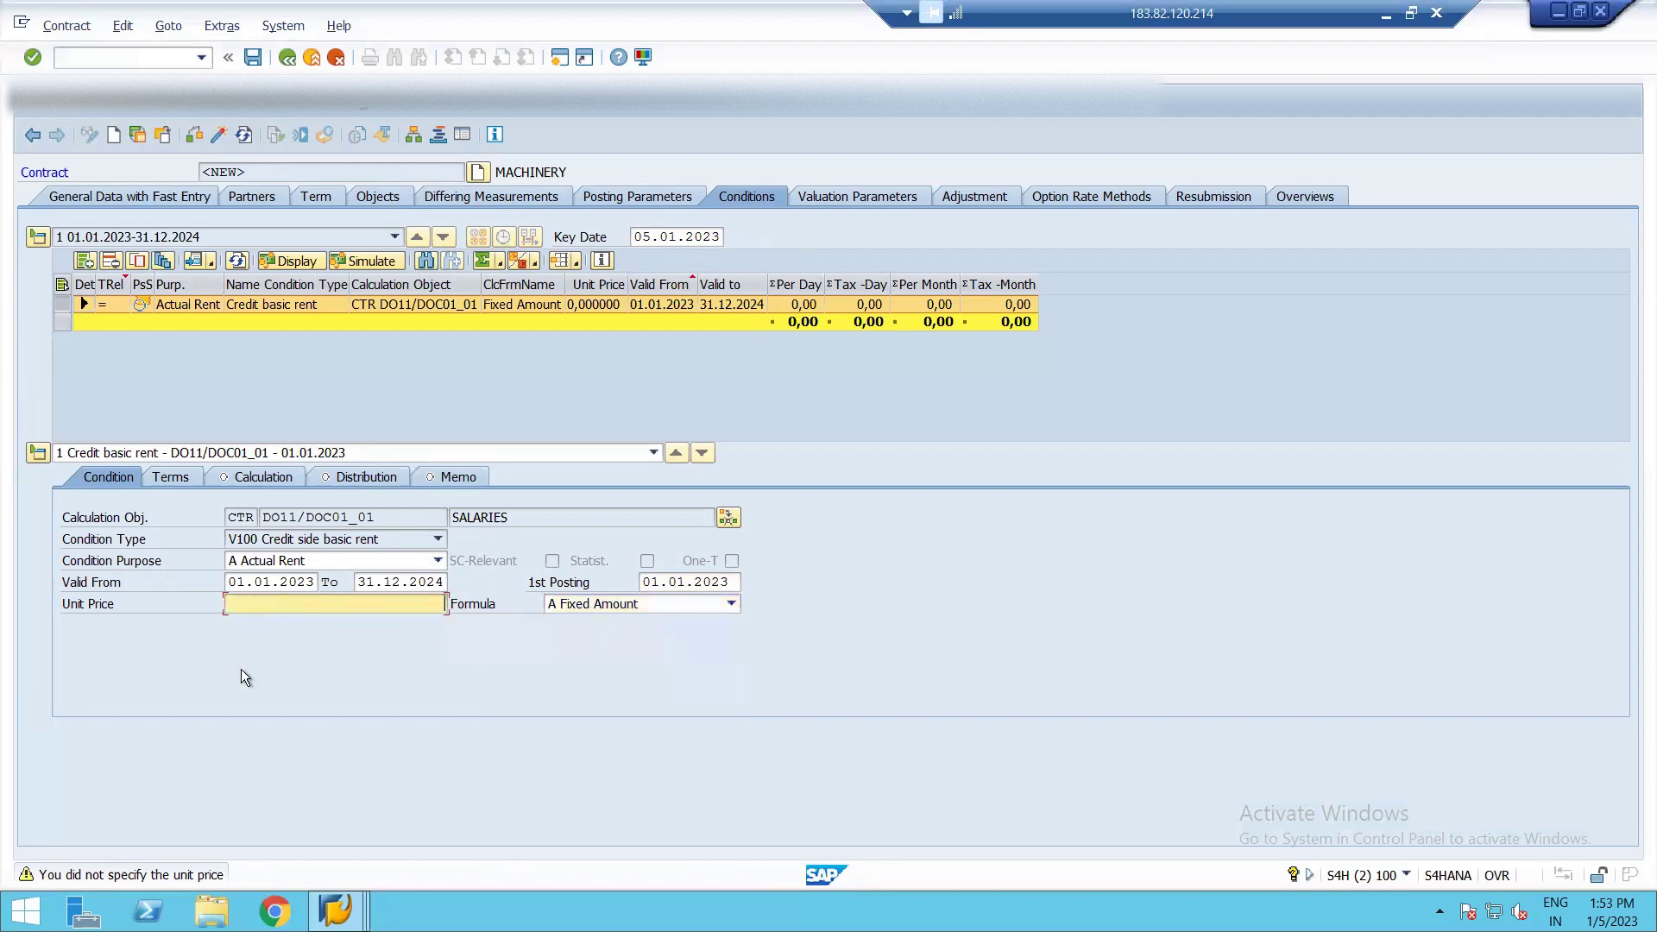
type("1000")
type("0")
Step: Review the condition's terms, 10.000,00 monthly calculation with 1.800,00 tax, distribution, and memo
left_click(180, 478)
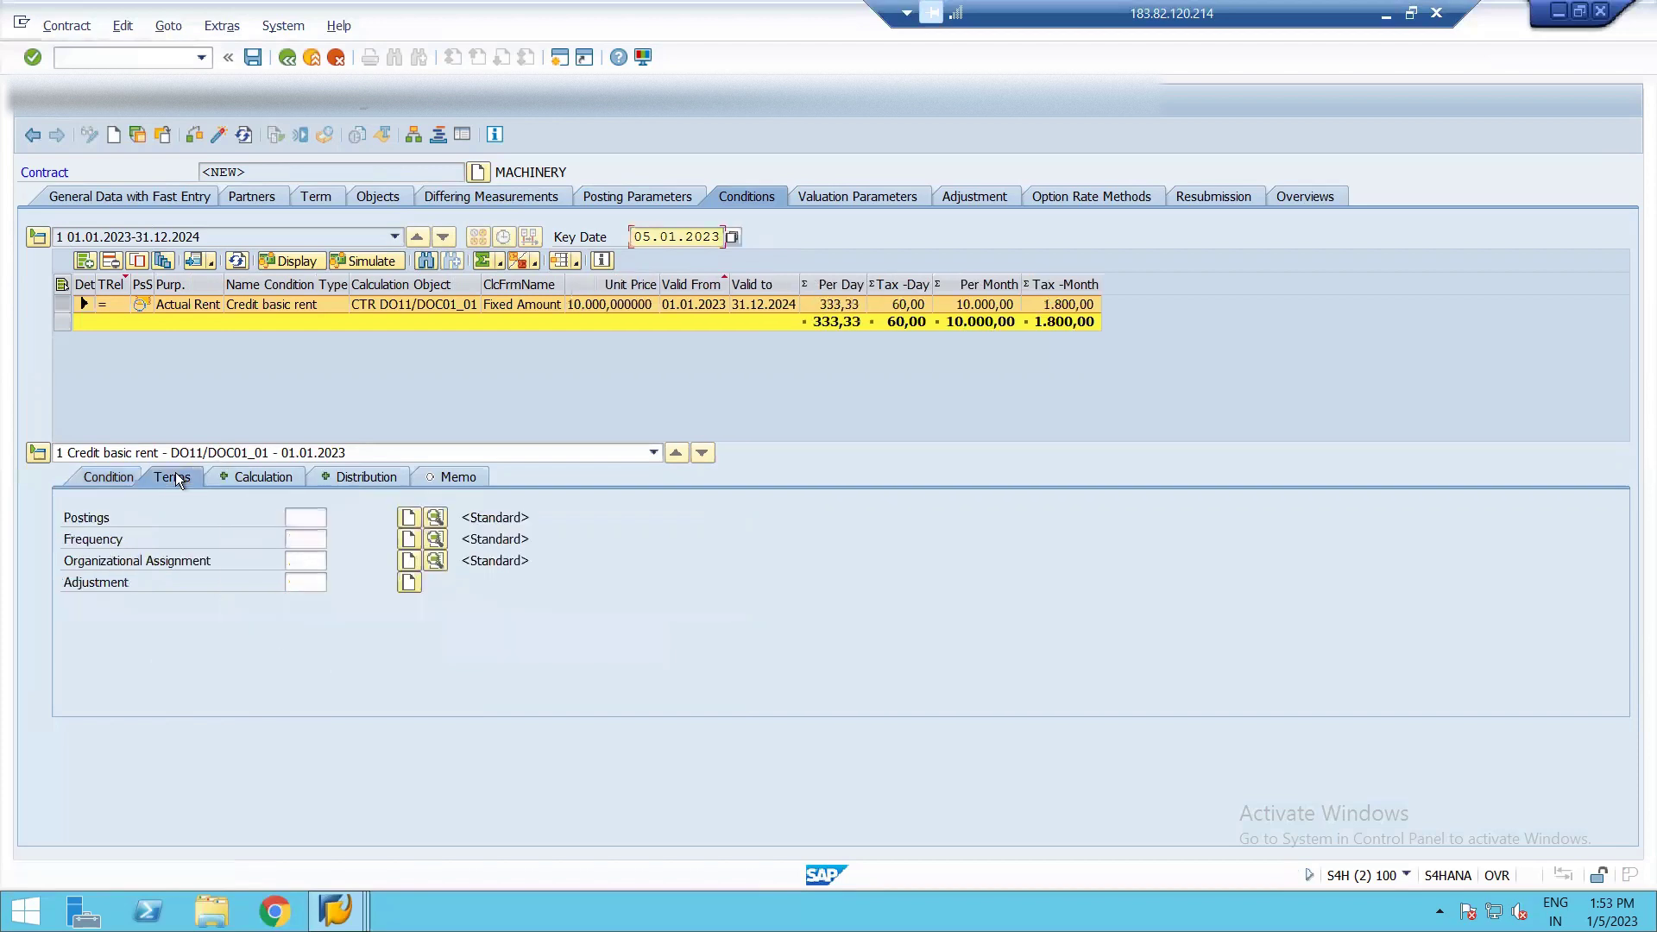
left_click(235, 477)
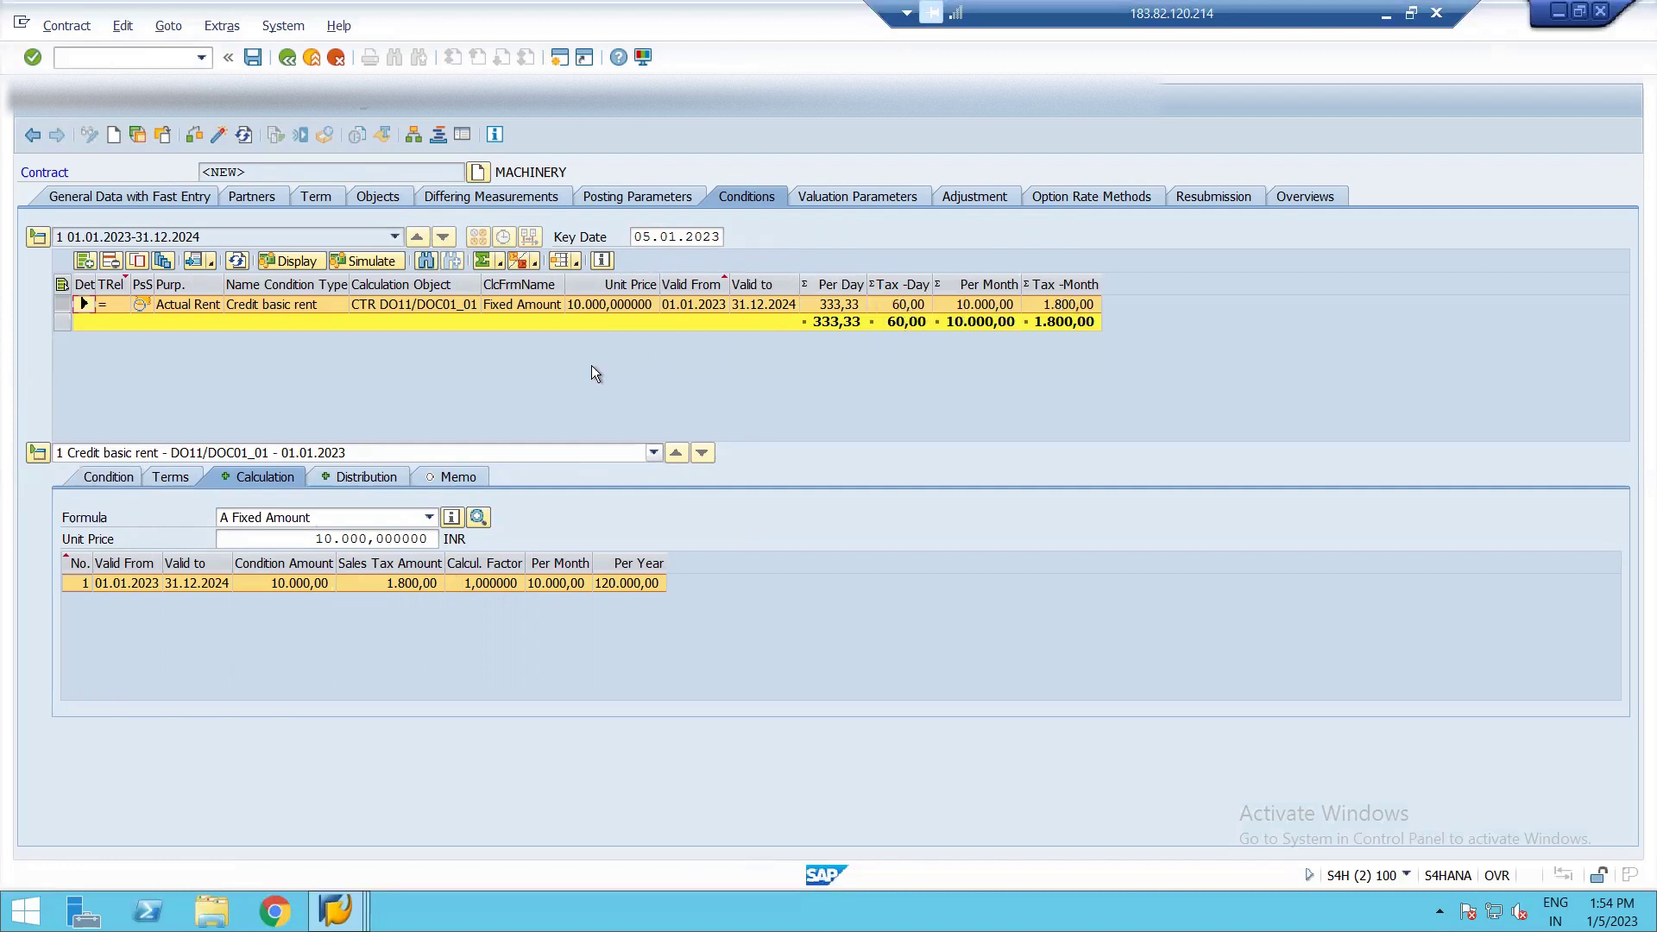
left_click(350, 483)
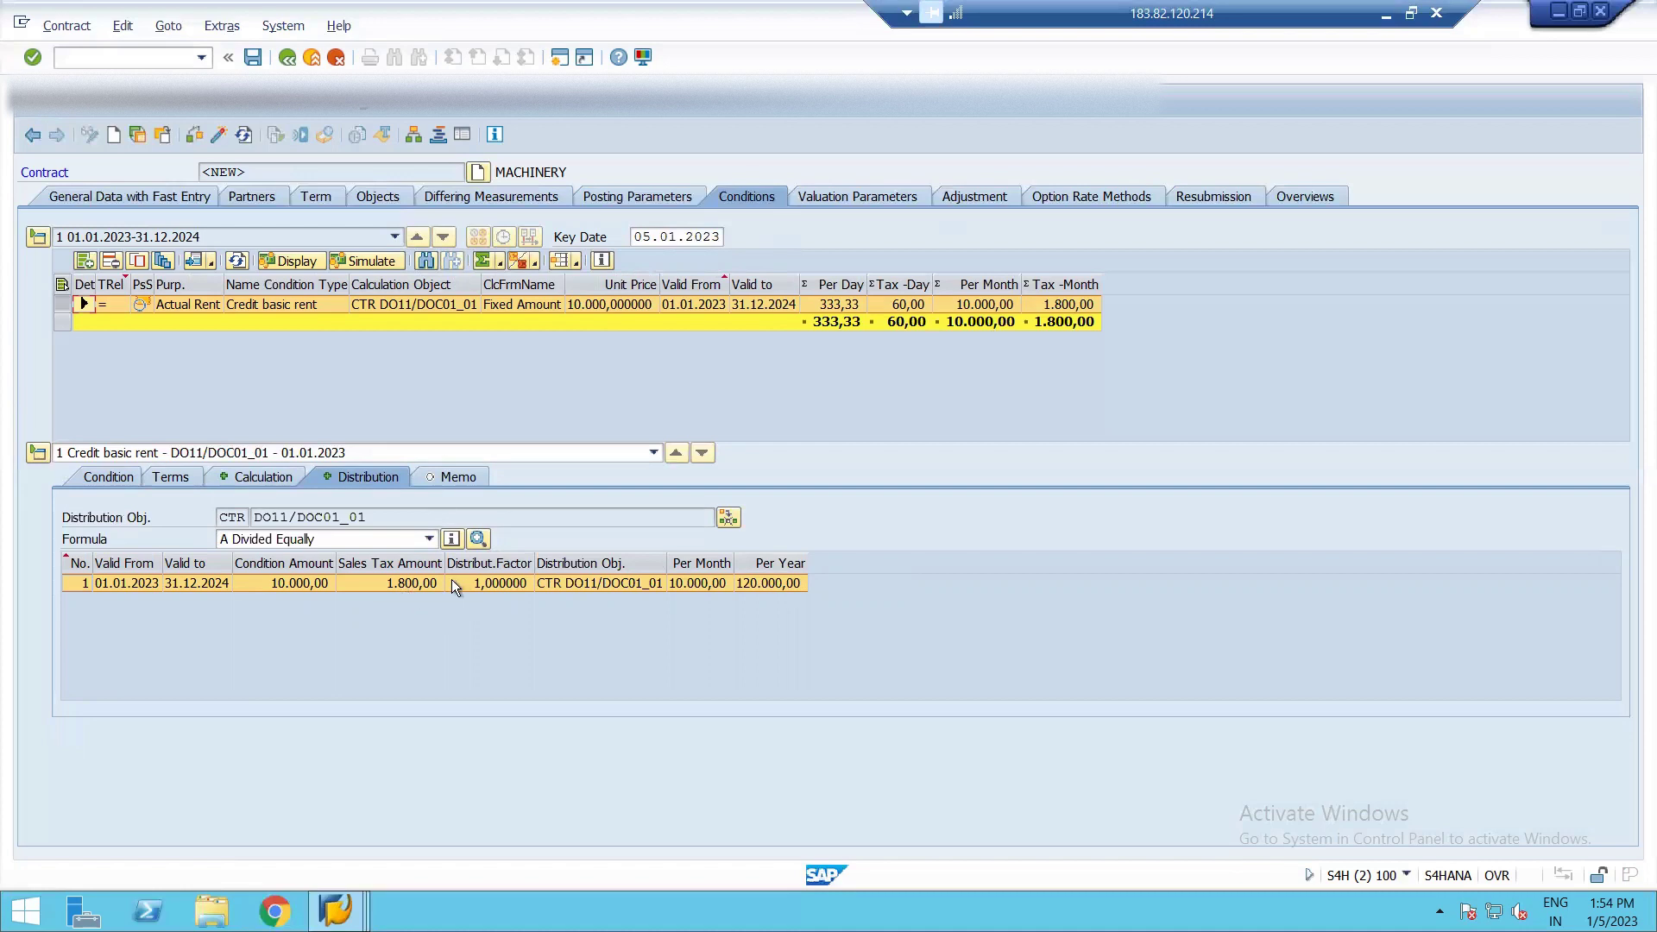
left_click(447, 480)
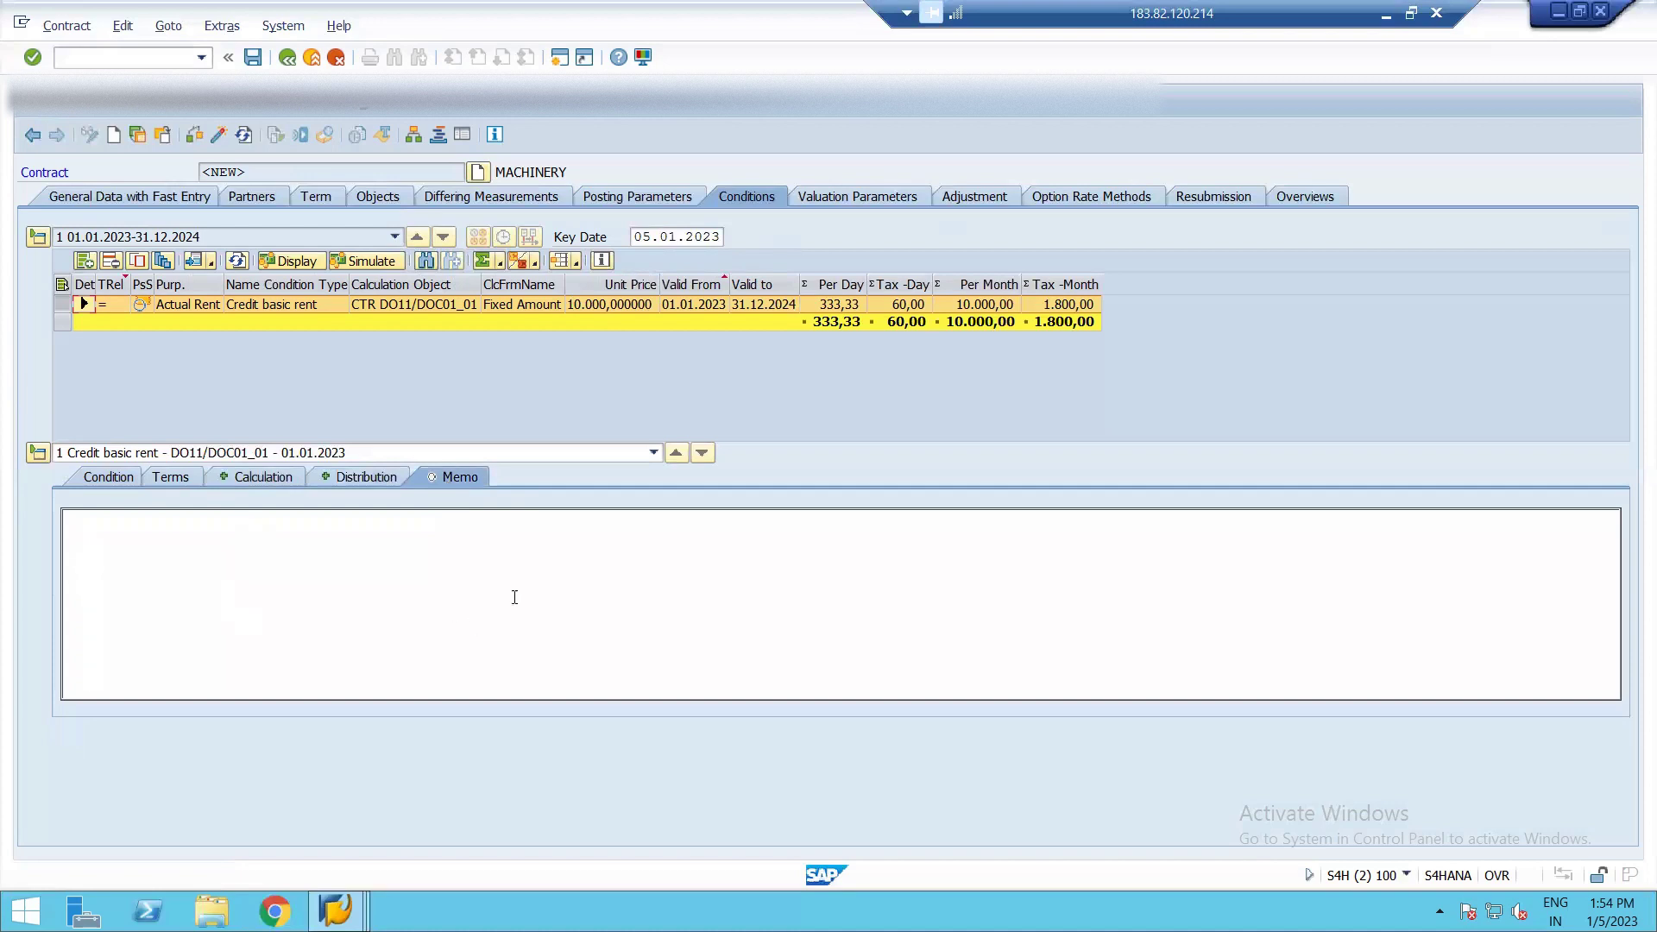
left_click(348, 474)
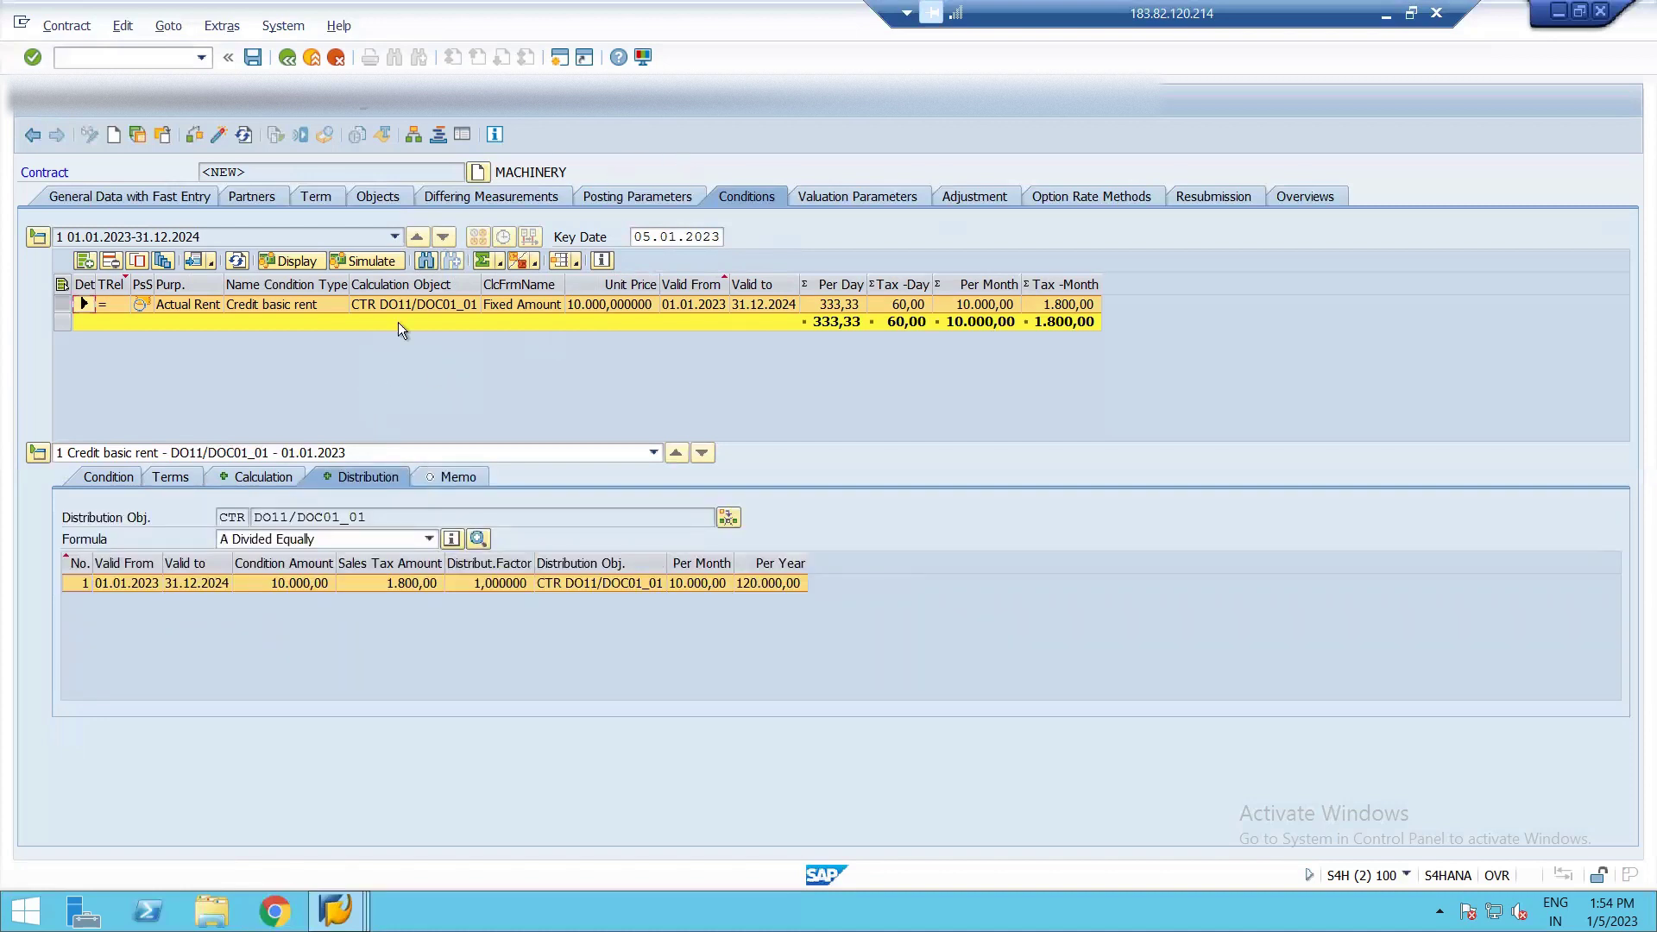
Step: Create an IFRS16 valuation rule for CTR DO11/DOC01_01 SALARIES under Valuation Parameters
left_click(857, 204)
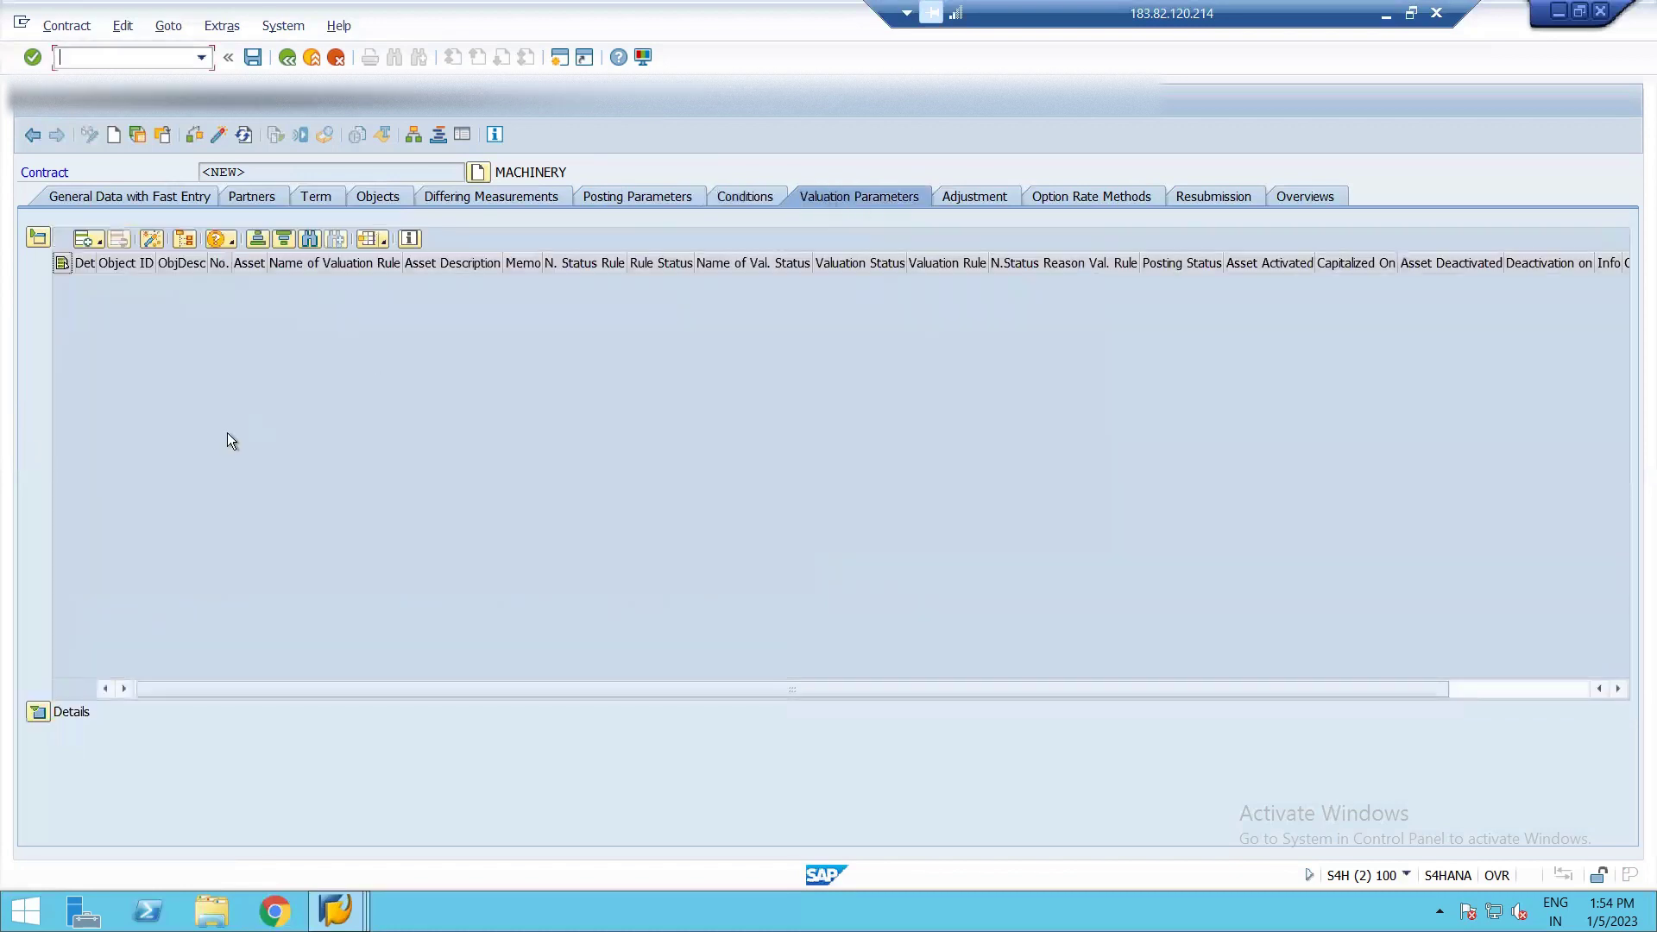
left_click(100, 242)
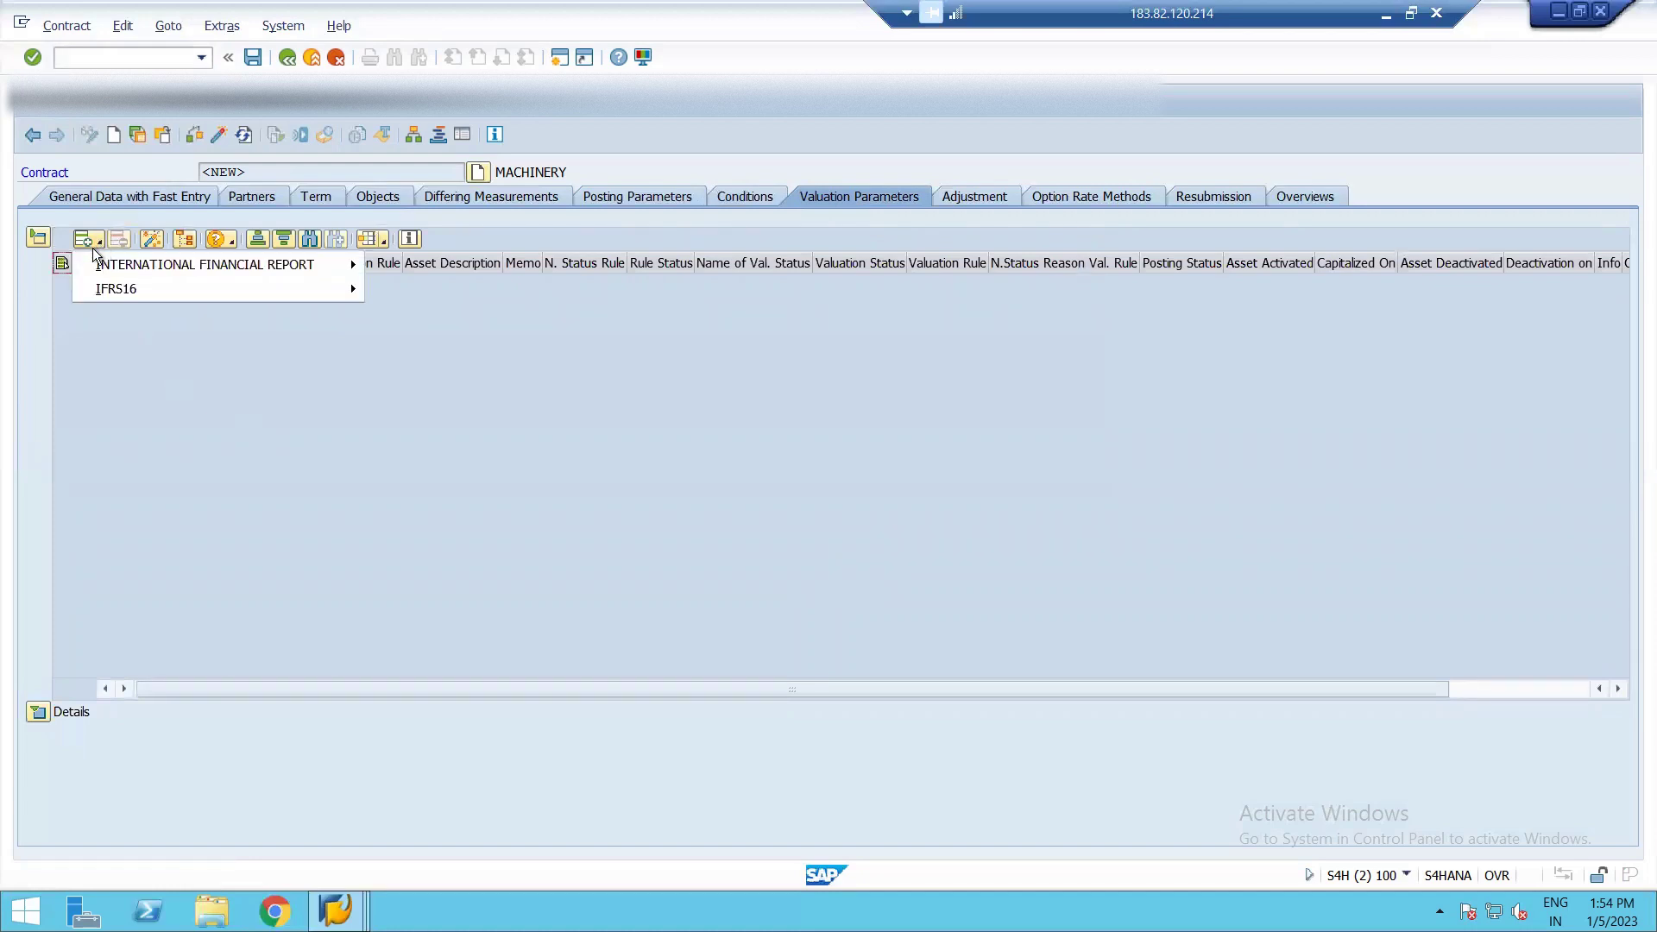
mouse_move(156, 290)
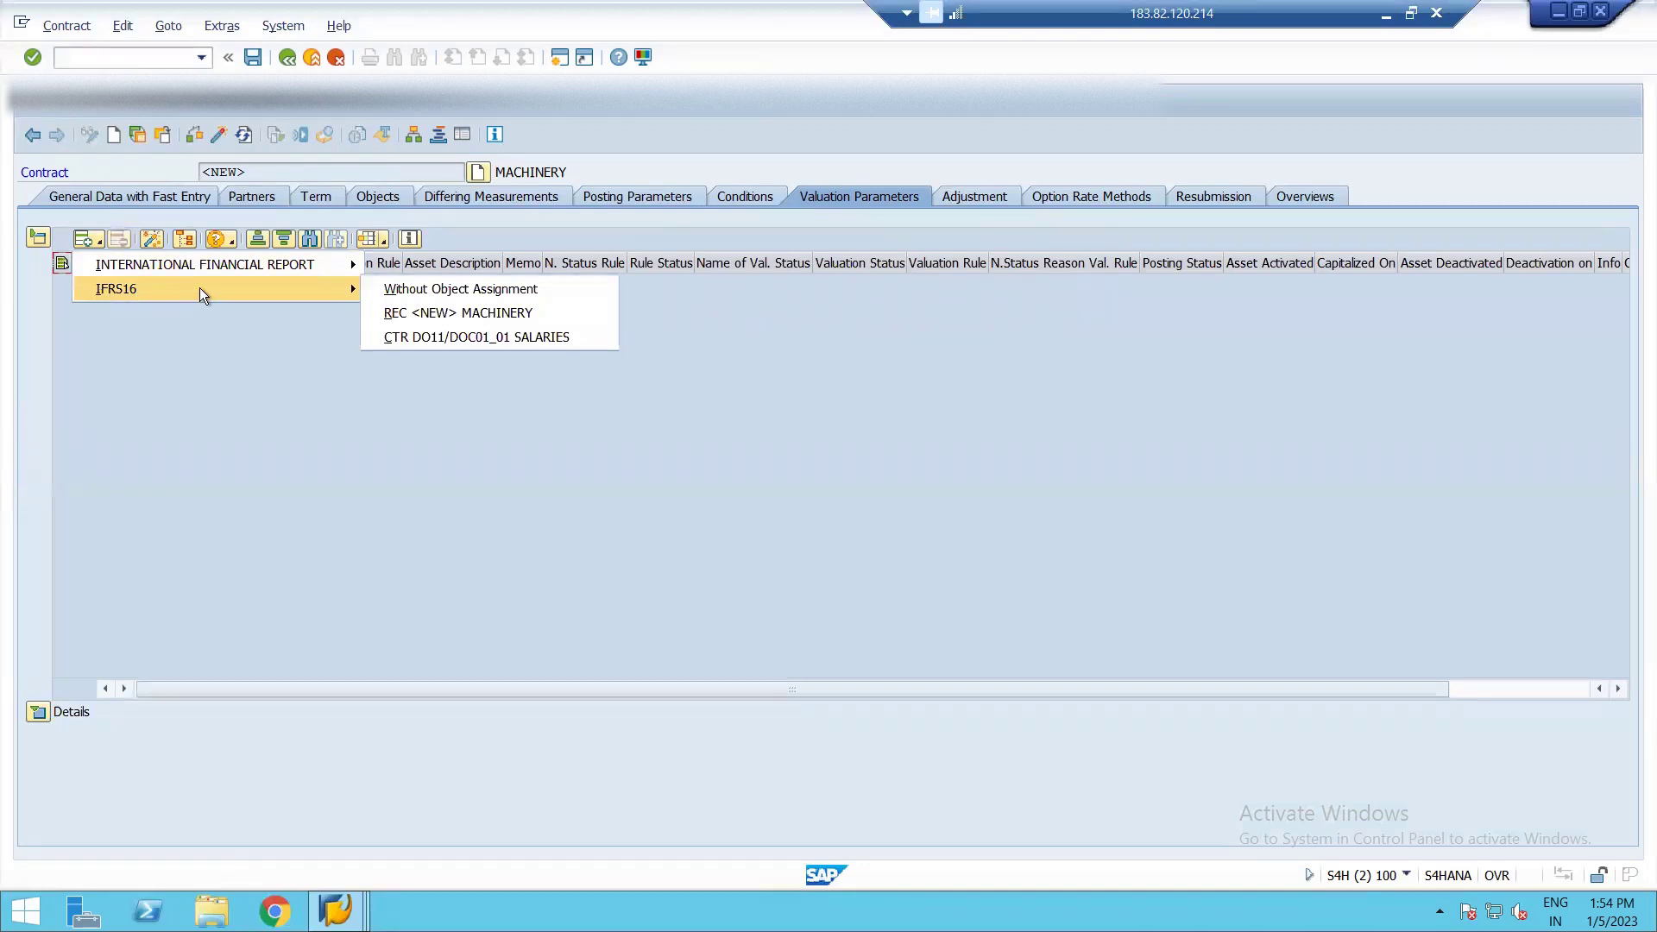
left_click(341, 290)
left_click(478, 339)
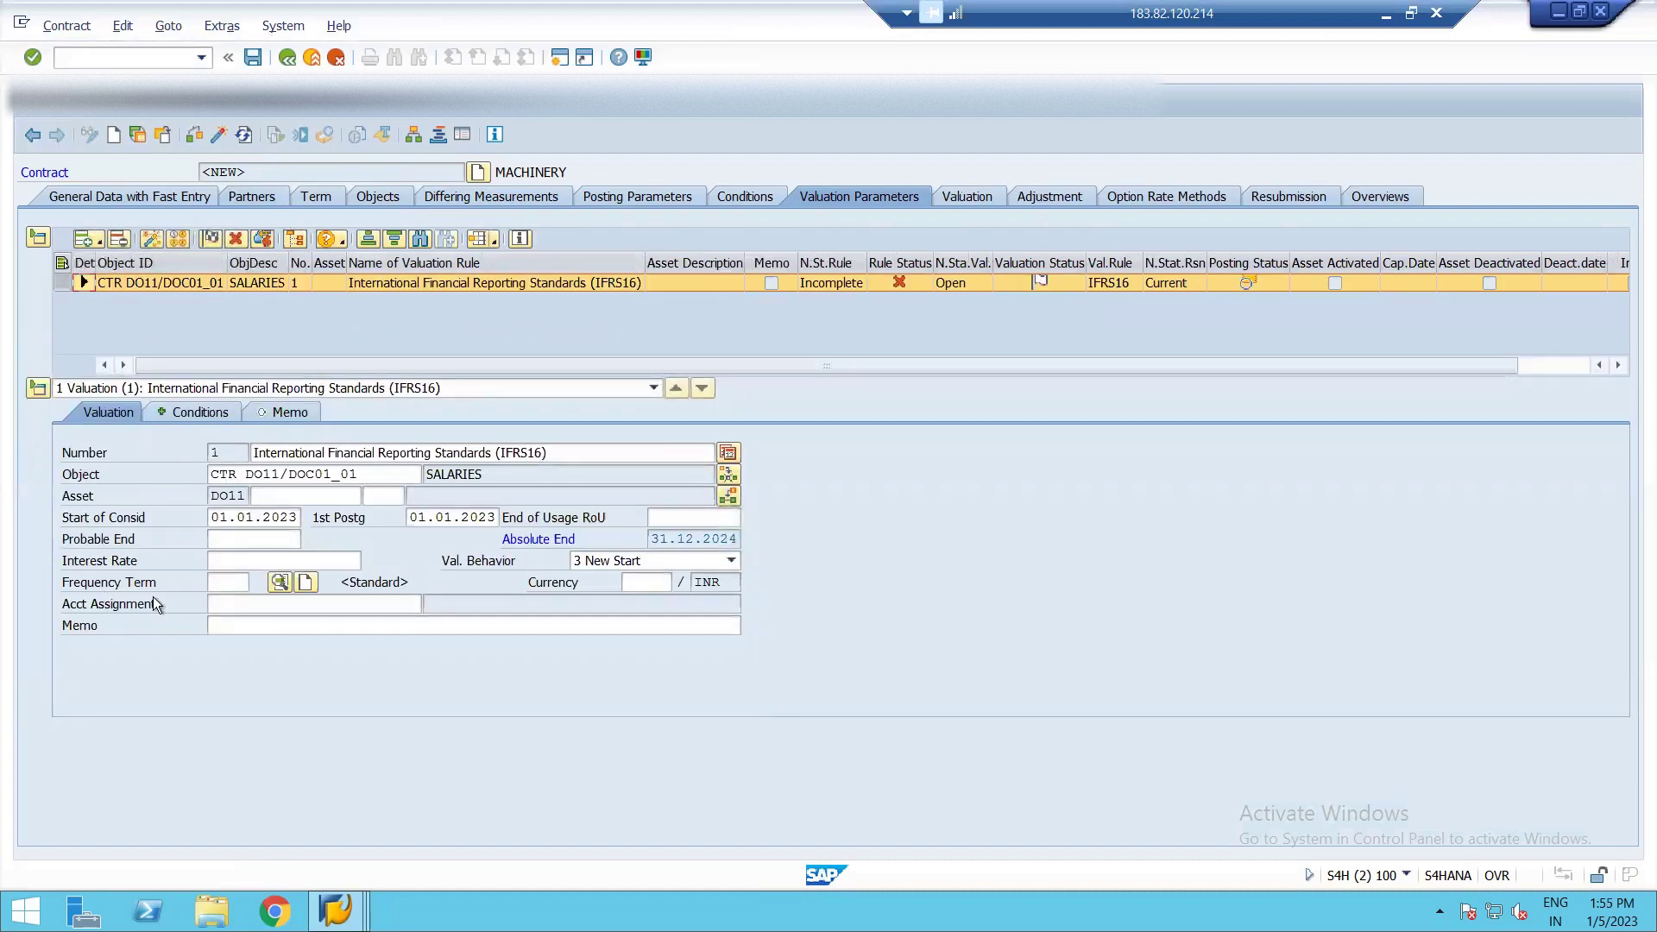
Step: Set asset 3, RoU usage end 31.12.2024 and a 10% interest rate
left_click(304, 499)
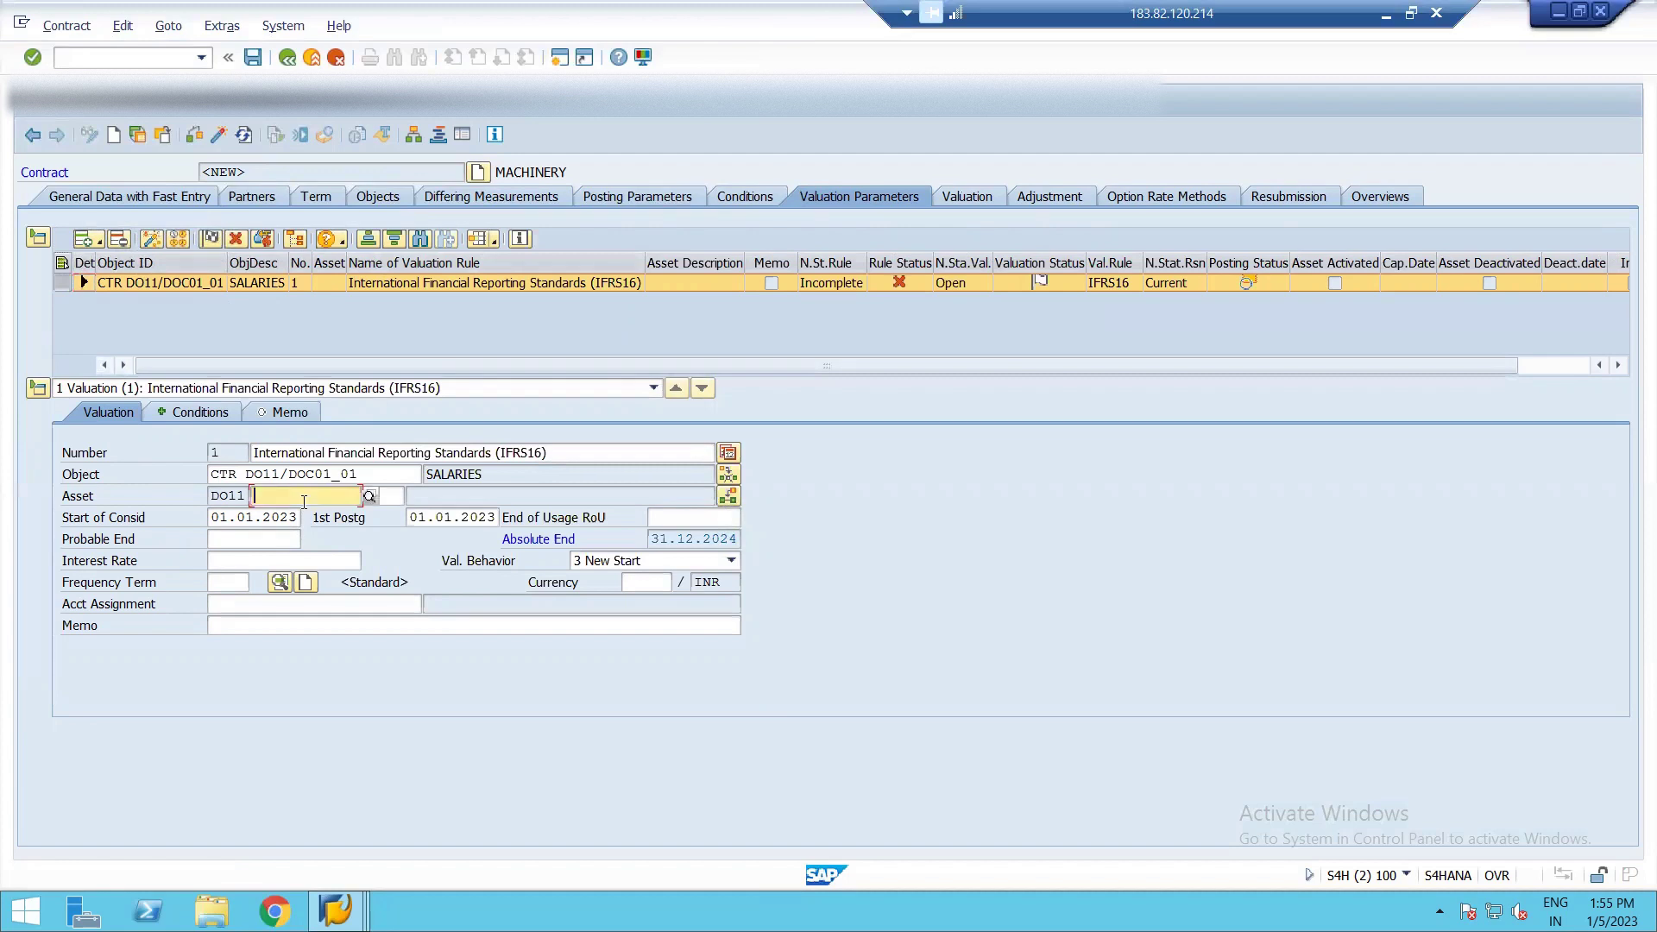
left_click(370, 498)
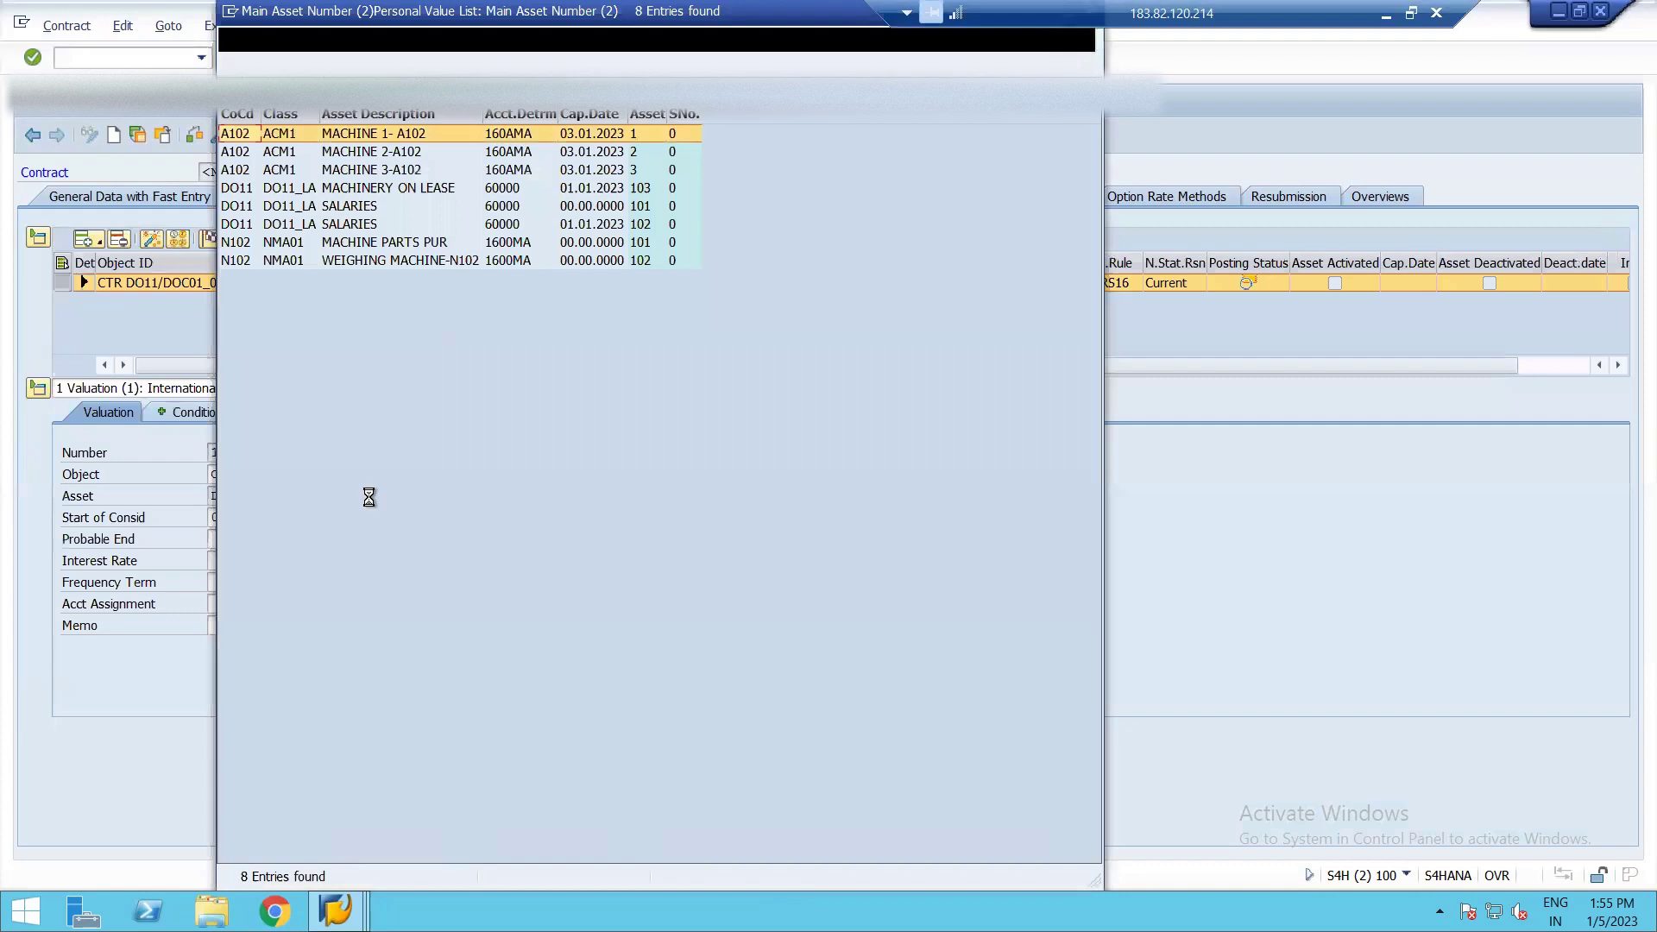
double_click(383, 174)
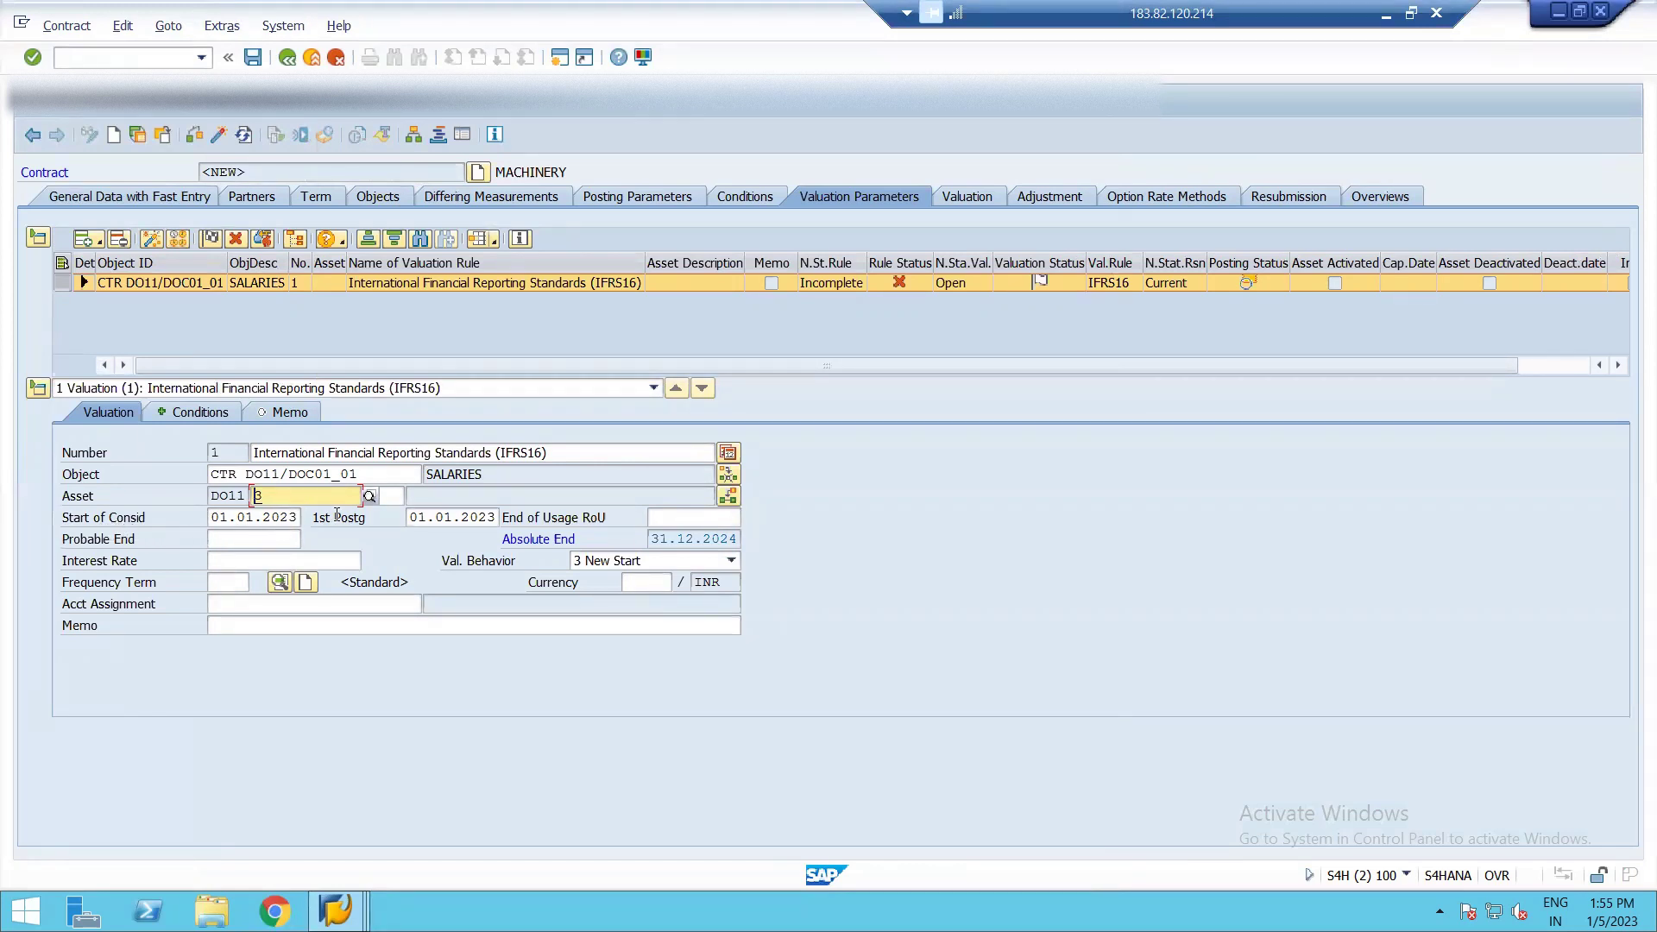
left_click(715, 517)
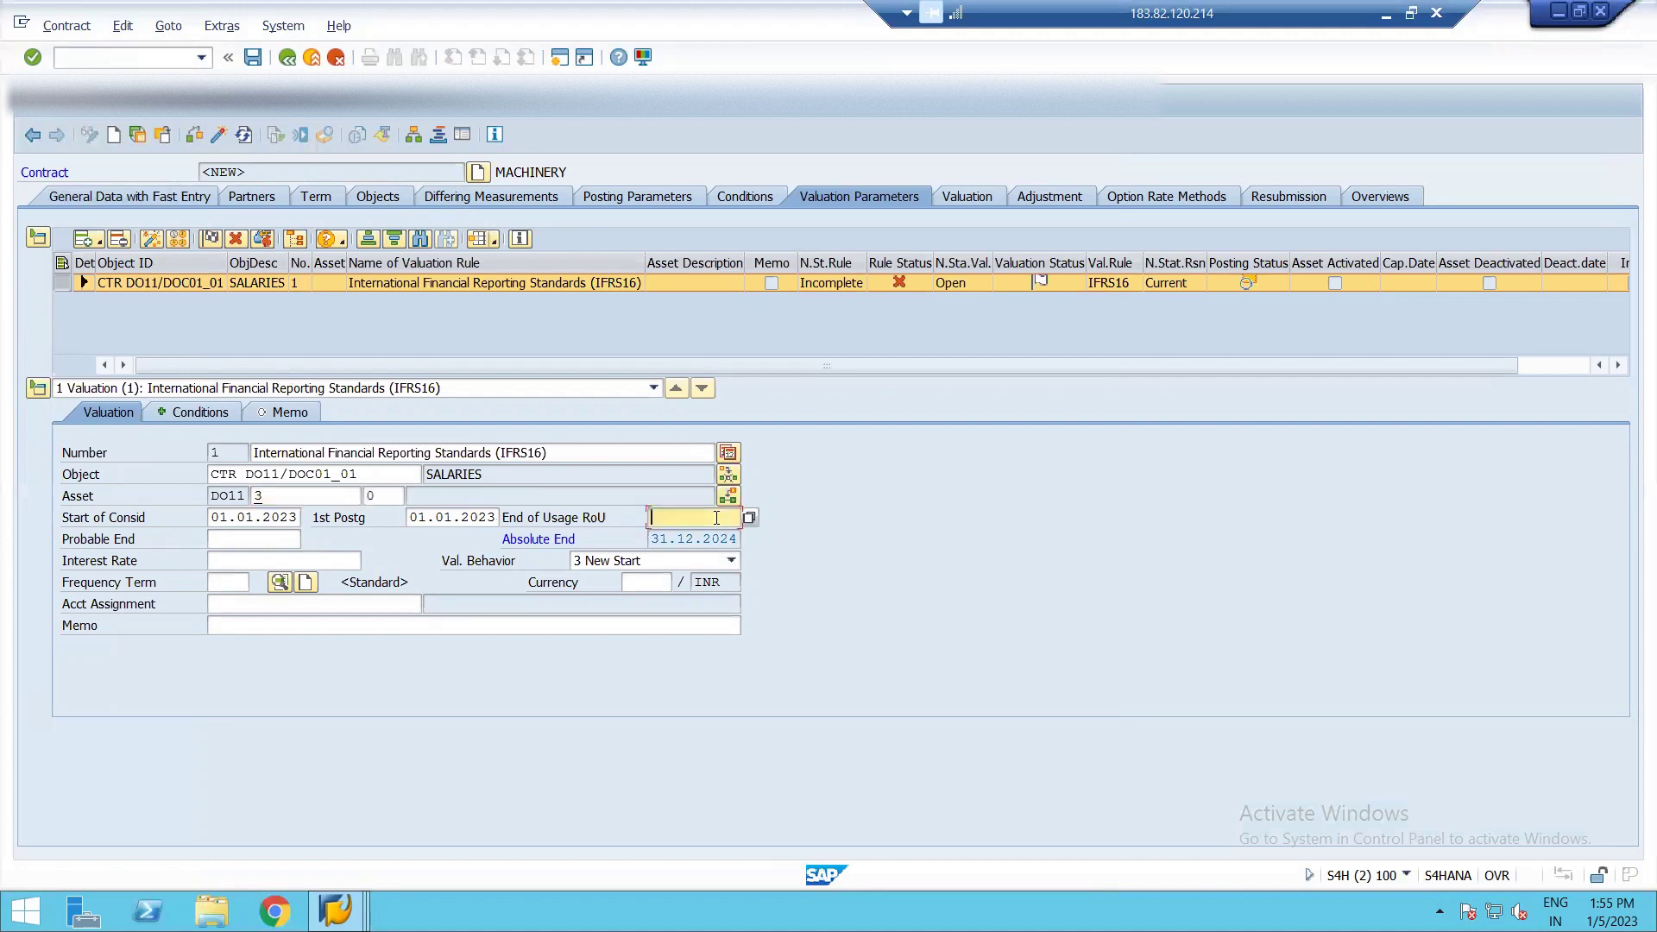
type("31.12.2024")
left_click(219, 561)
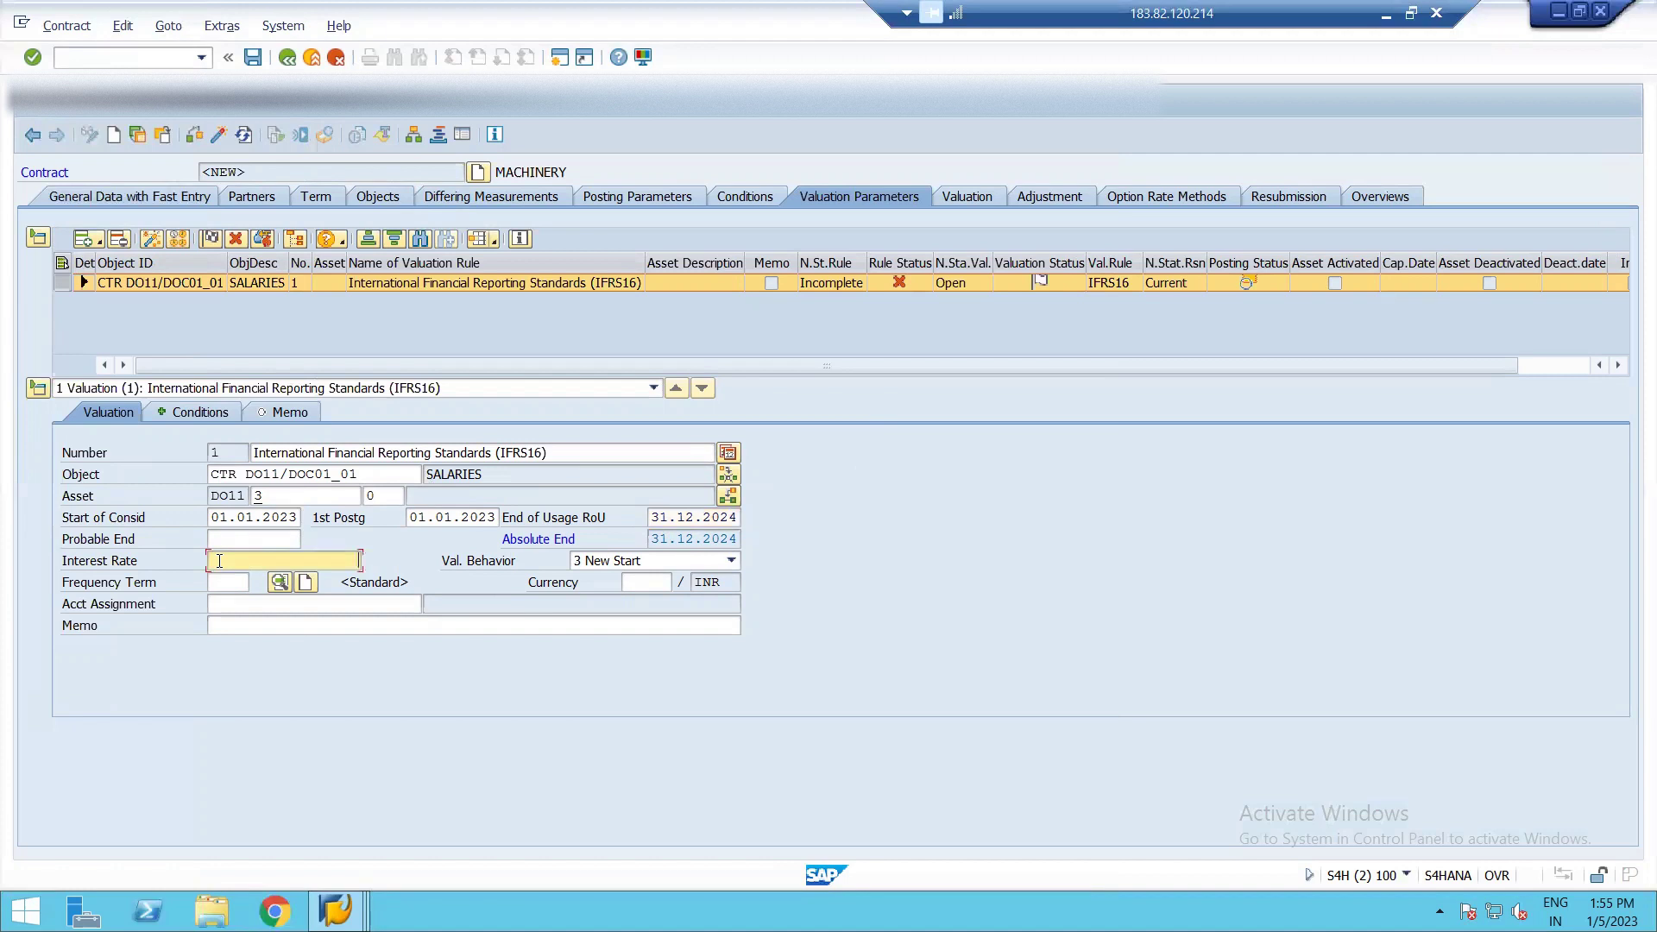
type("10")
Step: Assign cost center DOC01_01, confirm the valuation entries, and show its conditions
left_click(240, 605)
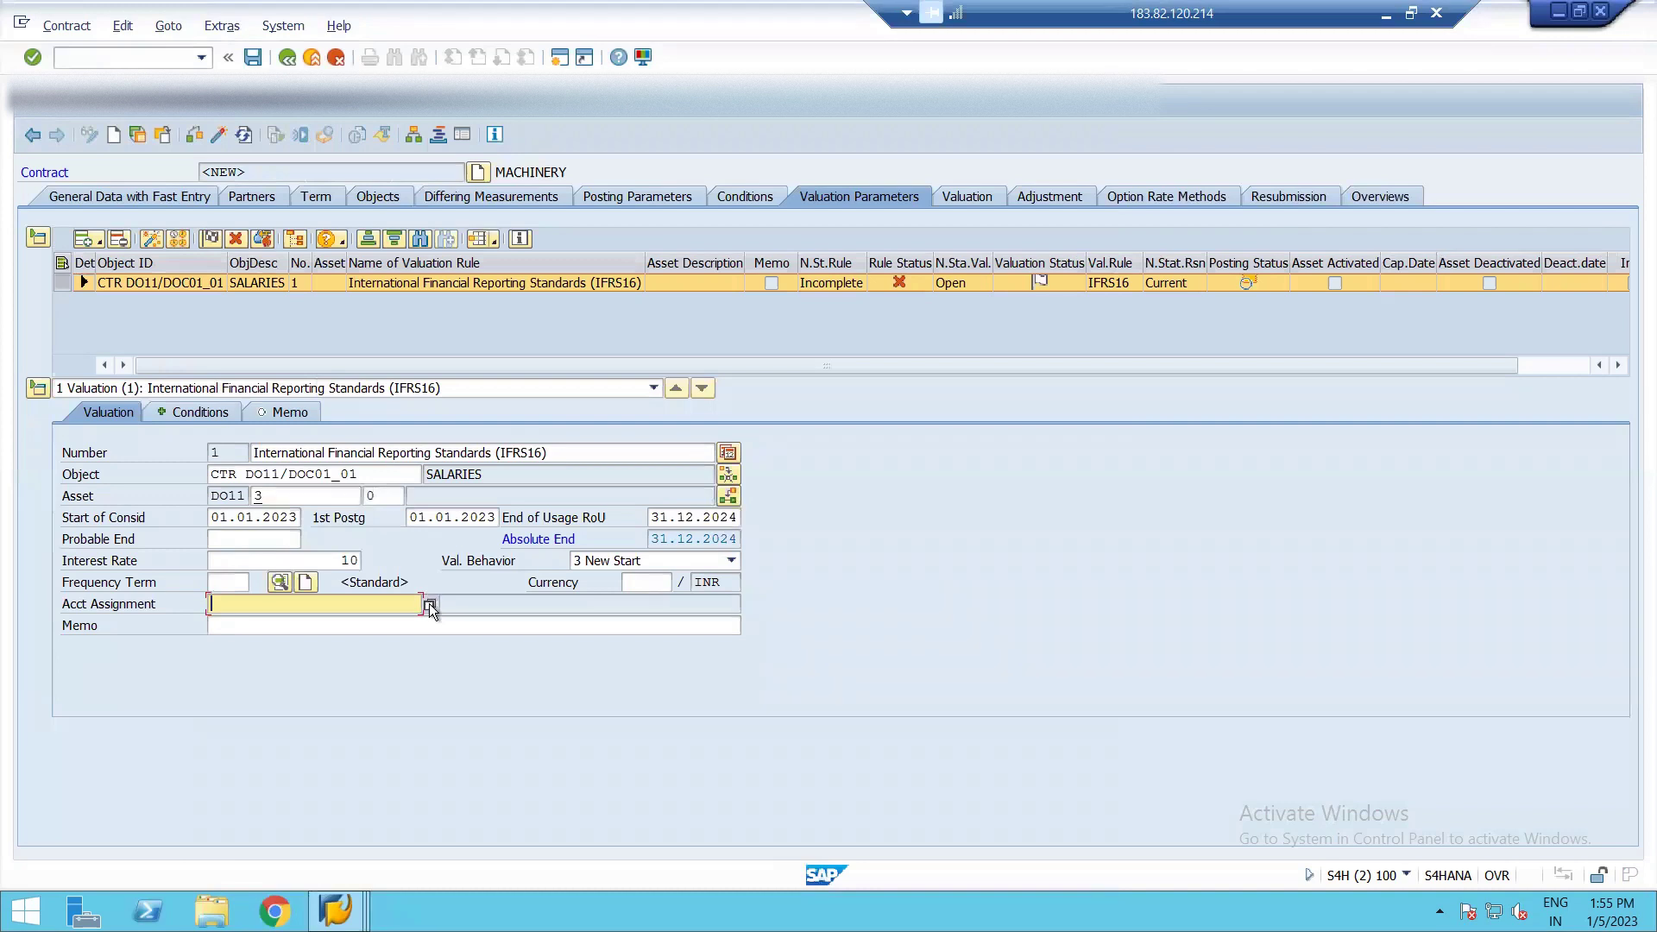
left_click(428, 604)
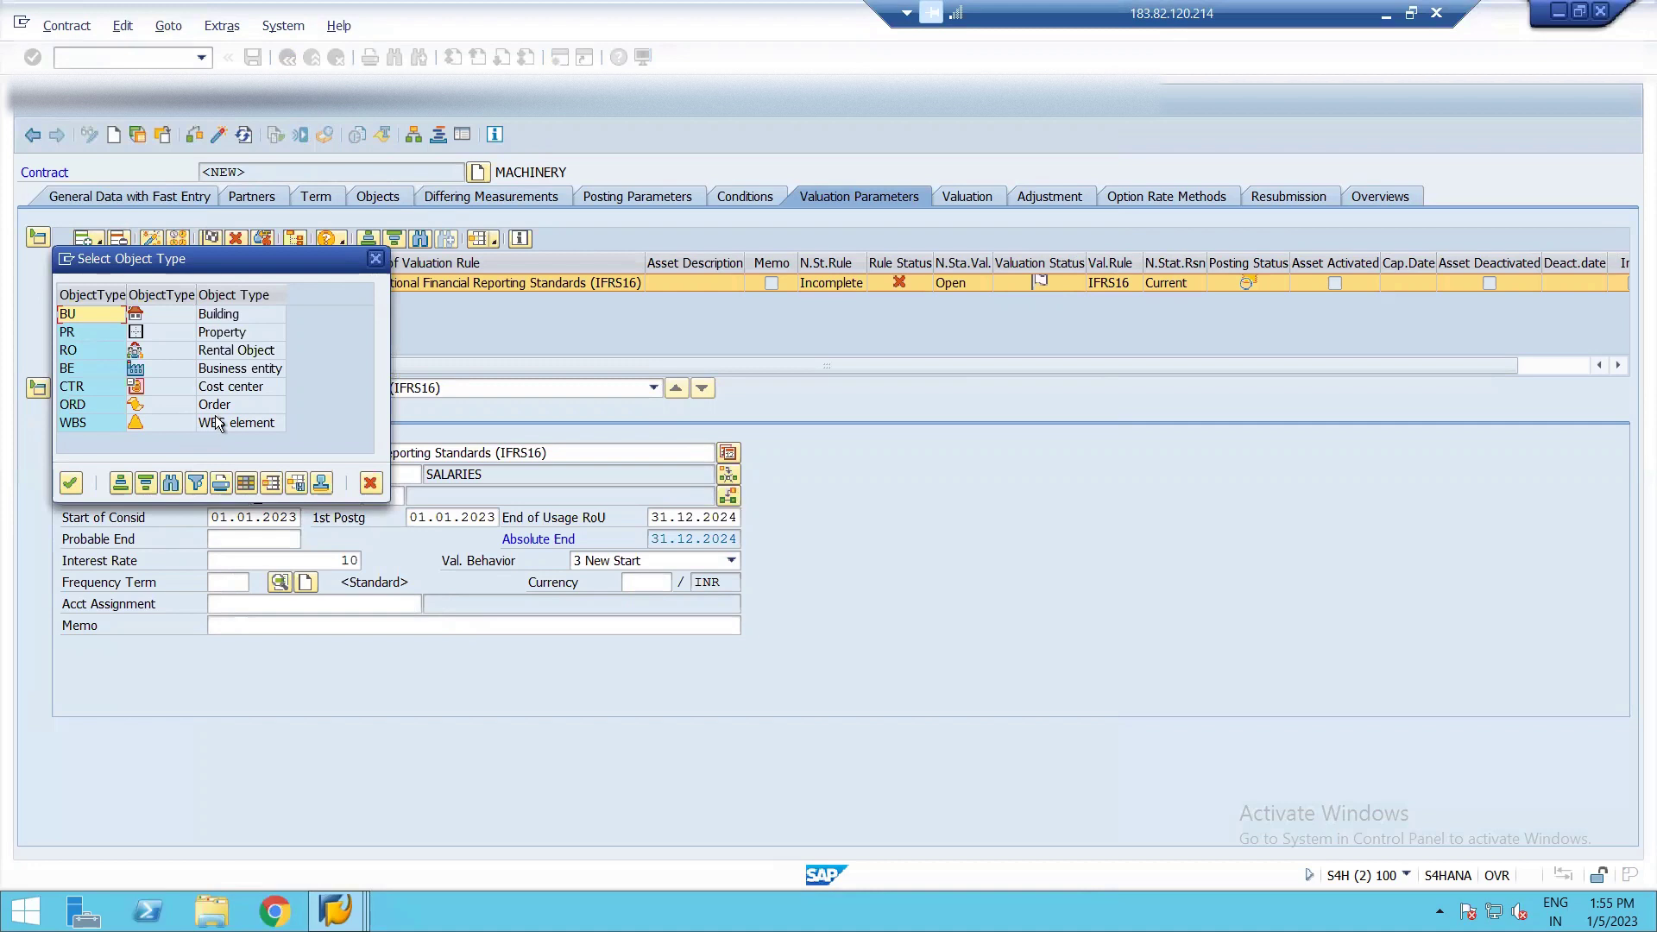
double_click(219, 387)
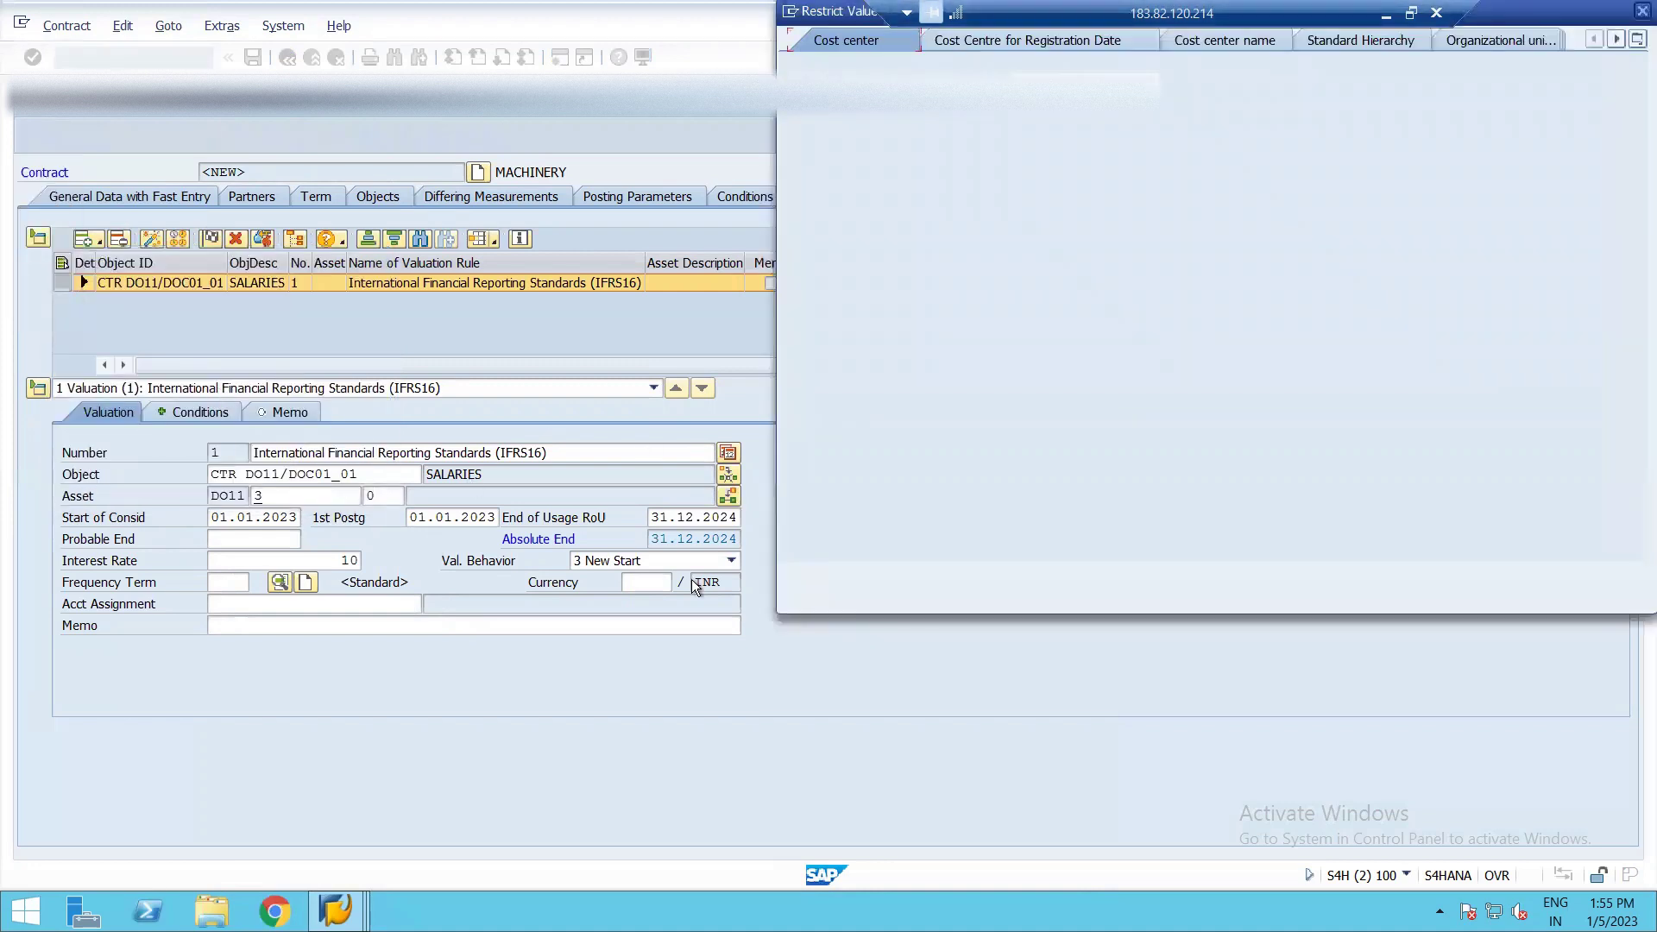
key("Return")
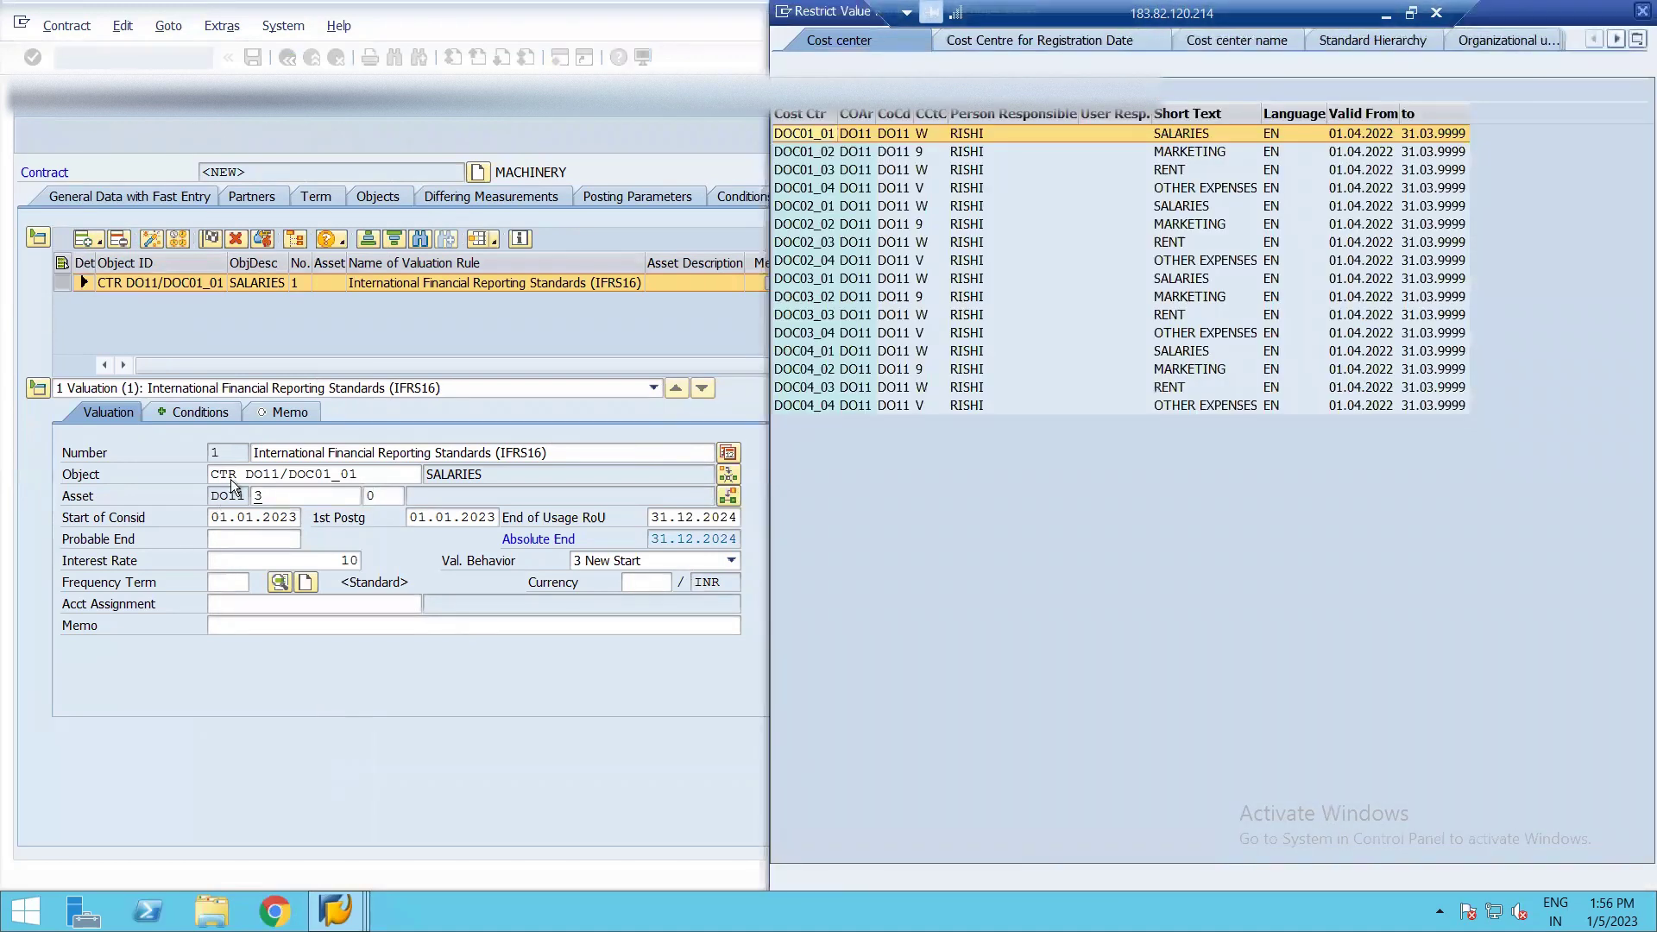
left_click(185, 398)
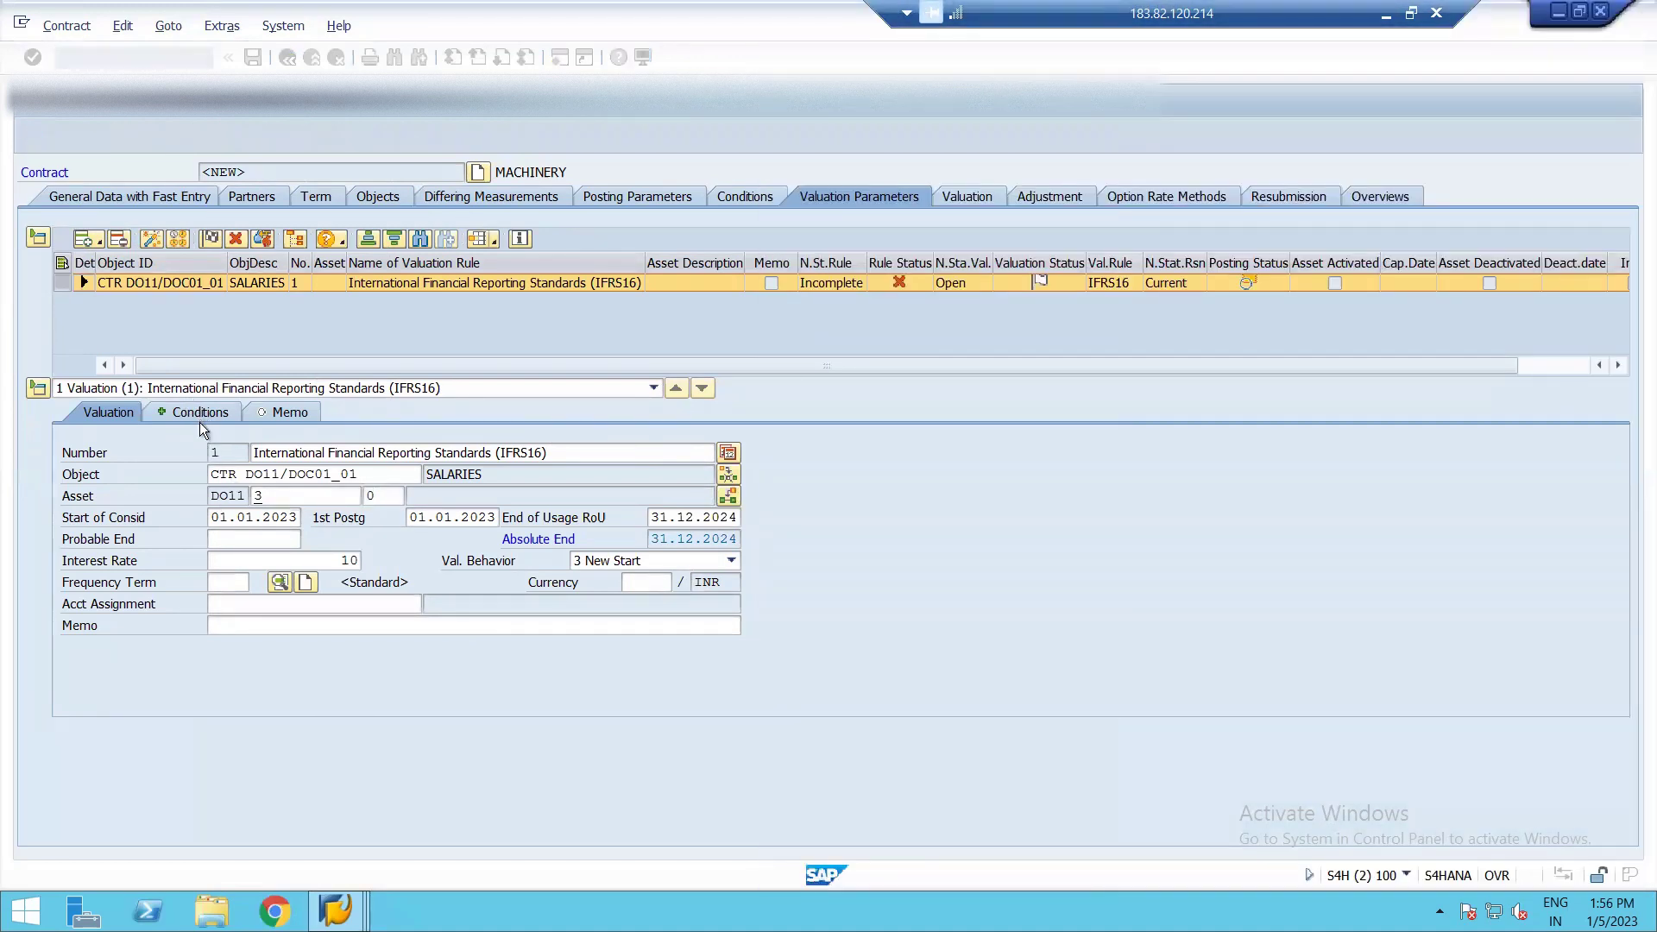
key("Return")
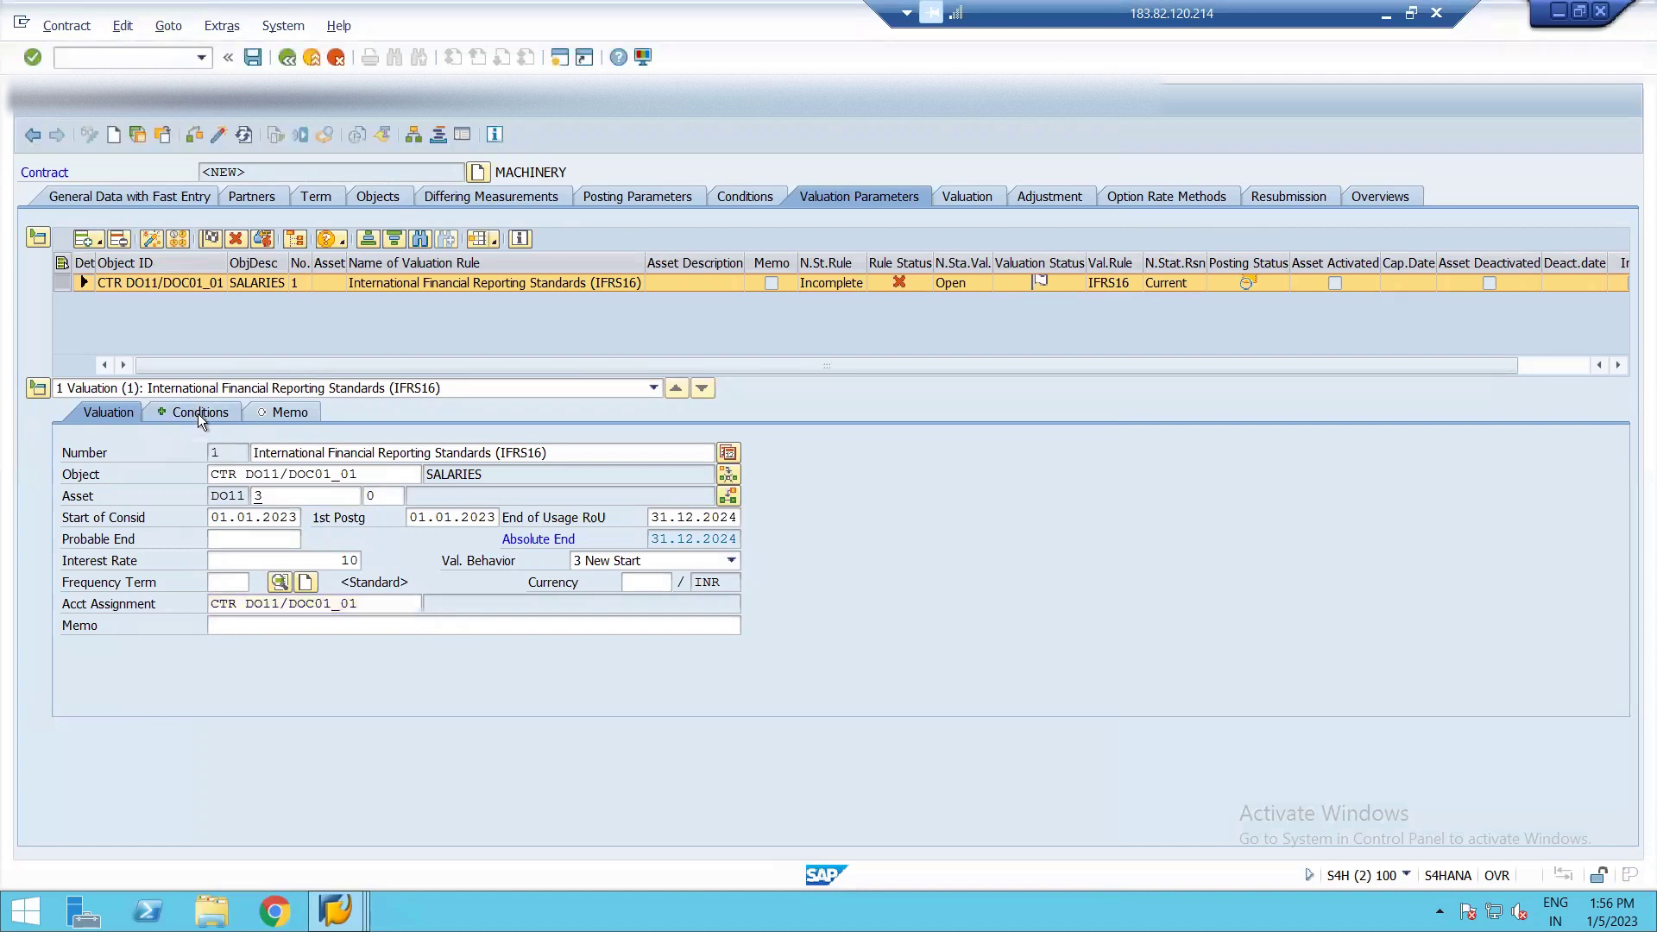
left_click(198, 413)
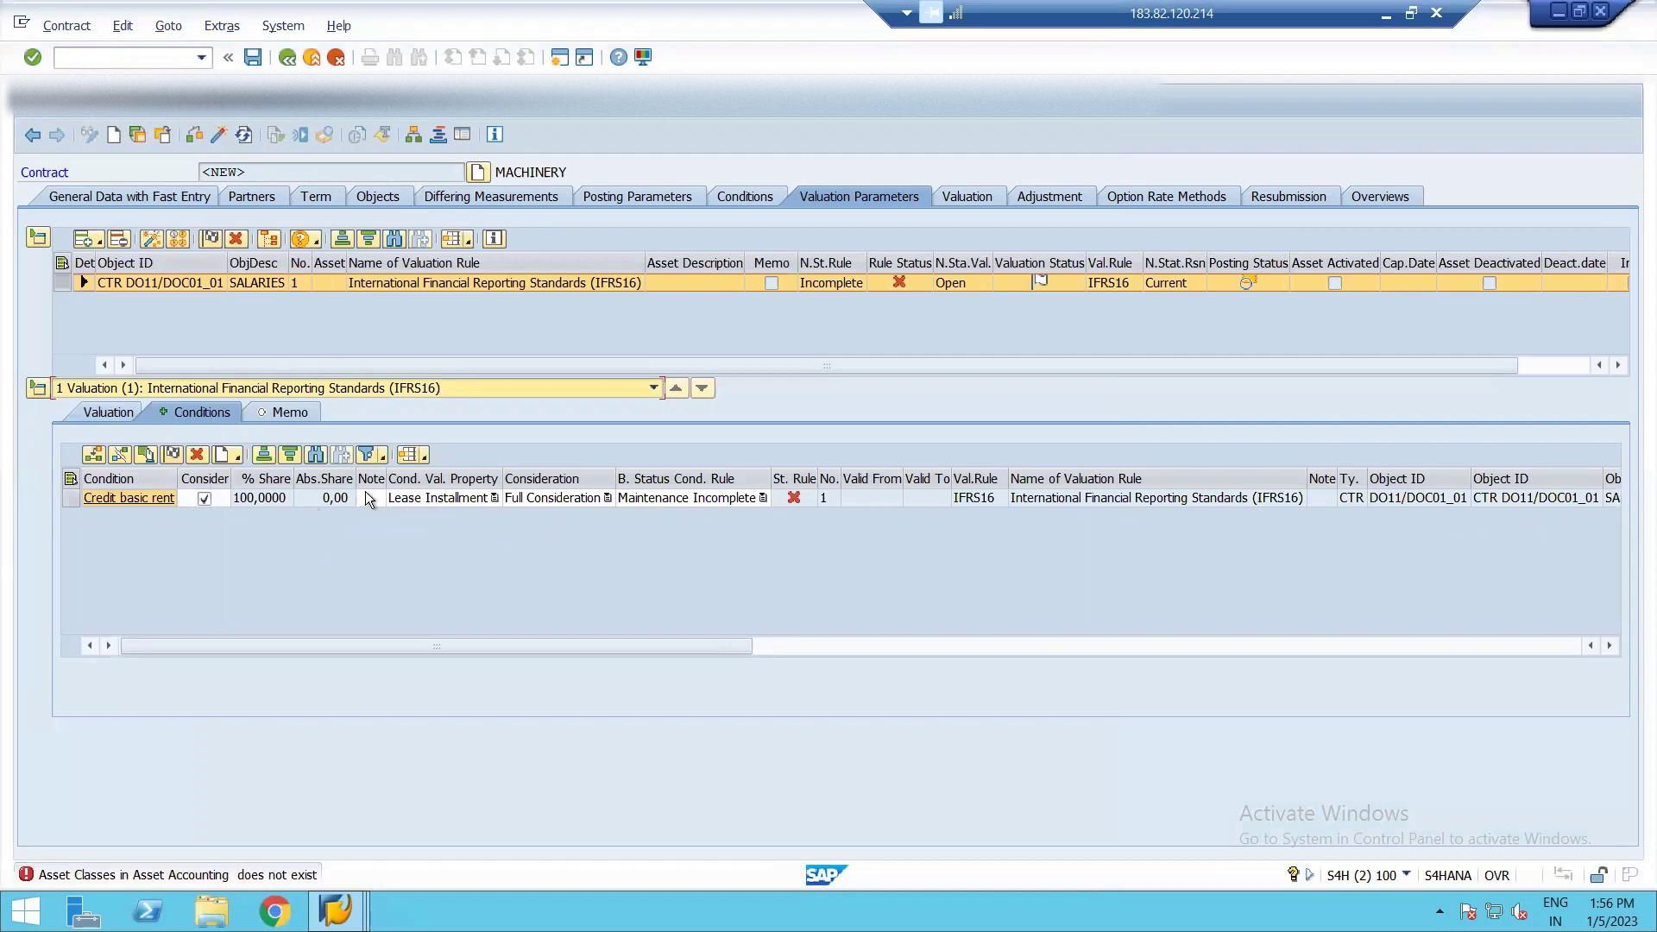
Step: Set the condition's B. Status Cond. Rule to Maintenance Complete, then return to the Valuation sub-tab
left_click(667, 498)
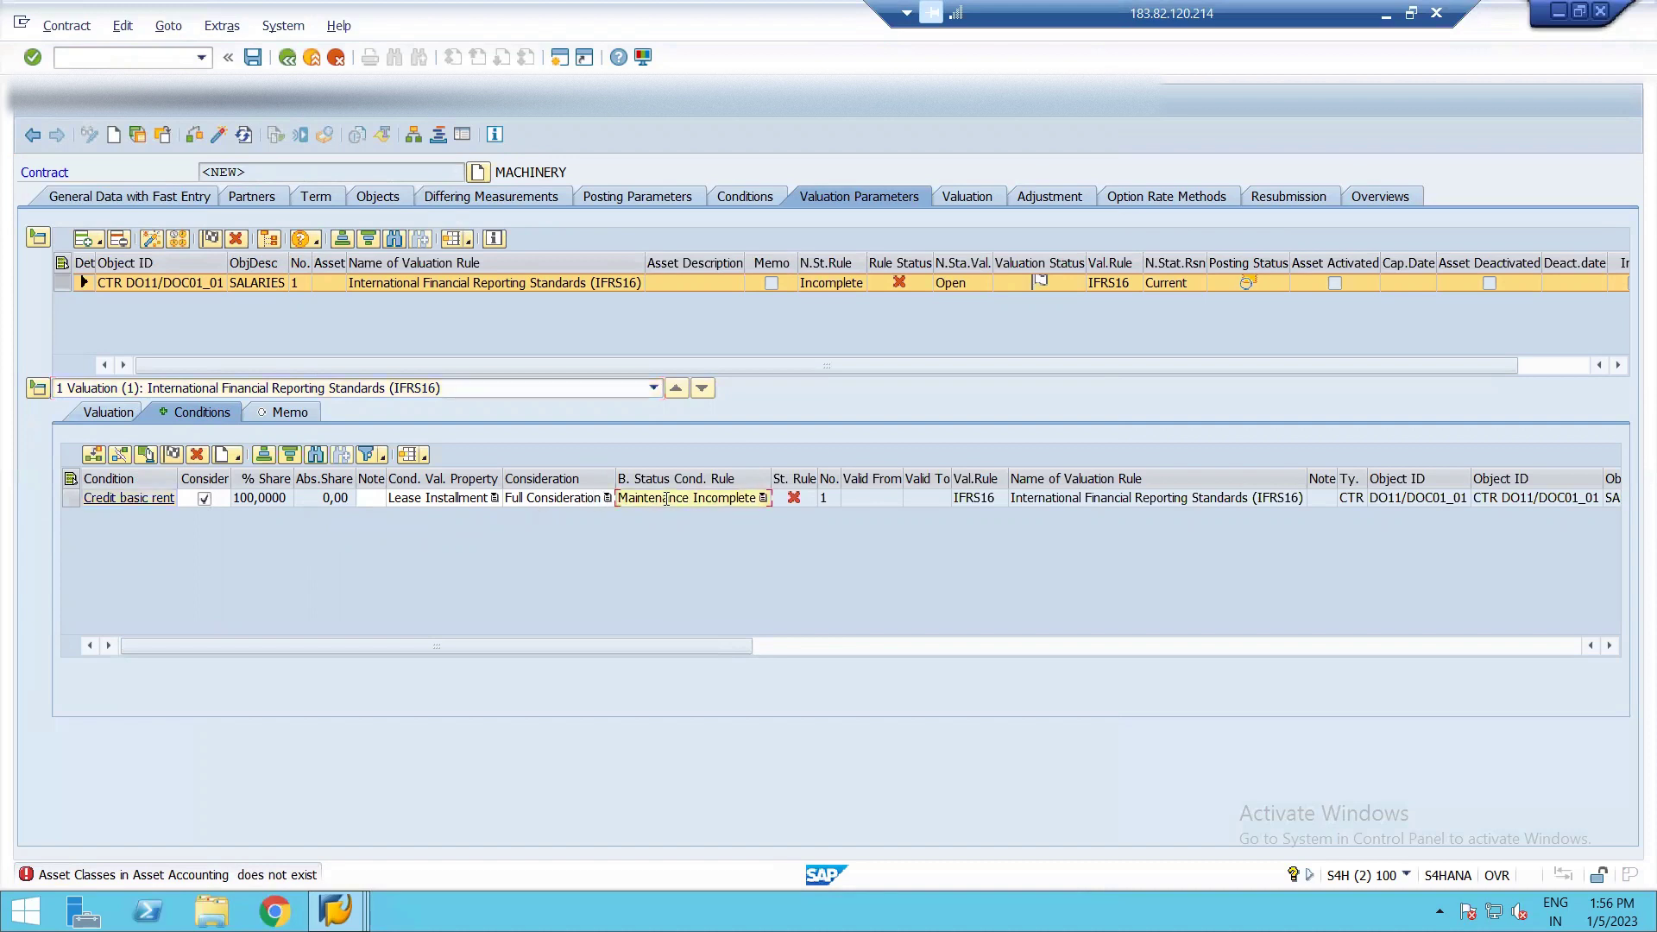
left_click(762, 497)
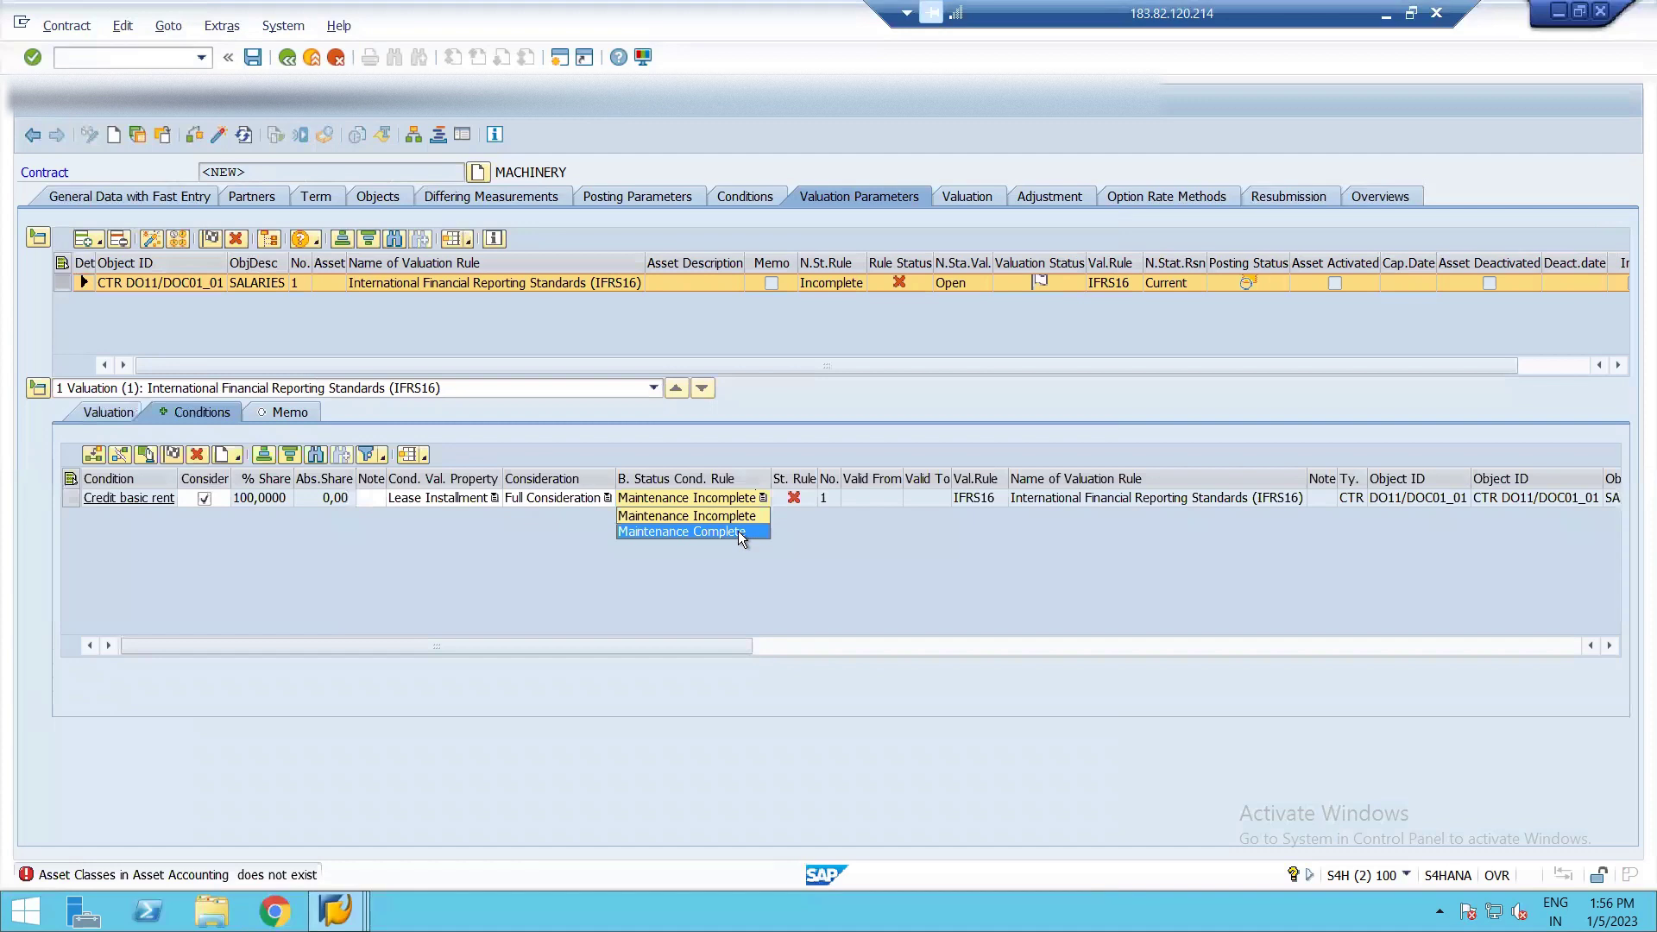
left_click(740, 532)
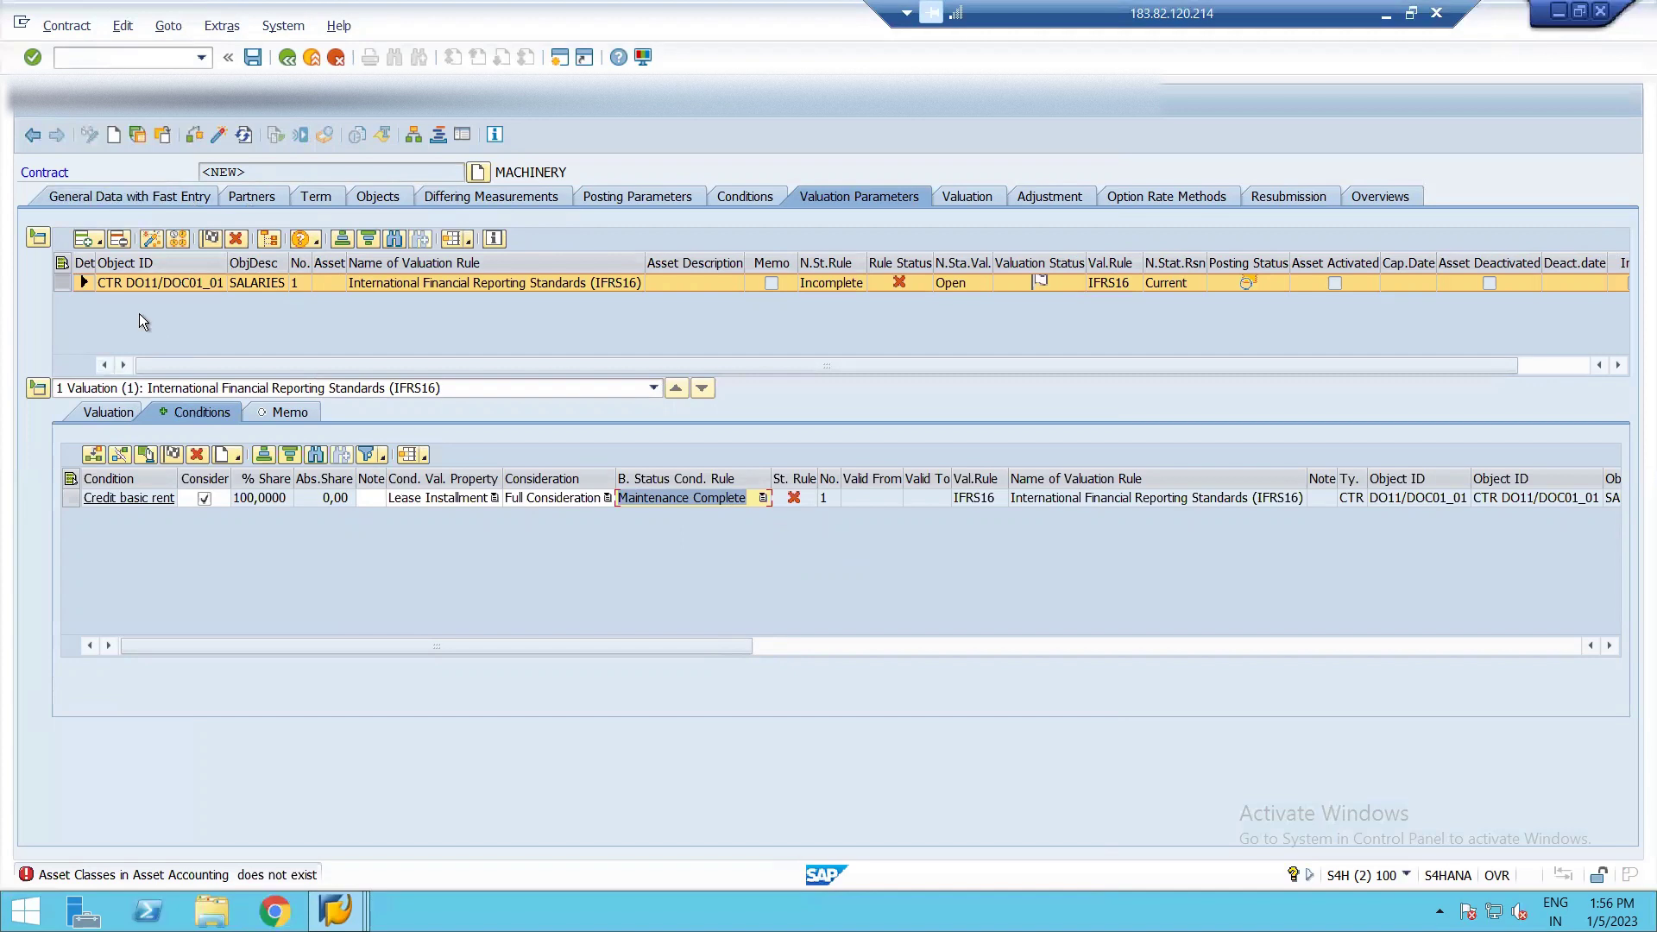
left_click(110, 412)
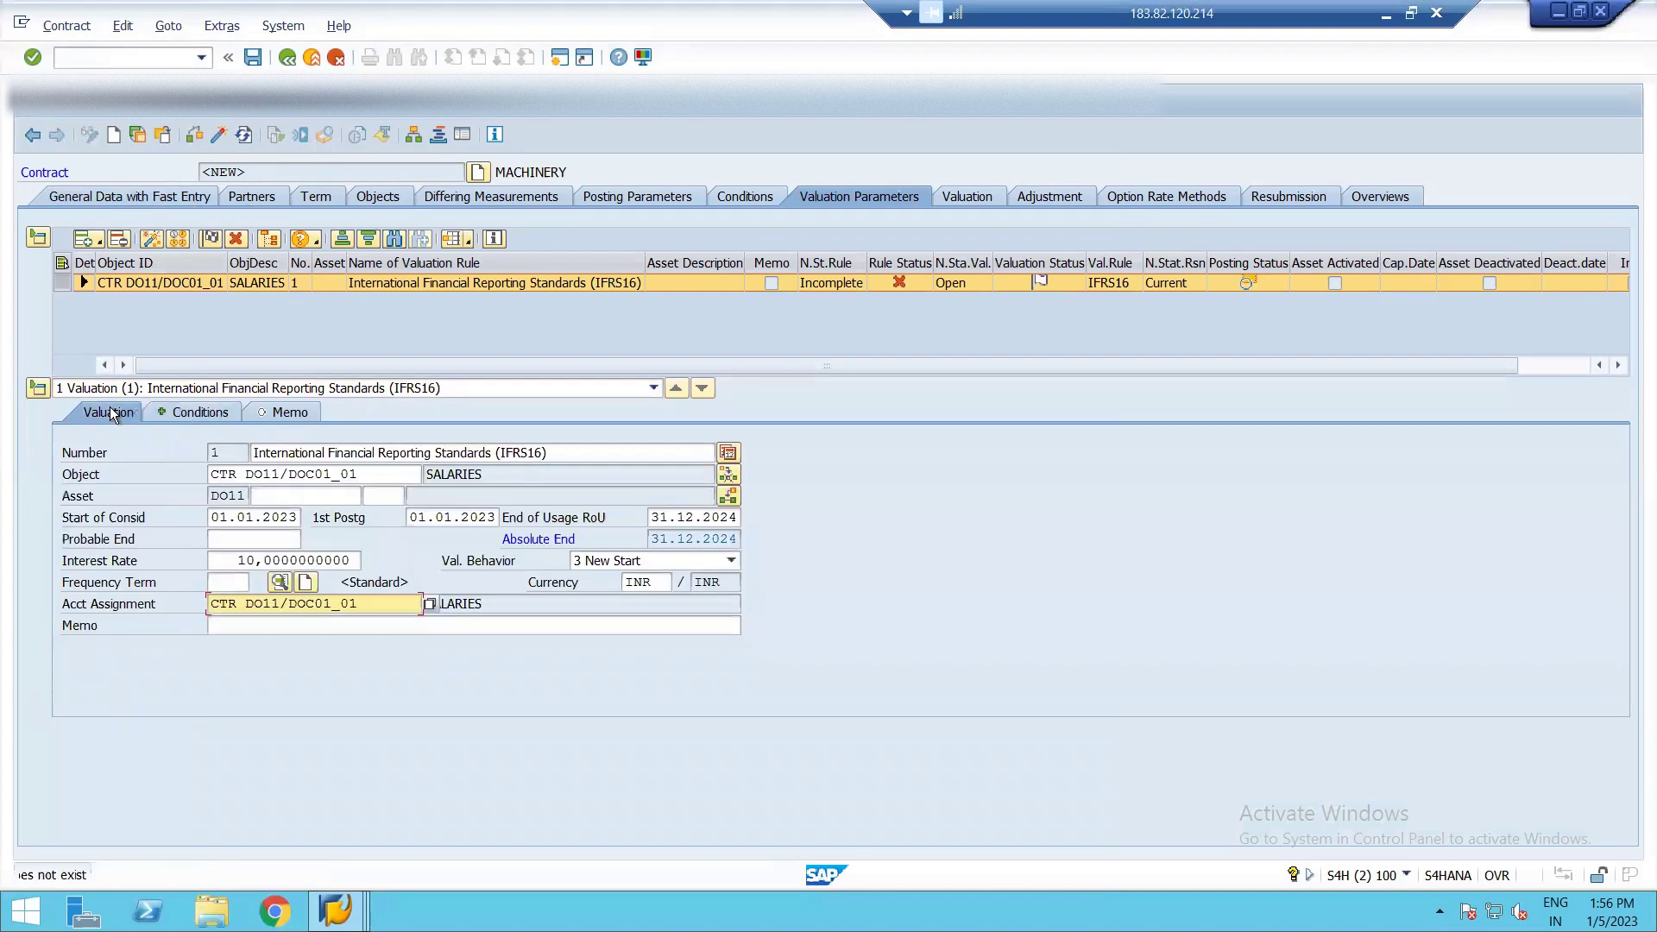
Step: Try assets MACHINE 3-A102 and then MACHINE 2-A102 for the valuation
left_click(293, 498)
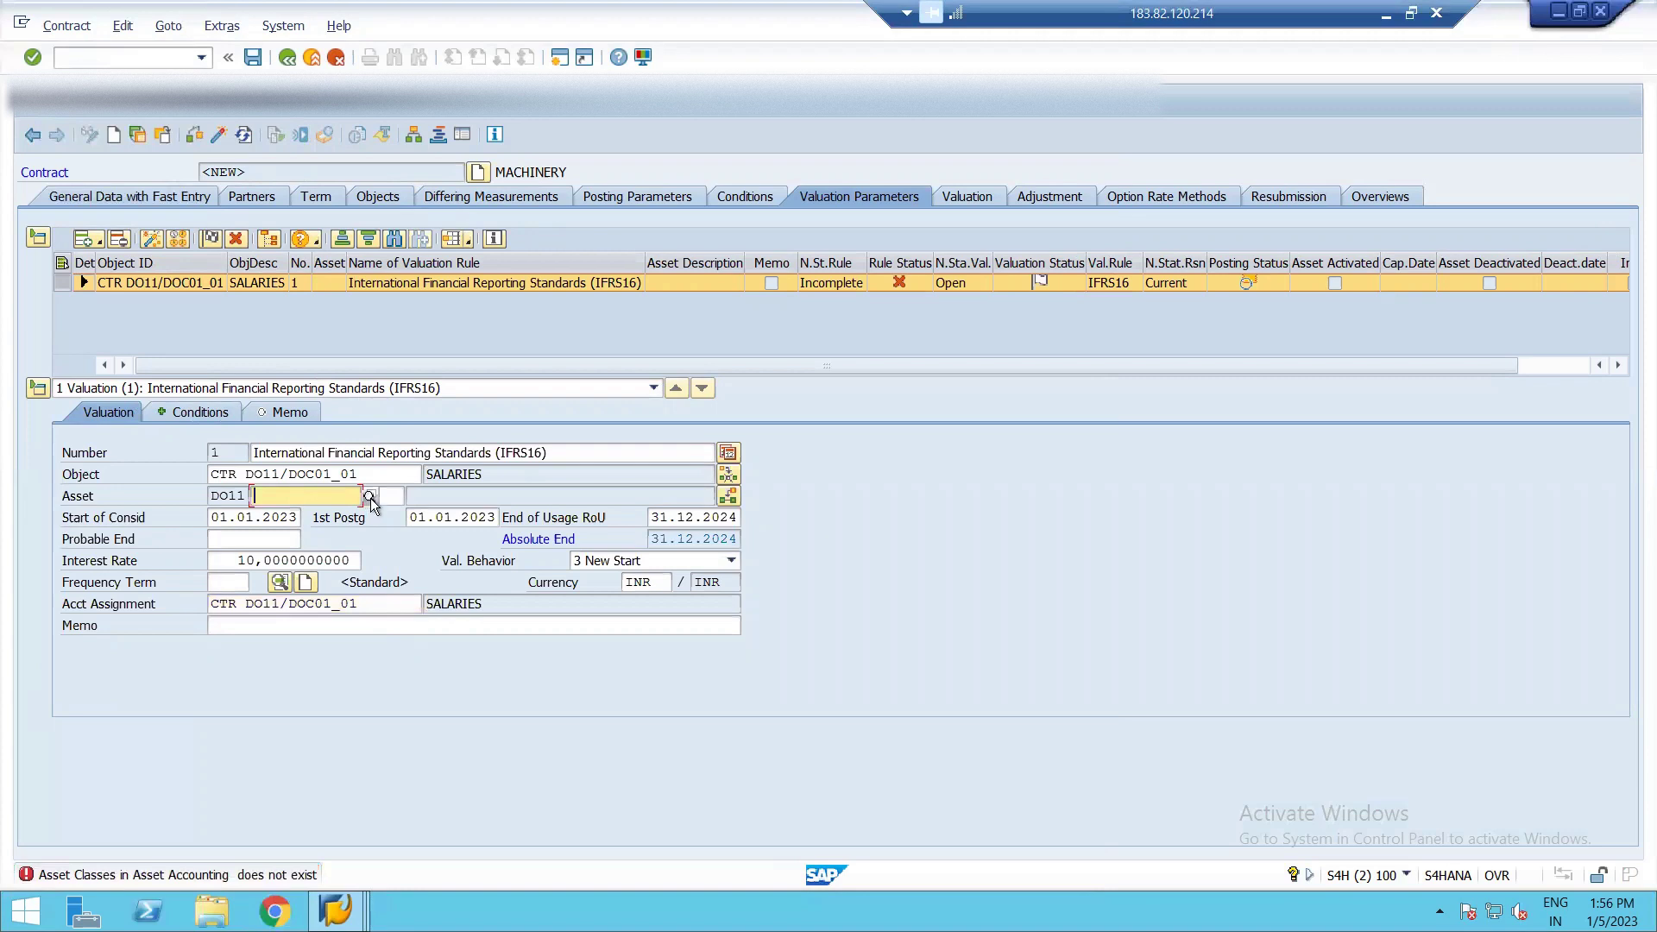
key("F4")
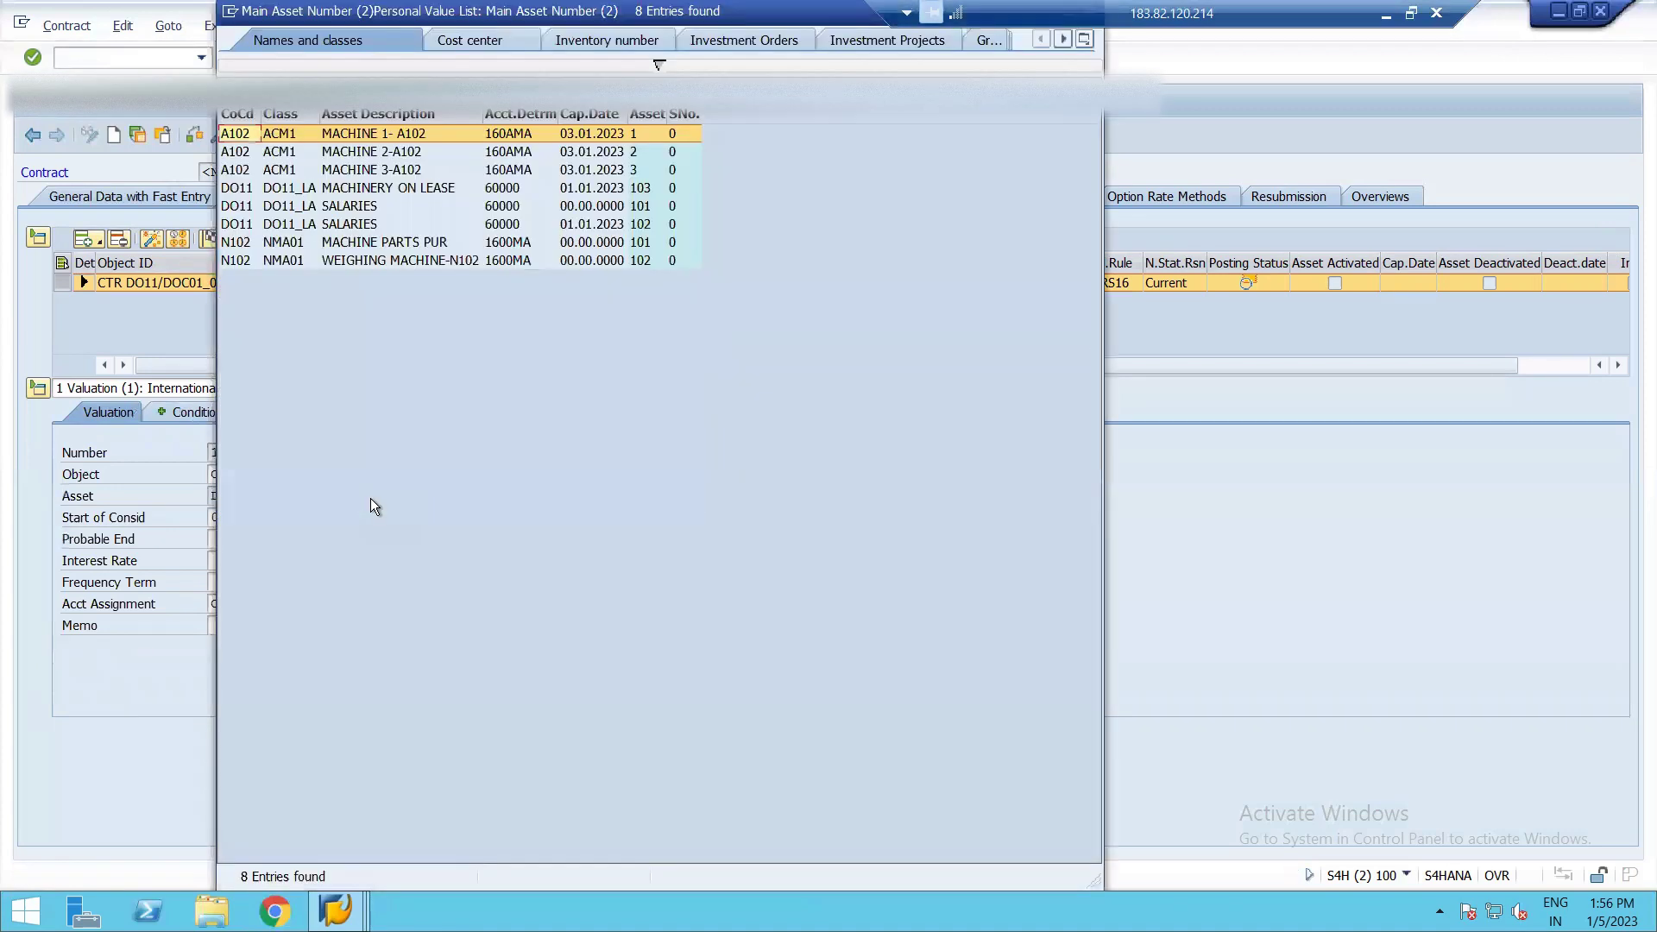
key("Down")
key("Down")
key("Return")
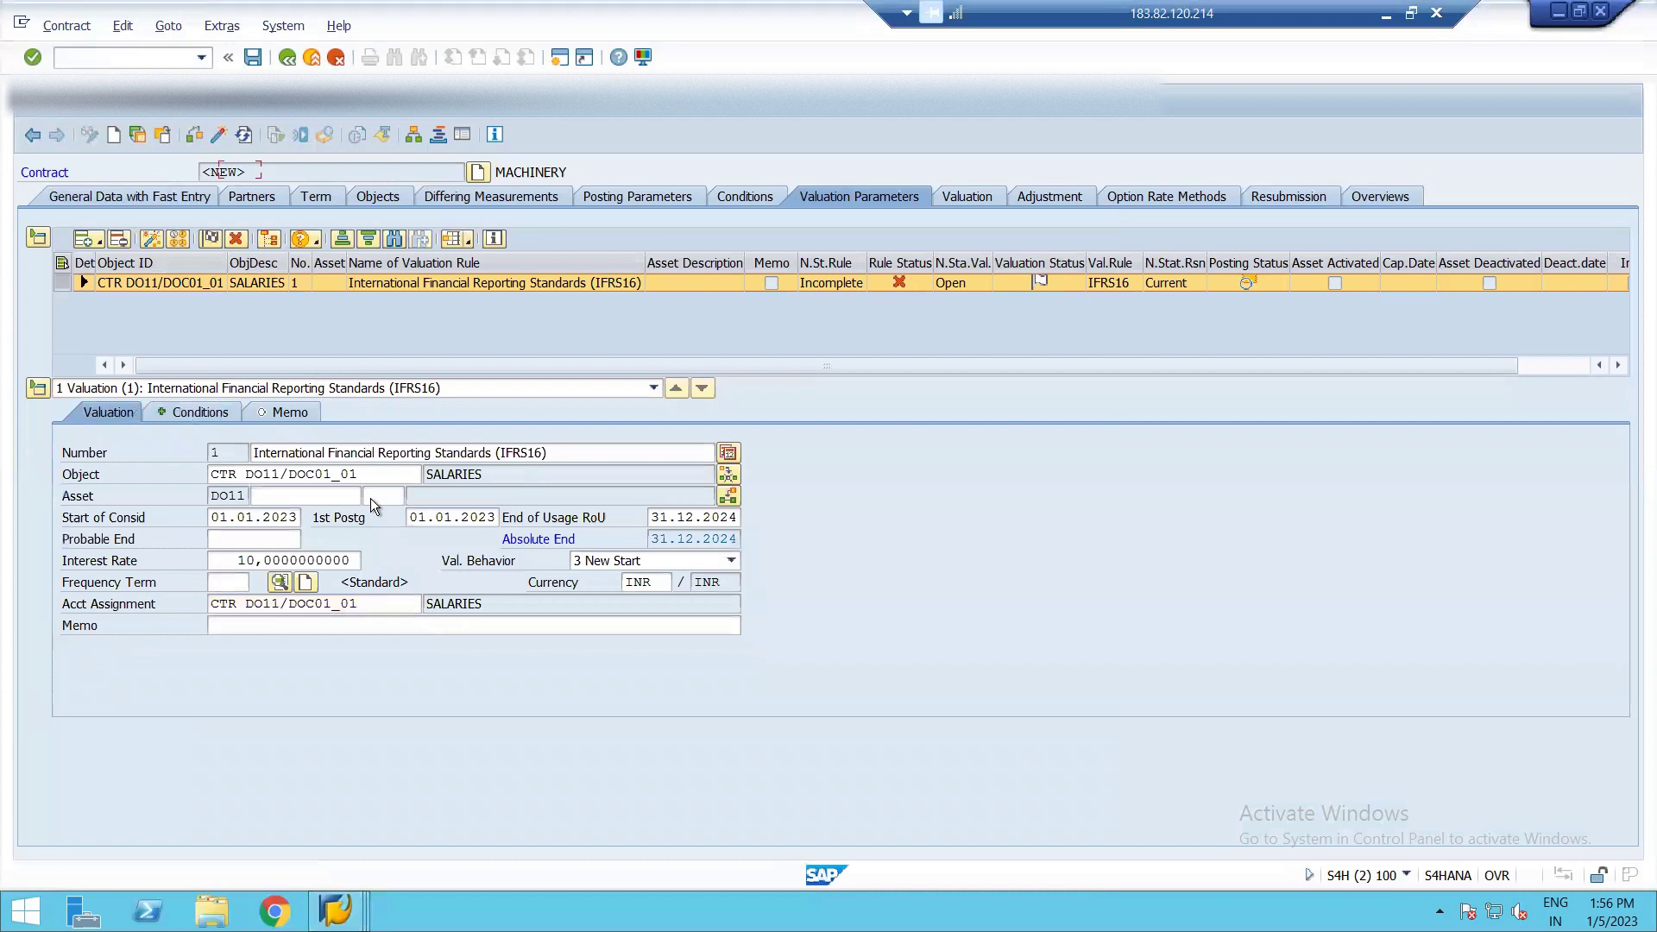
key("Return")
left_click(369, 499)
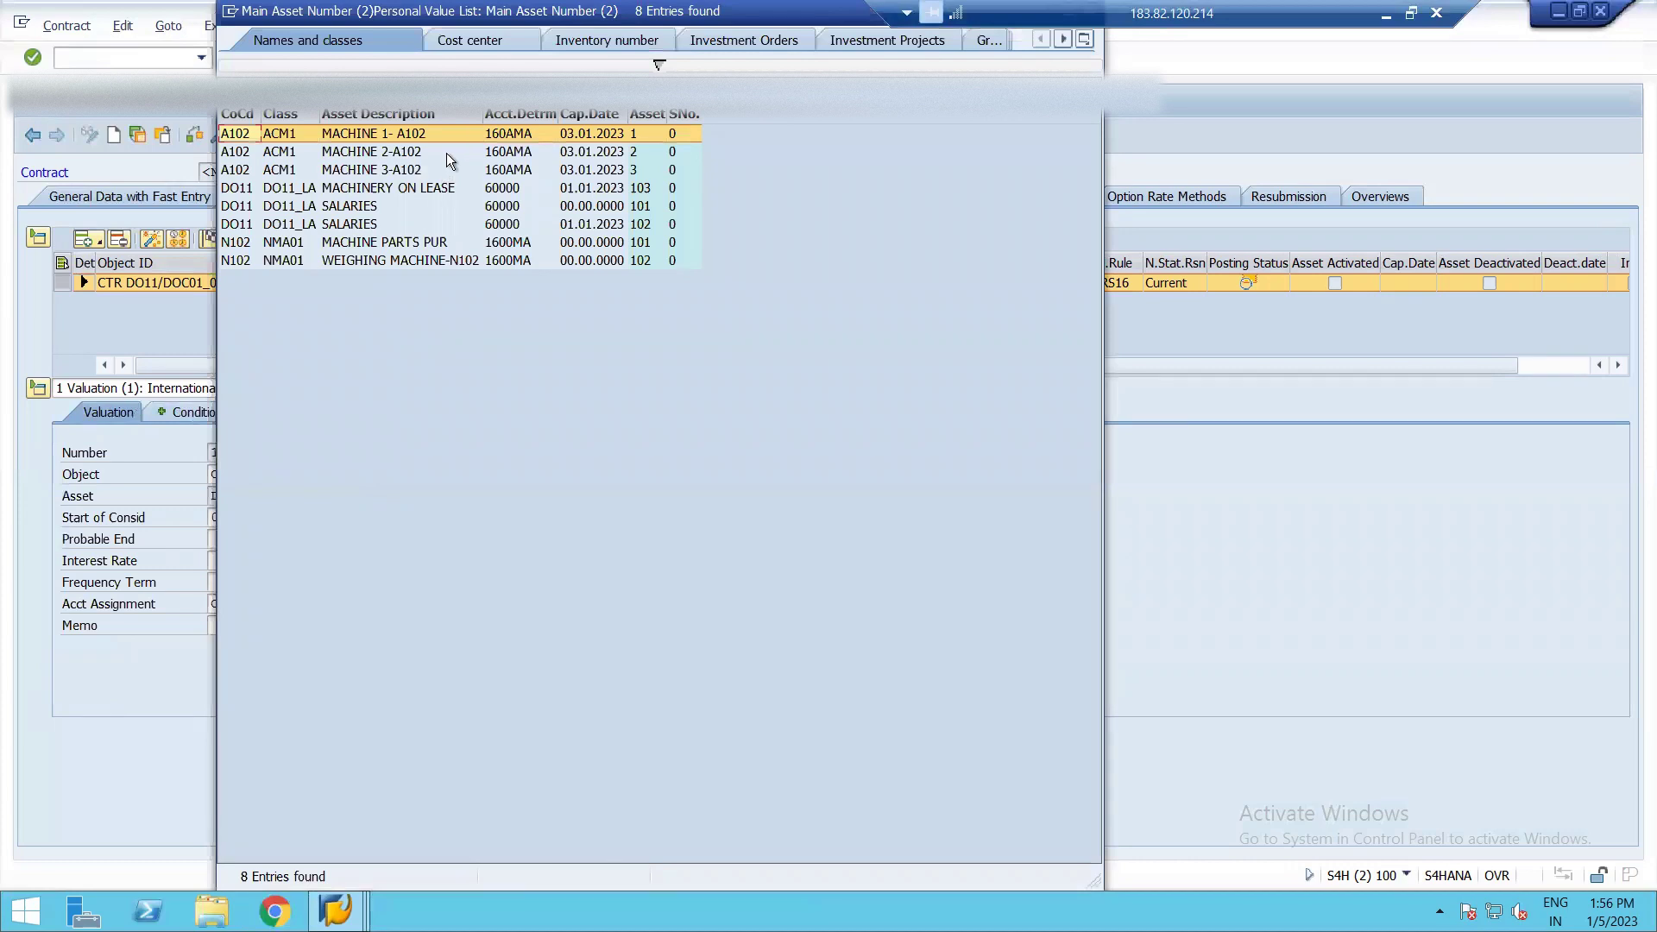
double_click(447, 153)
key("Return")
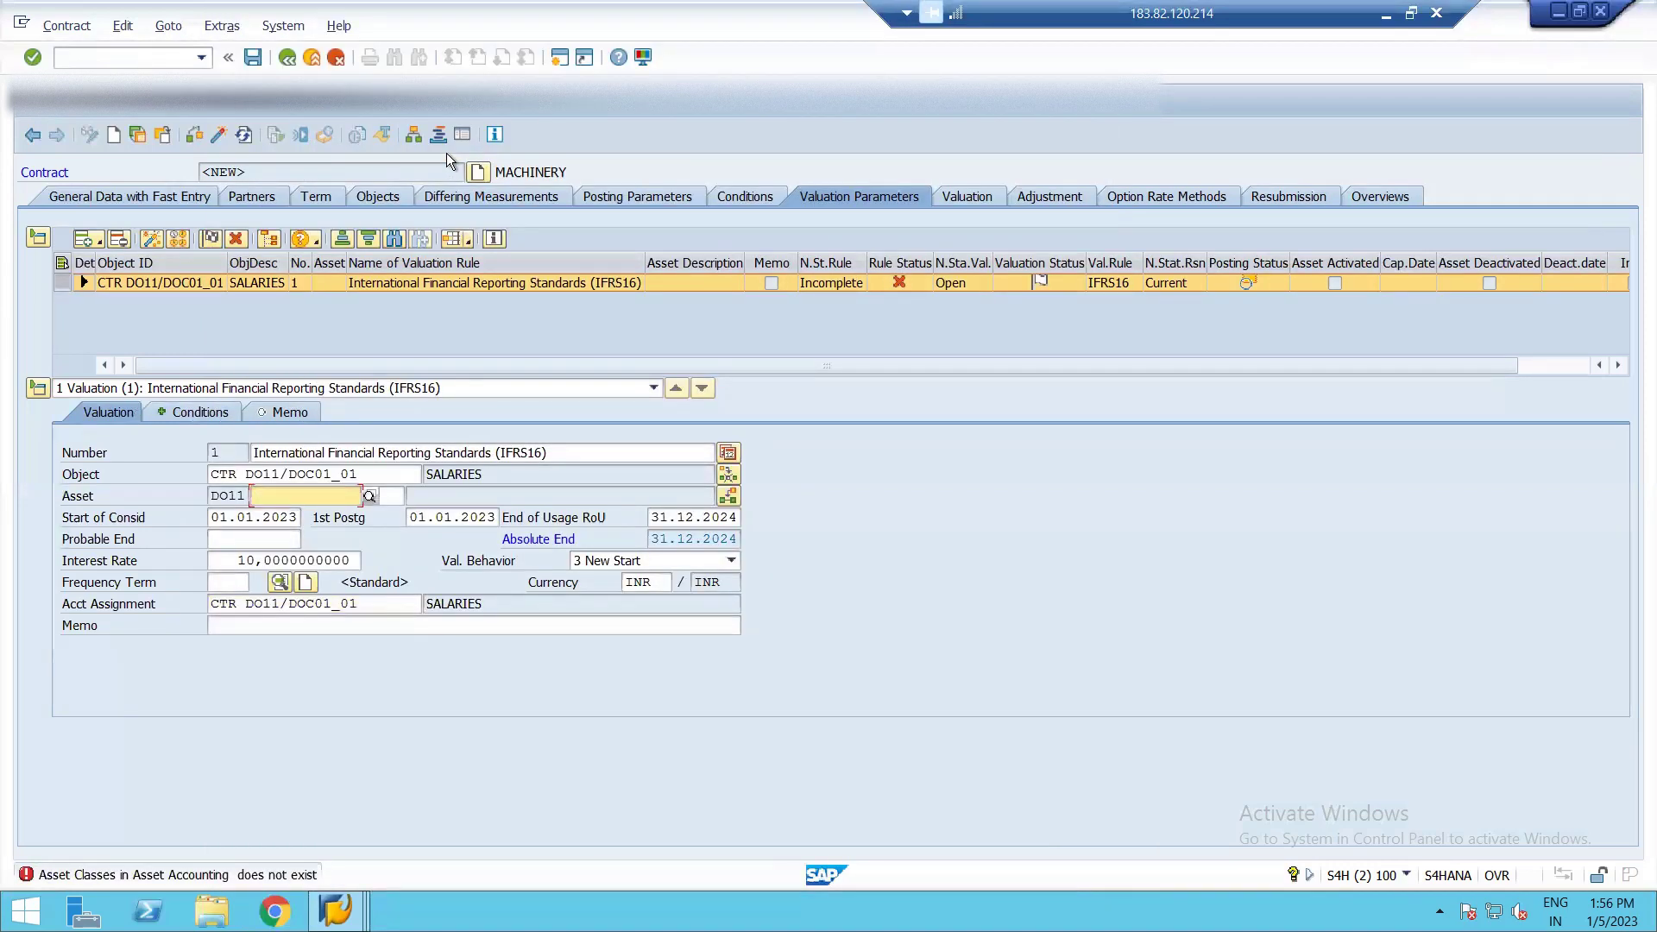
Step: Choose SALARIES asset 102 from the asset list
left_click(369, 497)
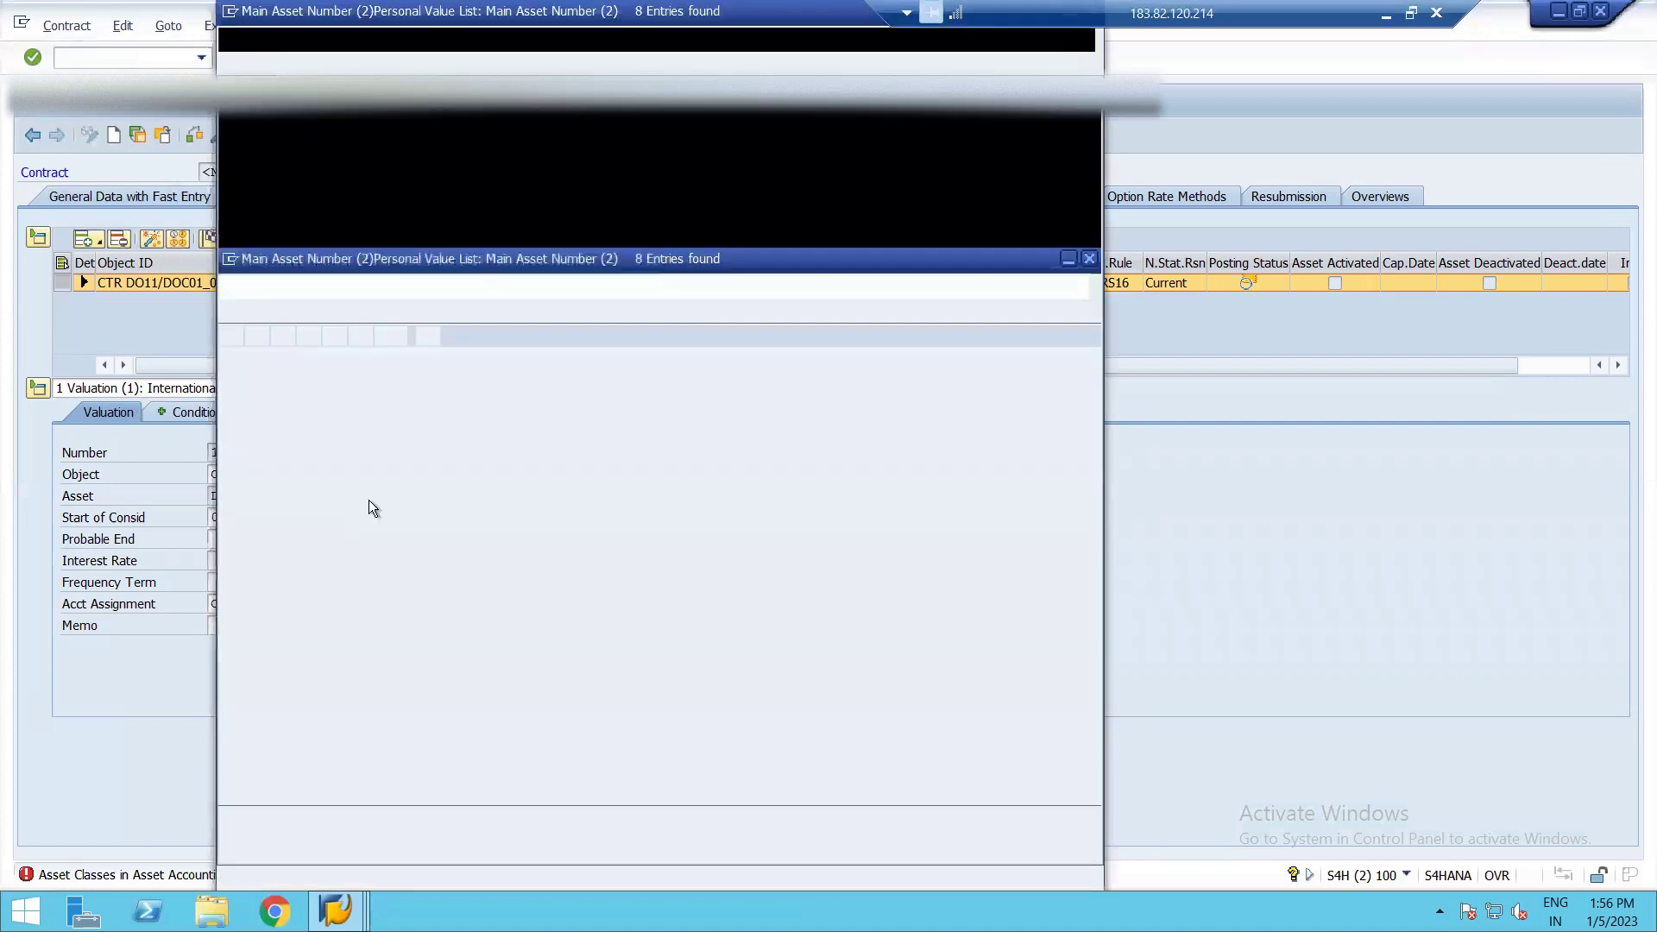
key("Down")
key("Down")
key("Down")
key("Down")
key("Down")
key("Down")
key("Up")
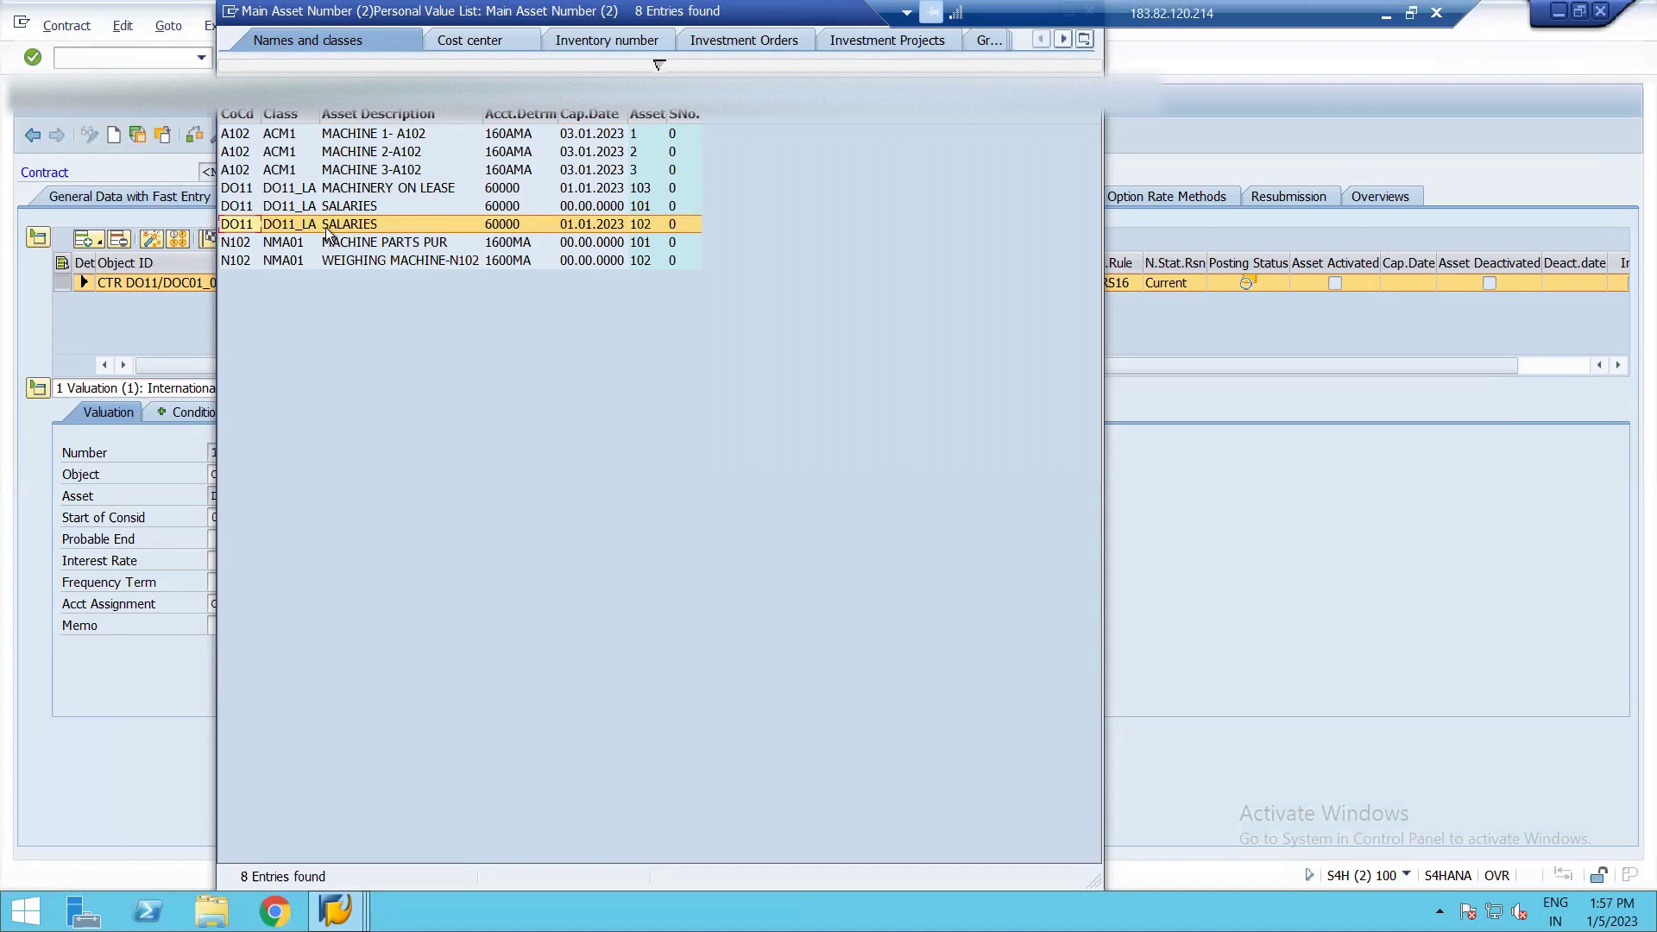
double_click(325, 227)
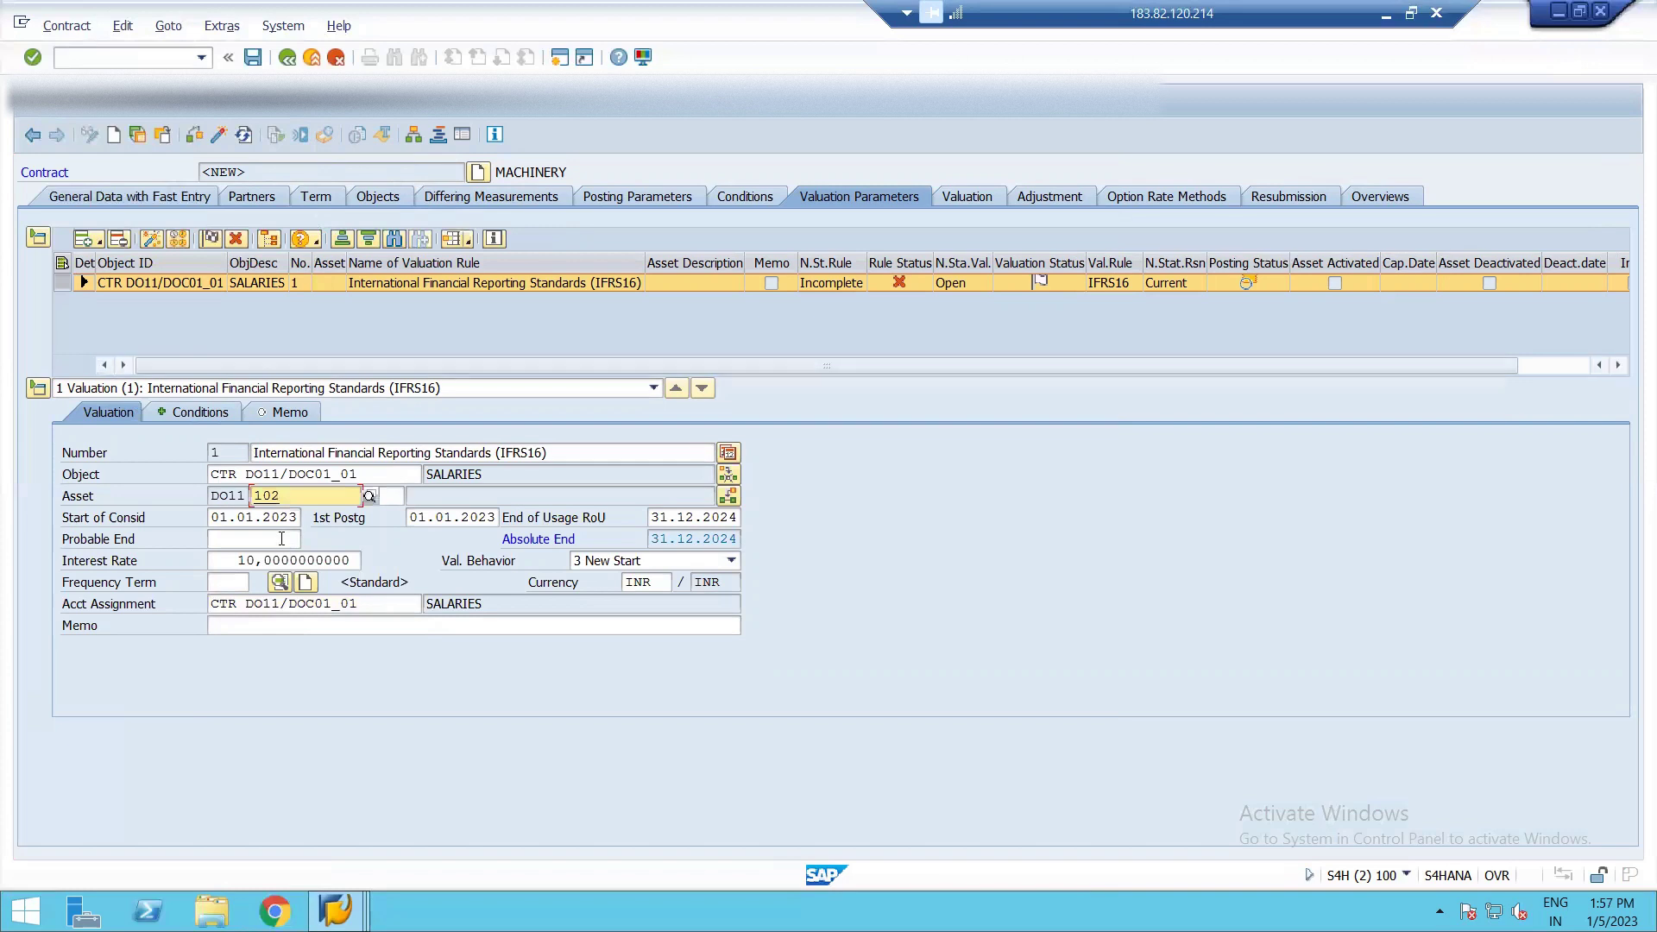
Step: Check the valuation rule's conditions, maintenance status, memo and details form
left_click(179, 412)
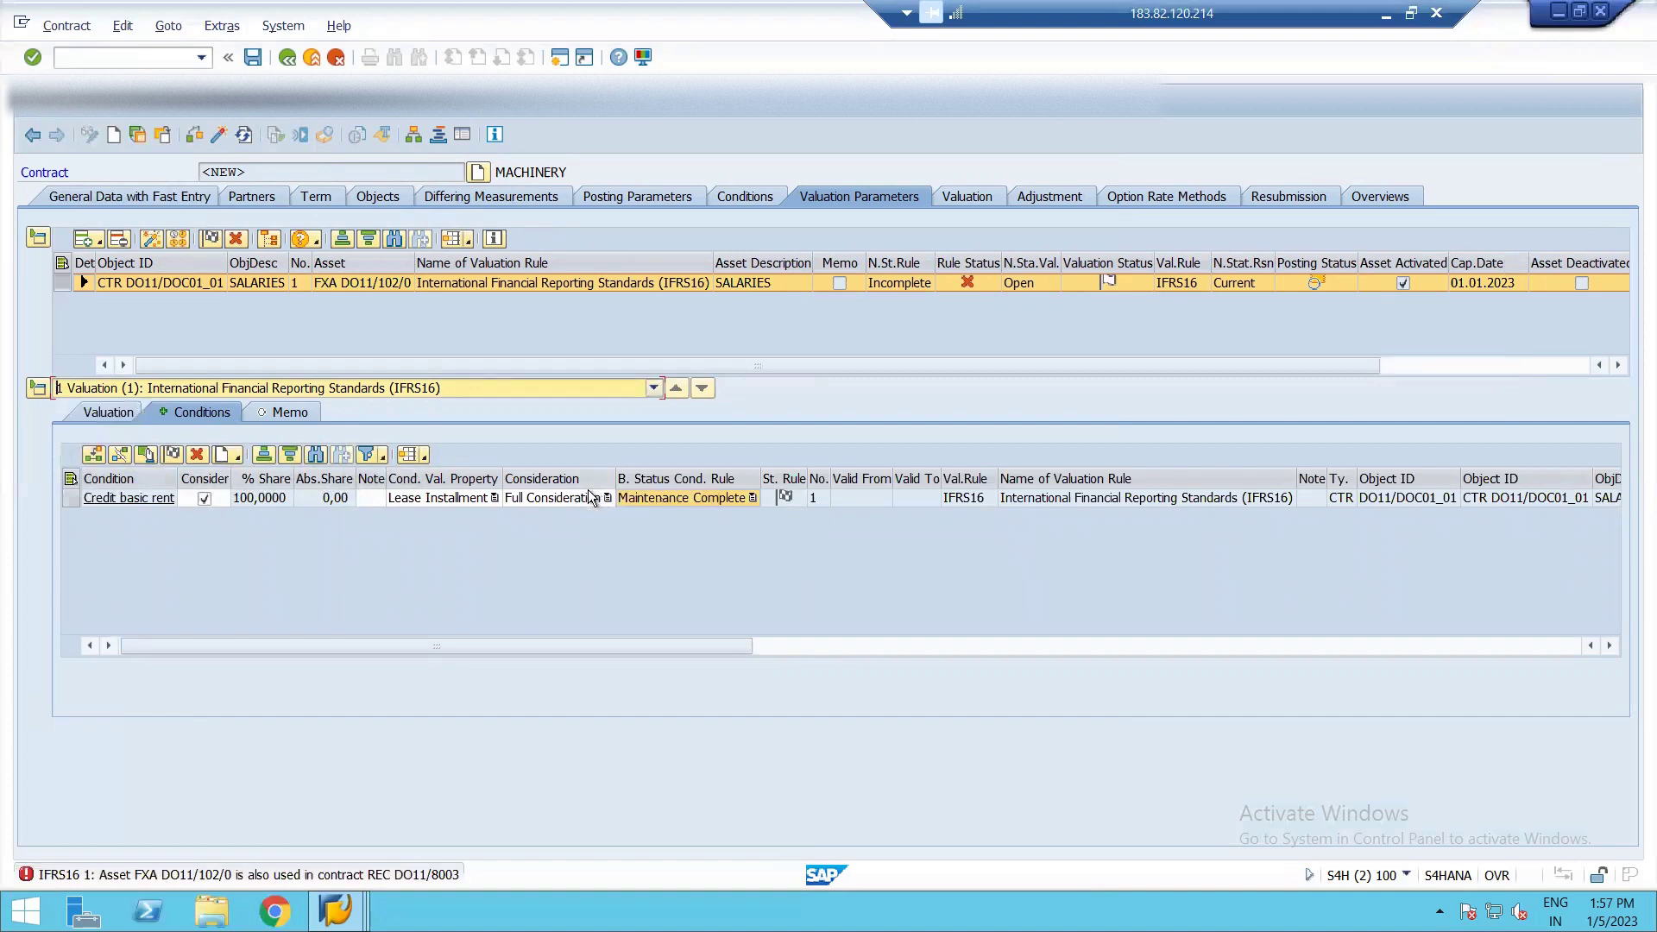
left_click(708, 498)
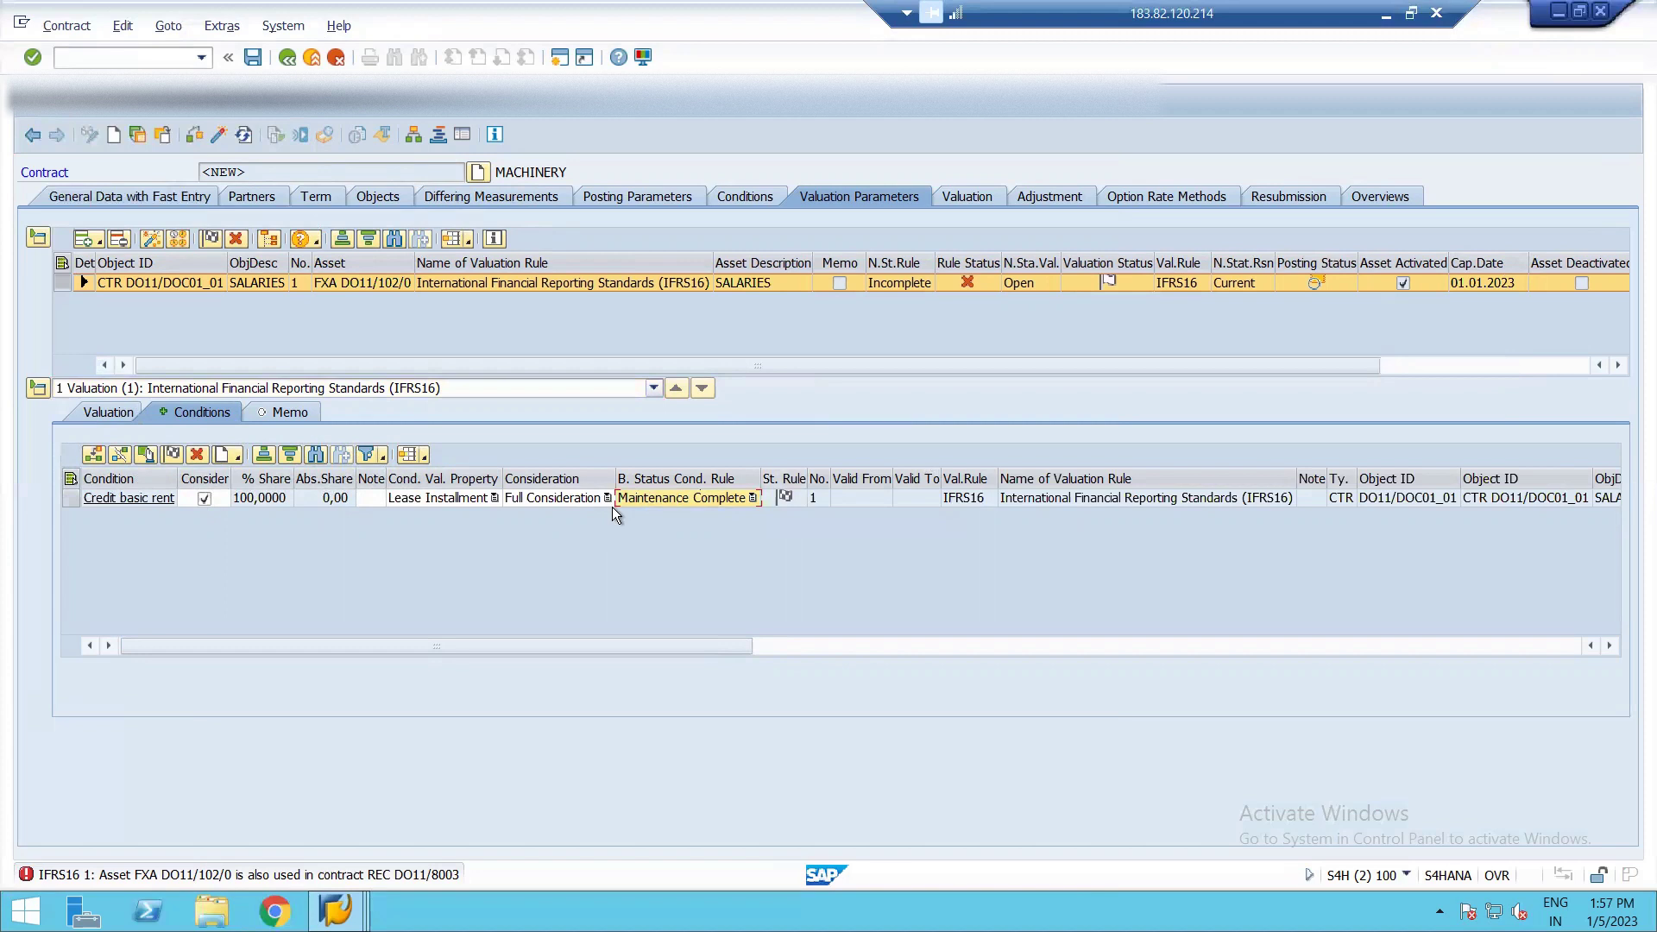
left_click(278, 418)
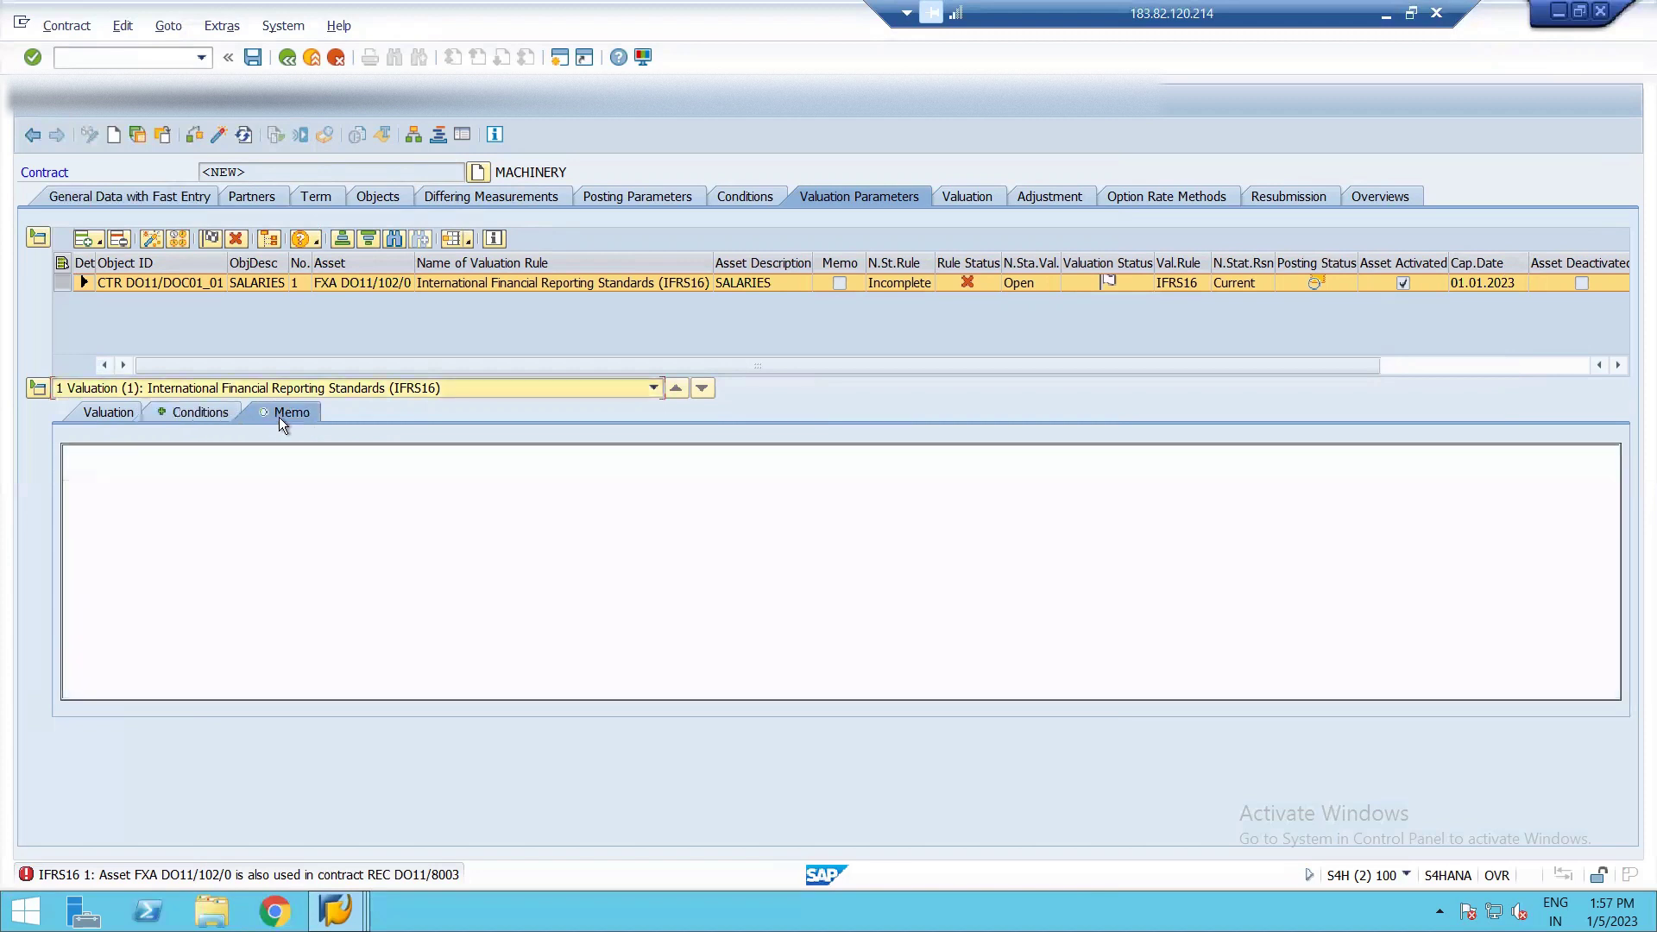
left_click(109, 416)
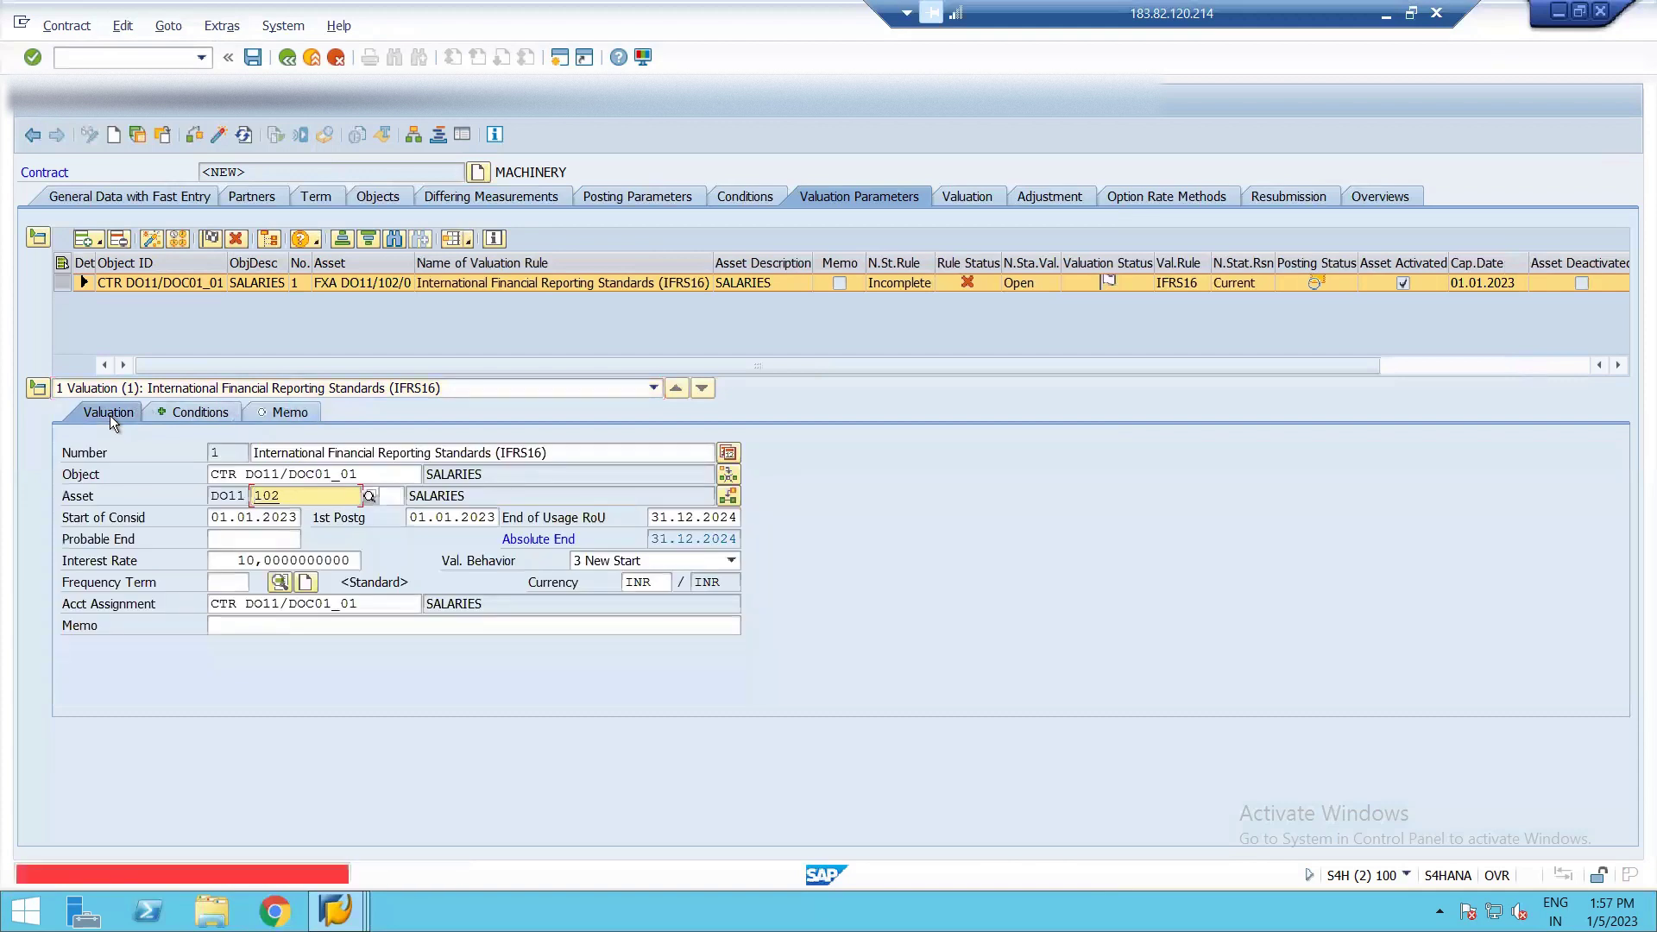
Step: Choose asset 103, MACHINERY ON LEASE, and show the rule's conditions
left_click(369, 496)
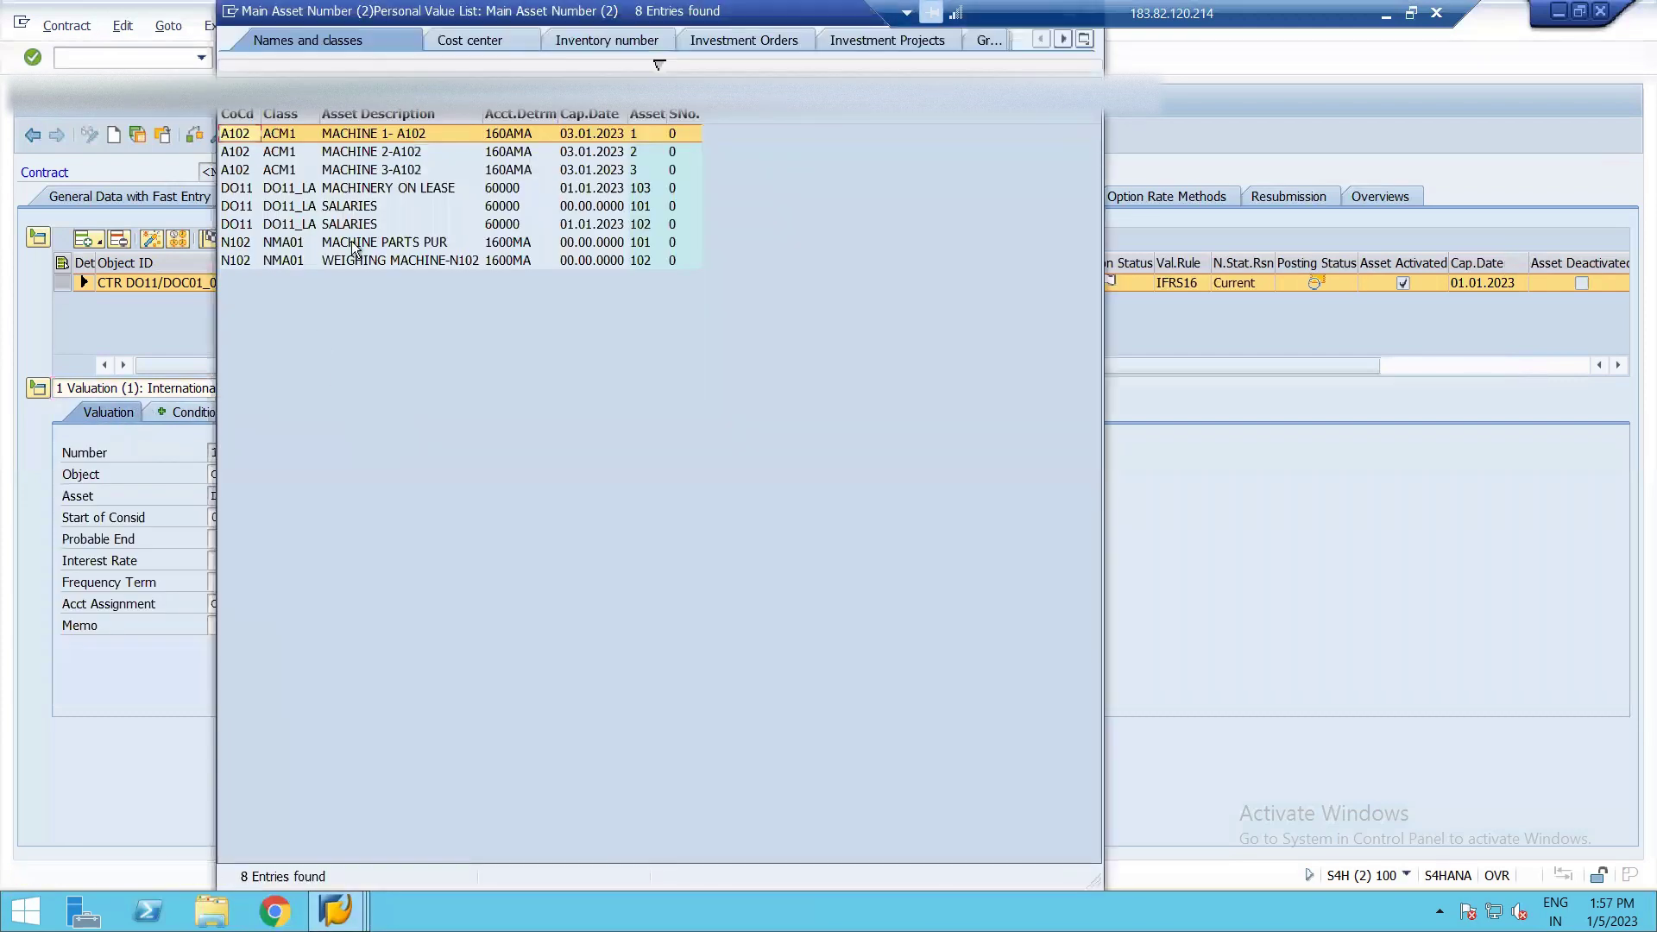
double_click(364, 193)
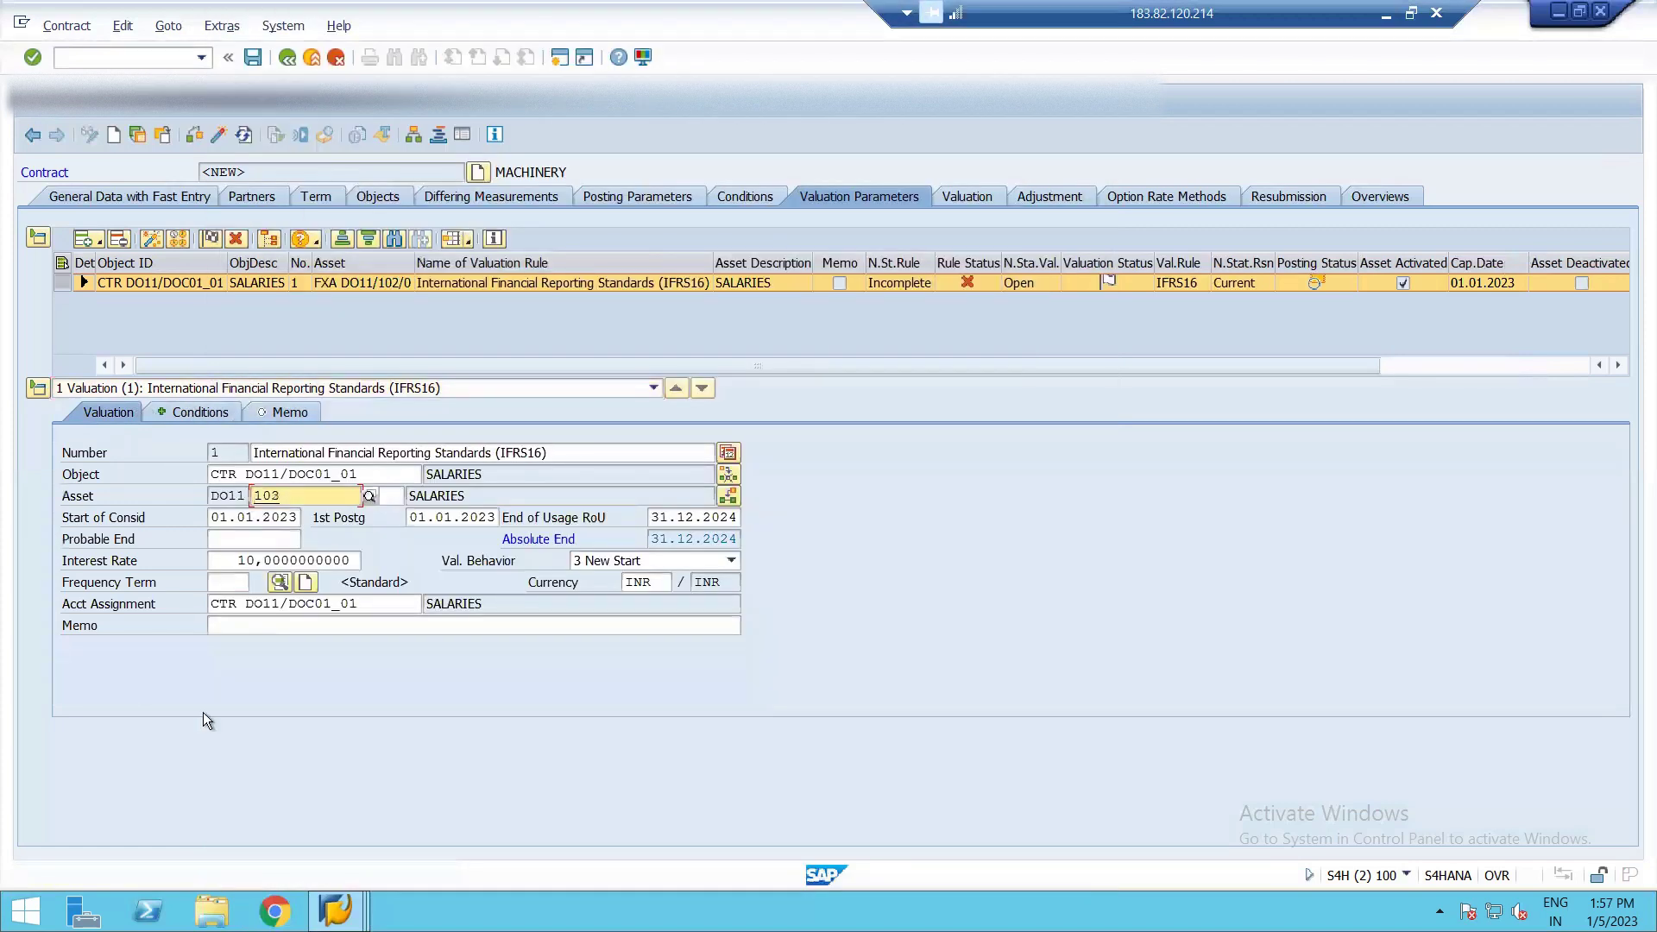
left_click(201, 412)
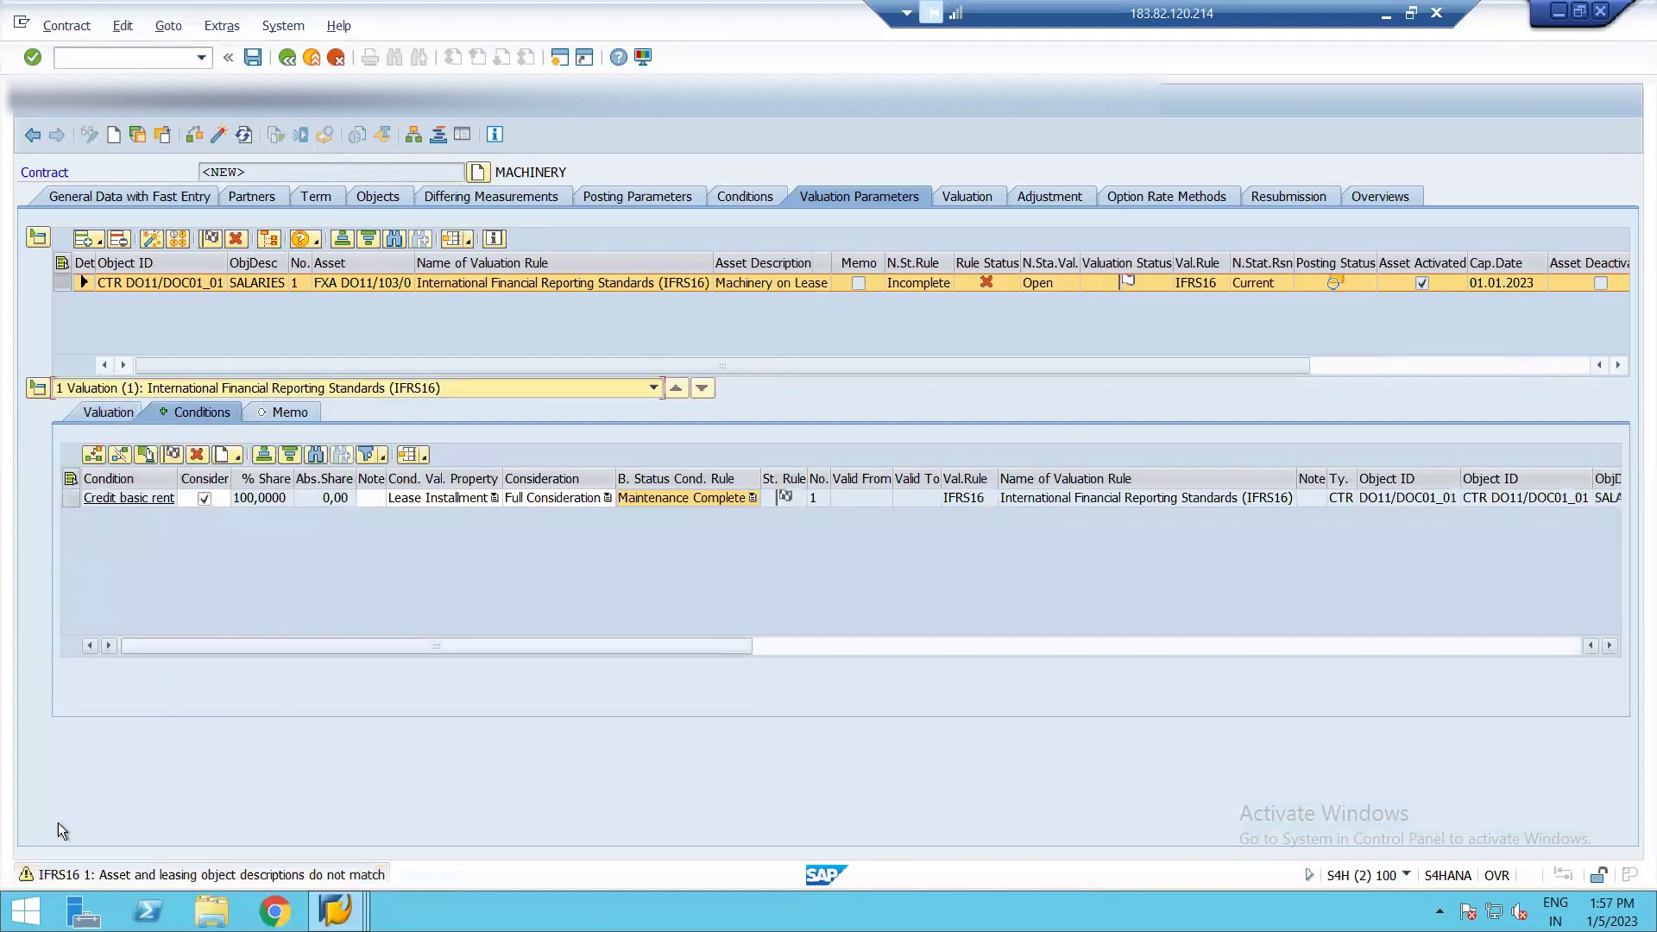
Step: Mark the IFRS16 rule Complete and view the Initial Valuation, New Start overview
left_click(944, 200)
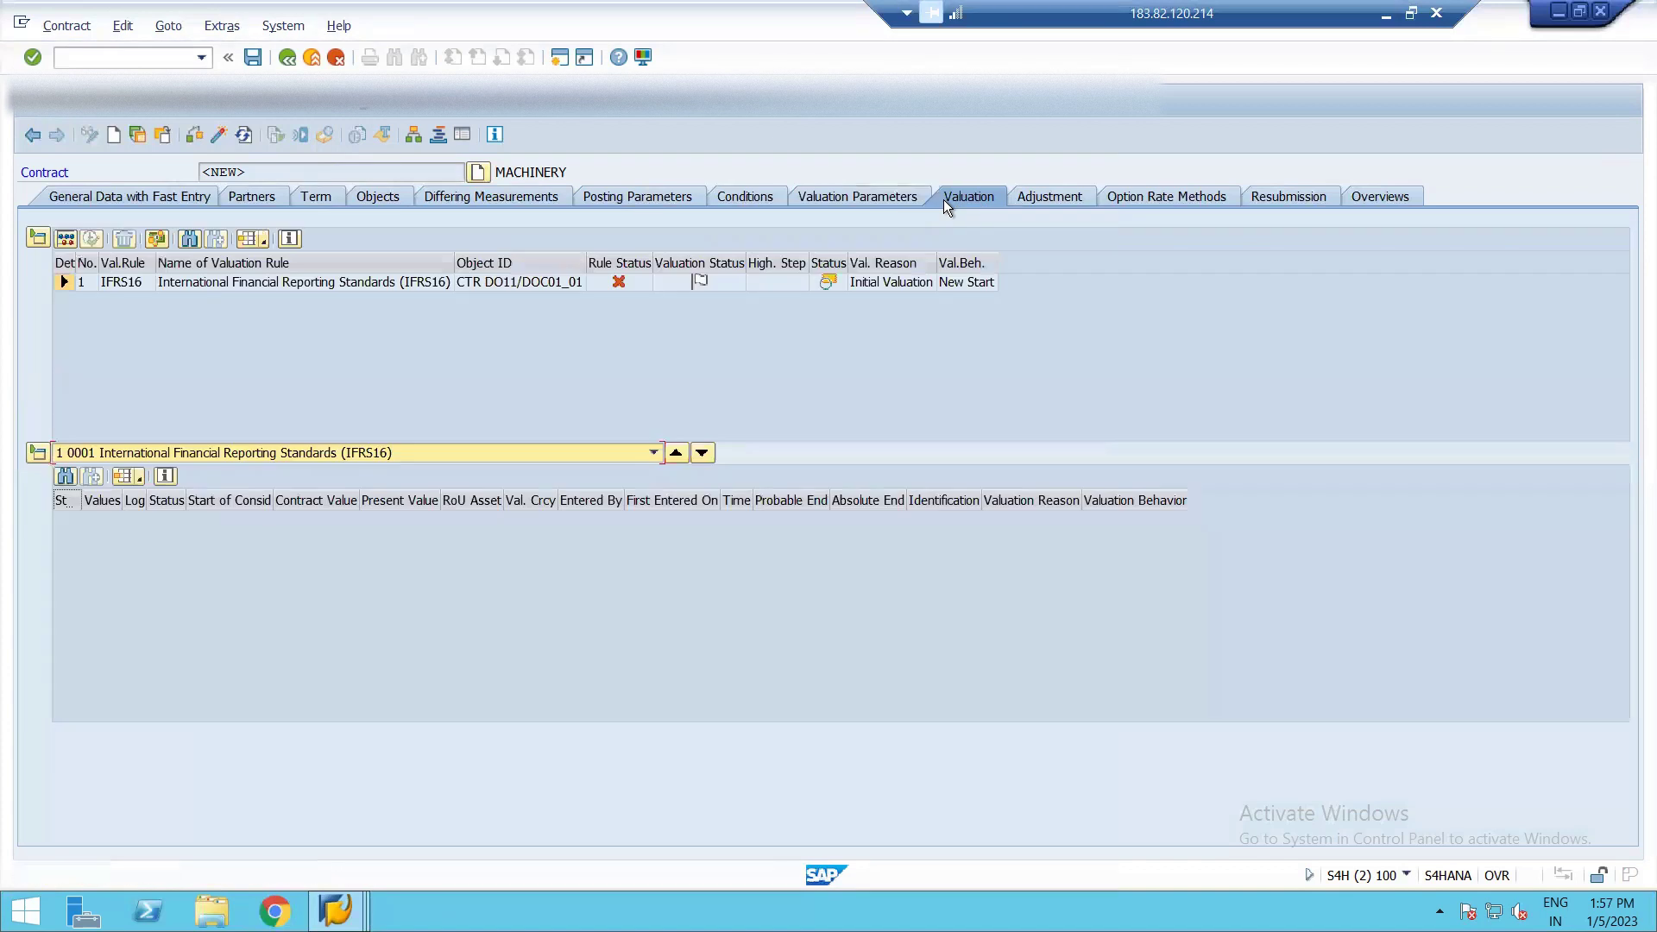
left_click(883, 190)
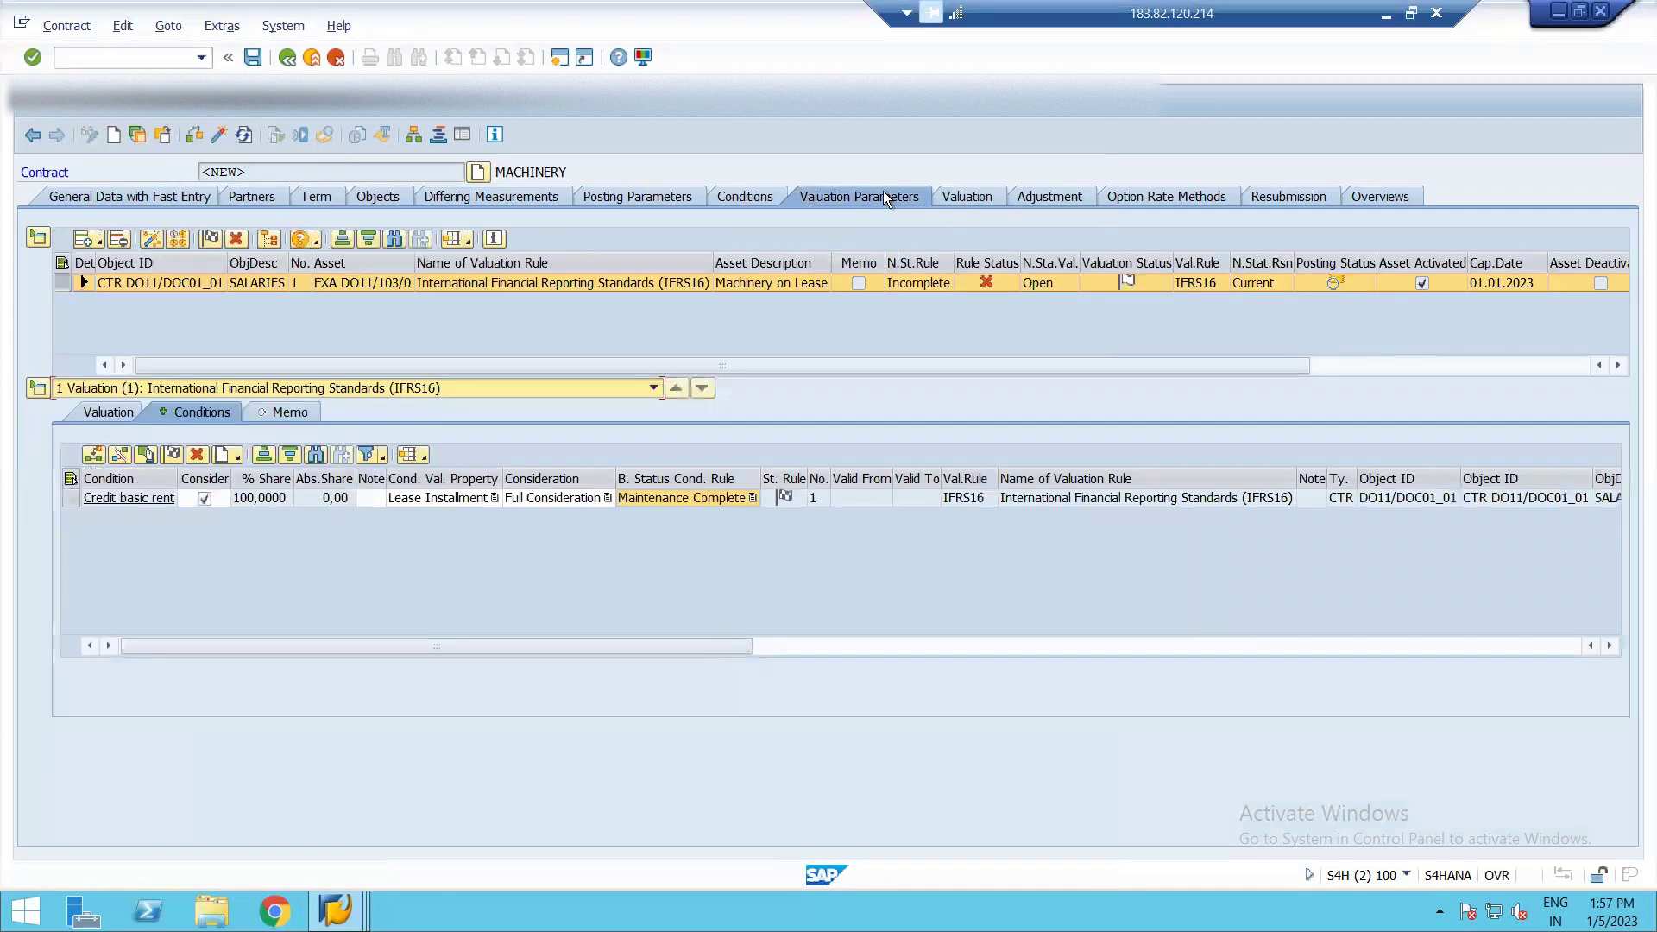
left_click(210, 241)
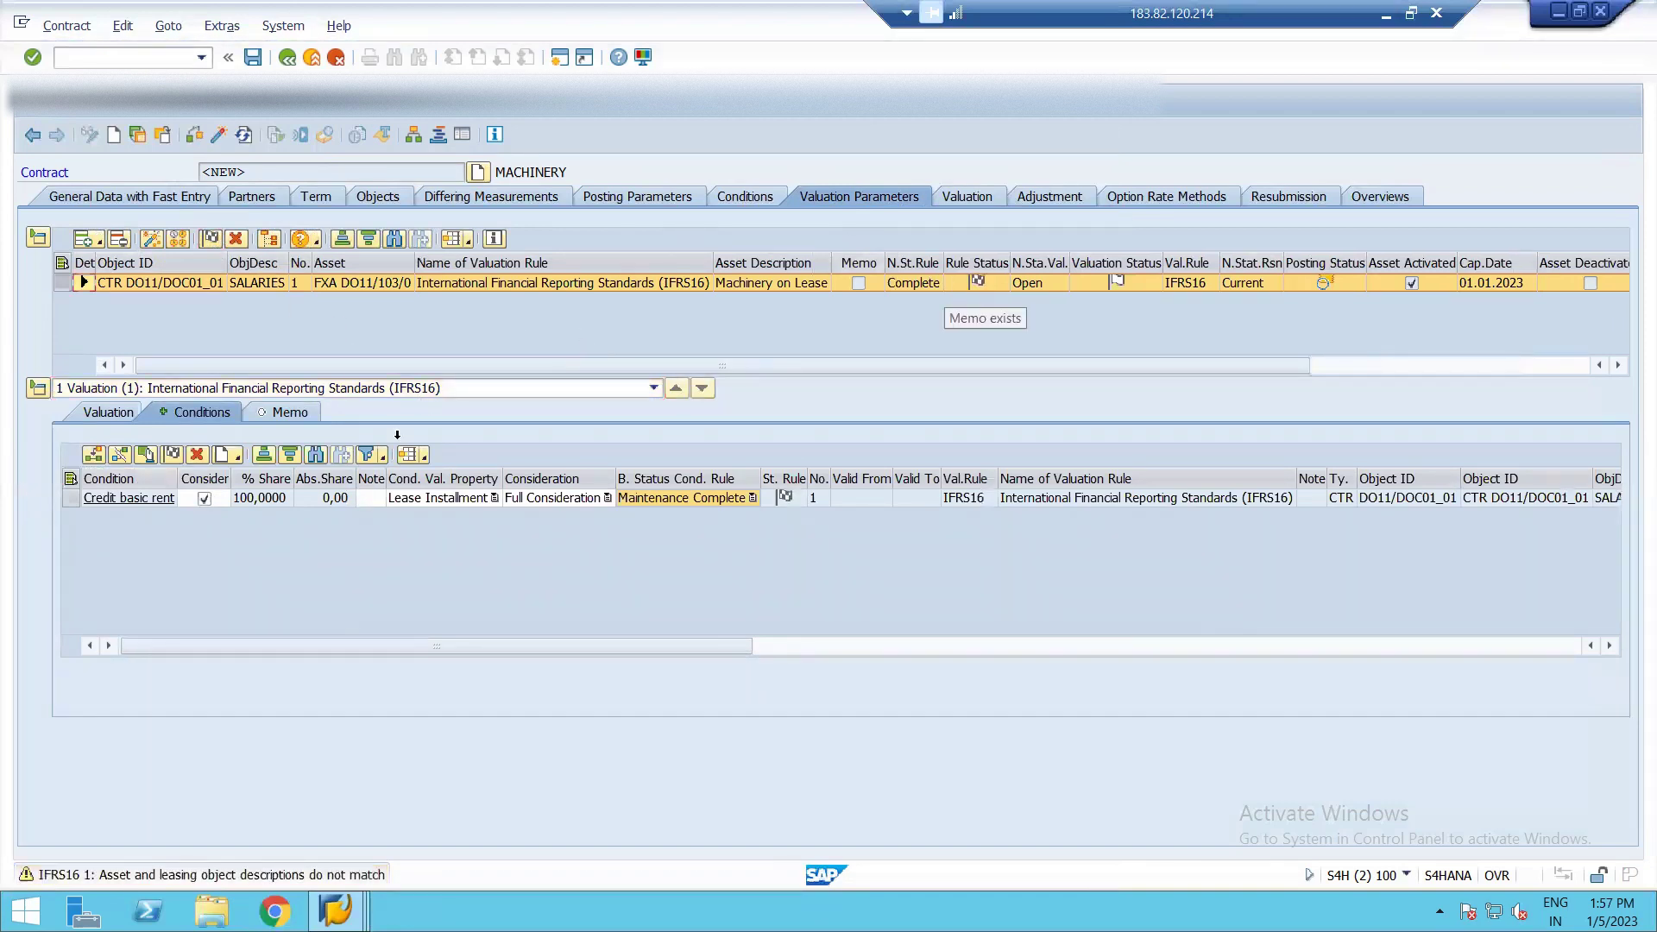
left_click(980, 196)
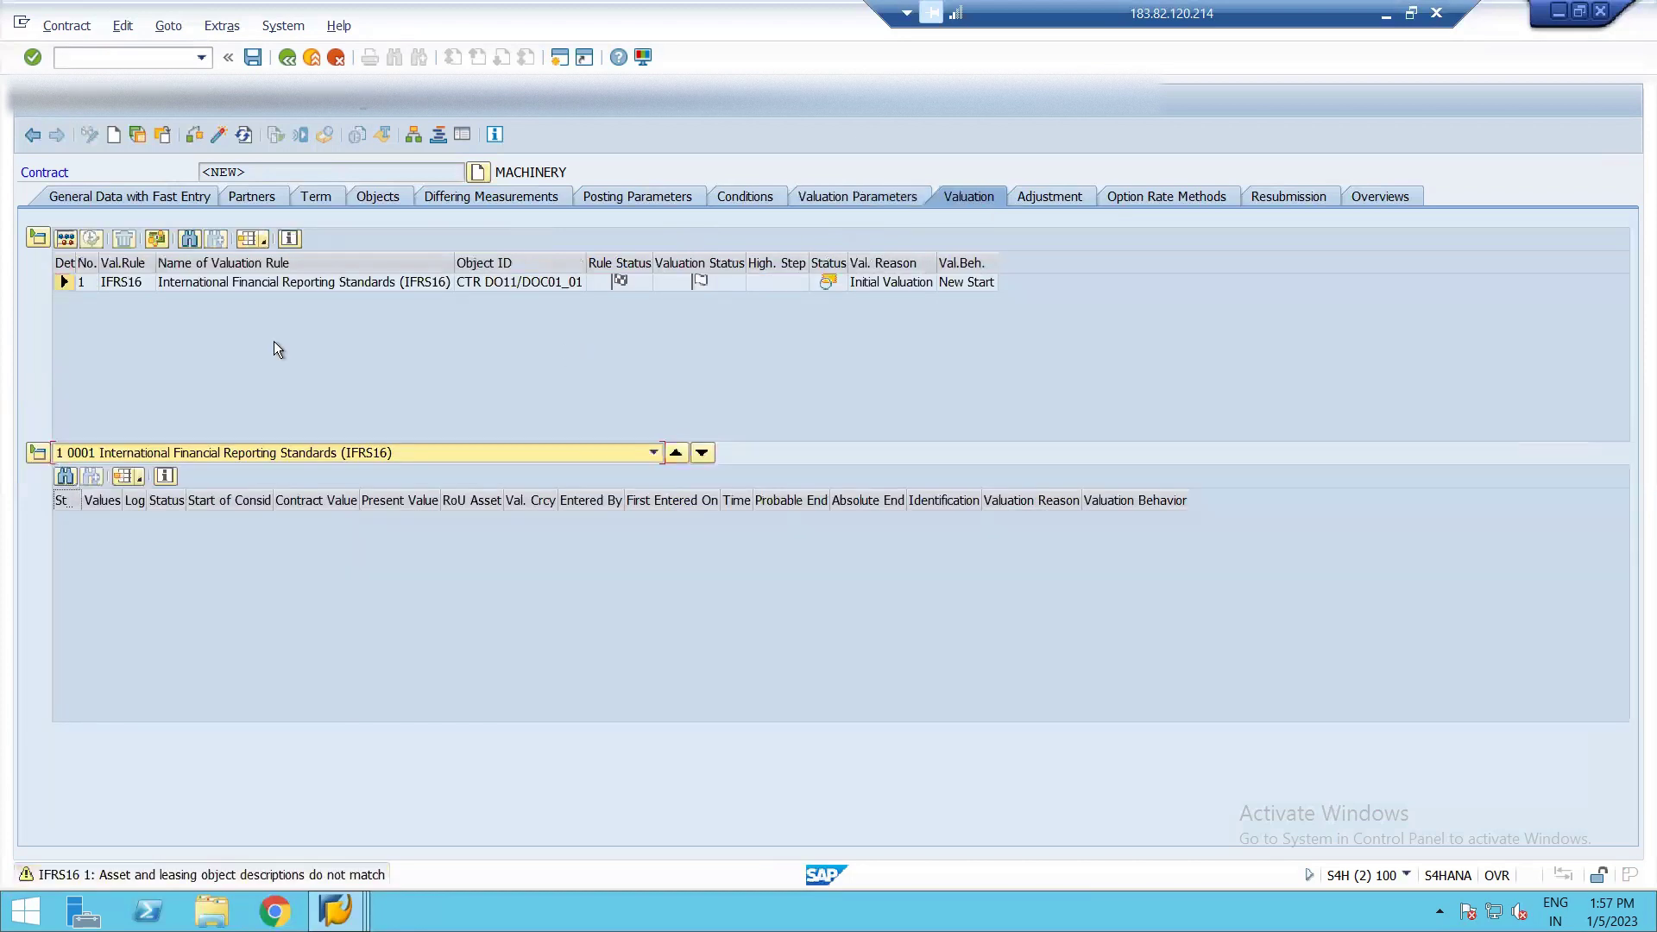
Step: Simulate the IFRS16 valuation and browse its depreciation, clearing and interest results
left_click(68, 240)
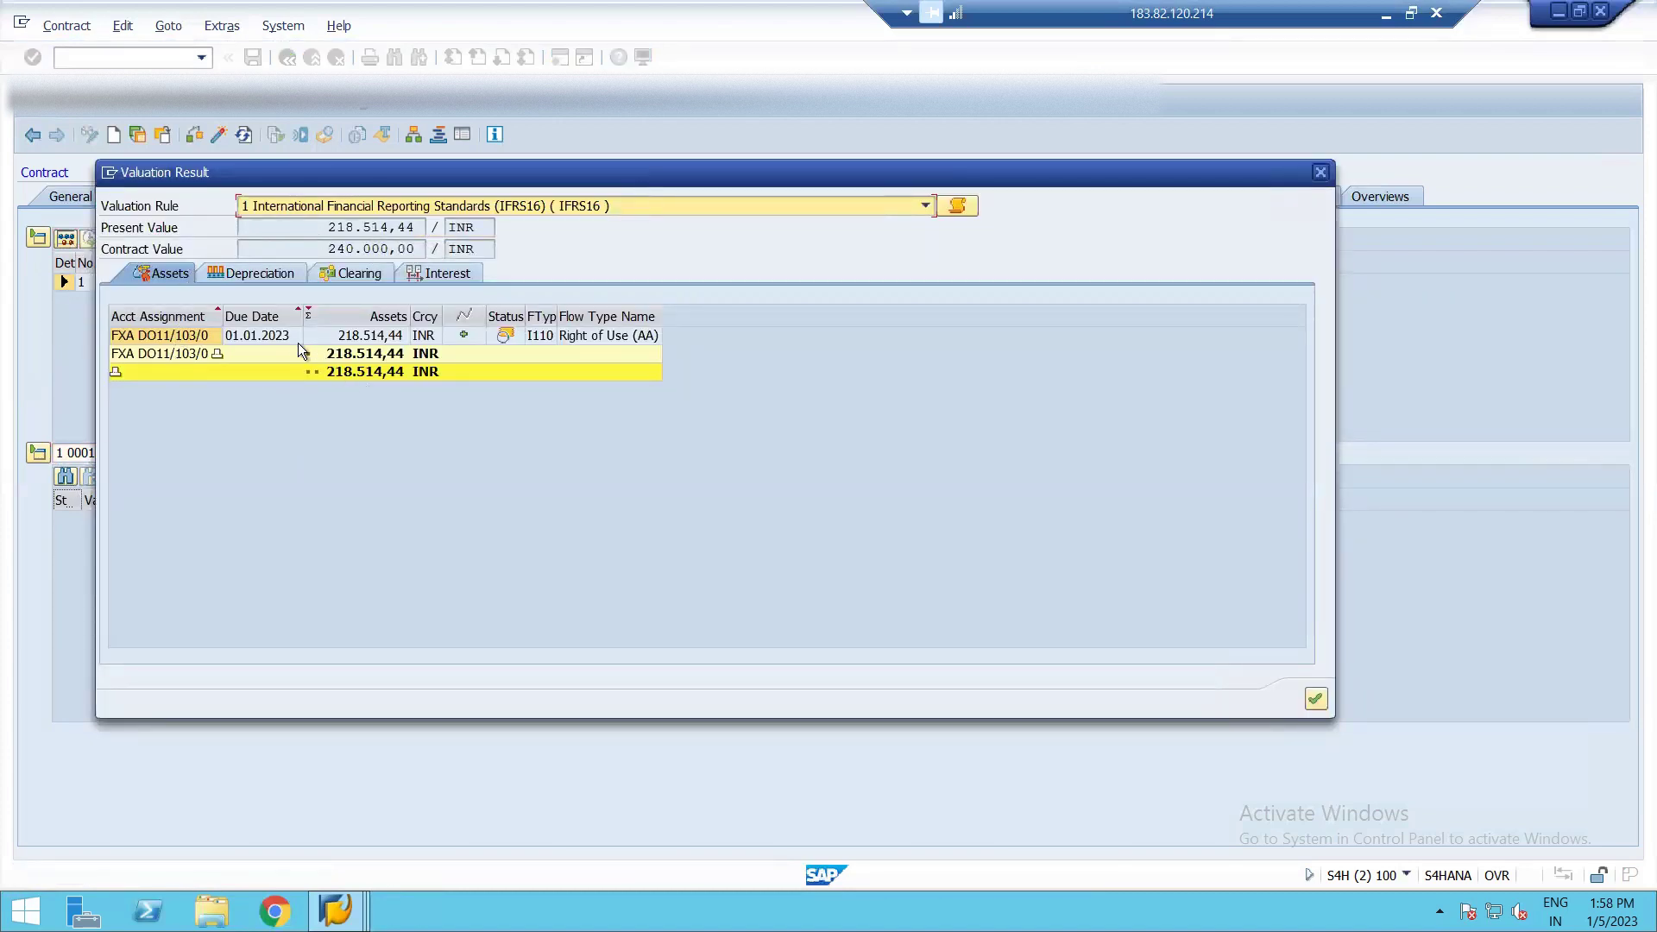
left_click(237, 277)
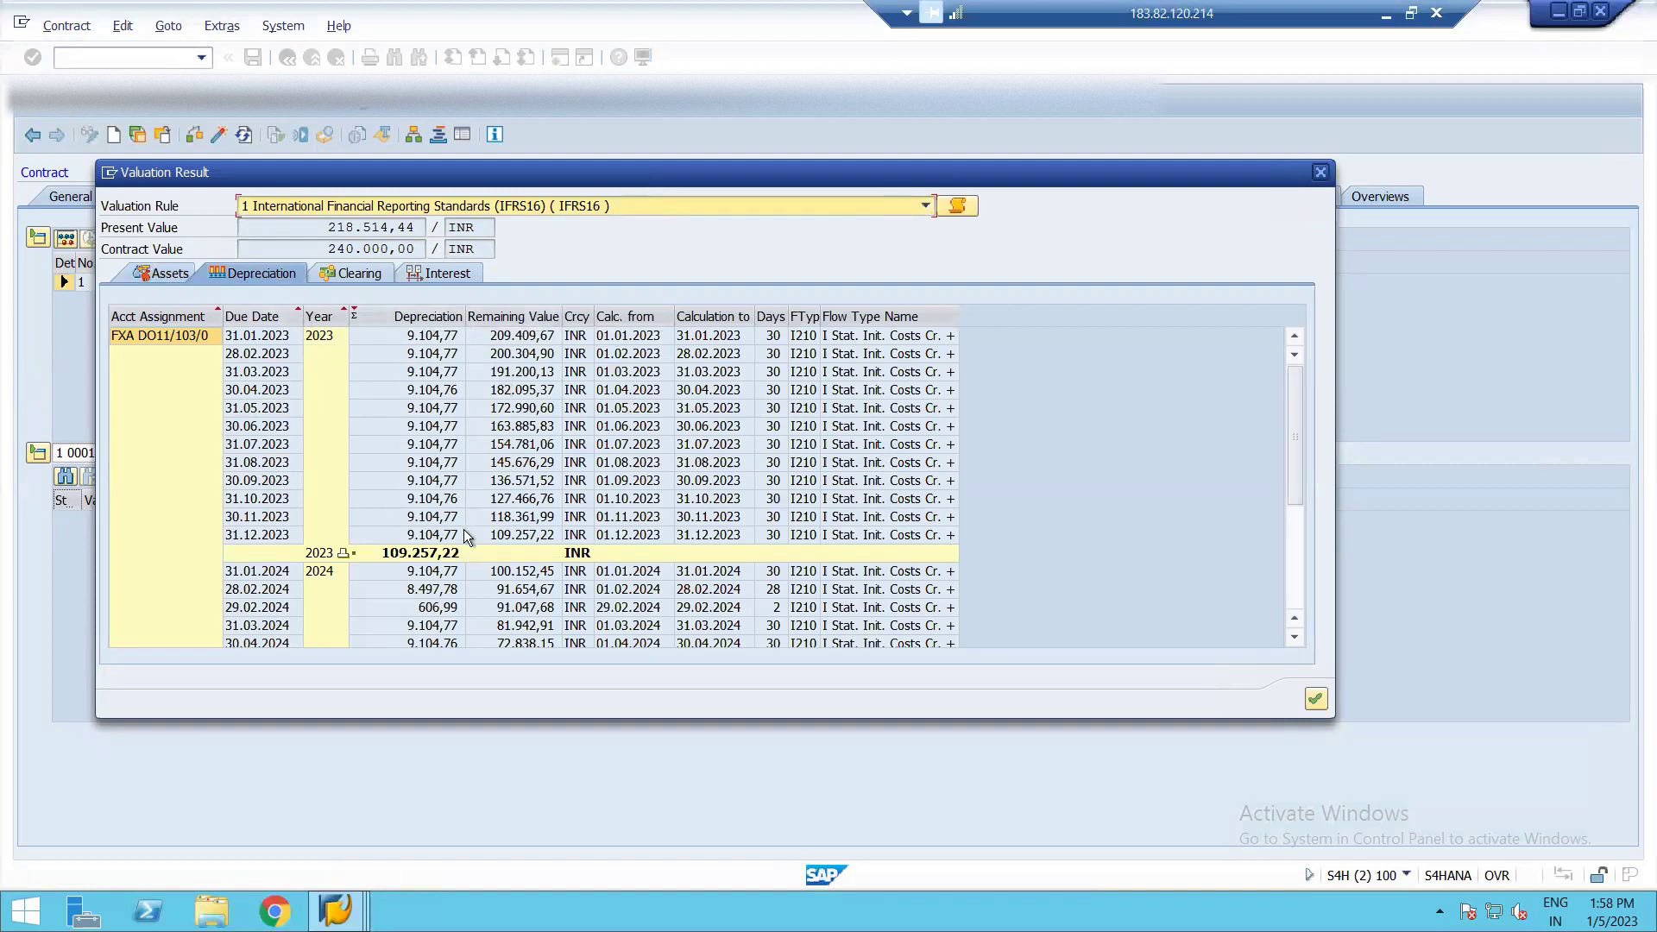
left_click(351, 275)
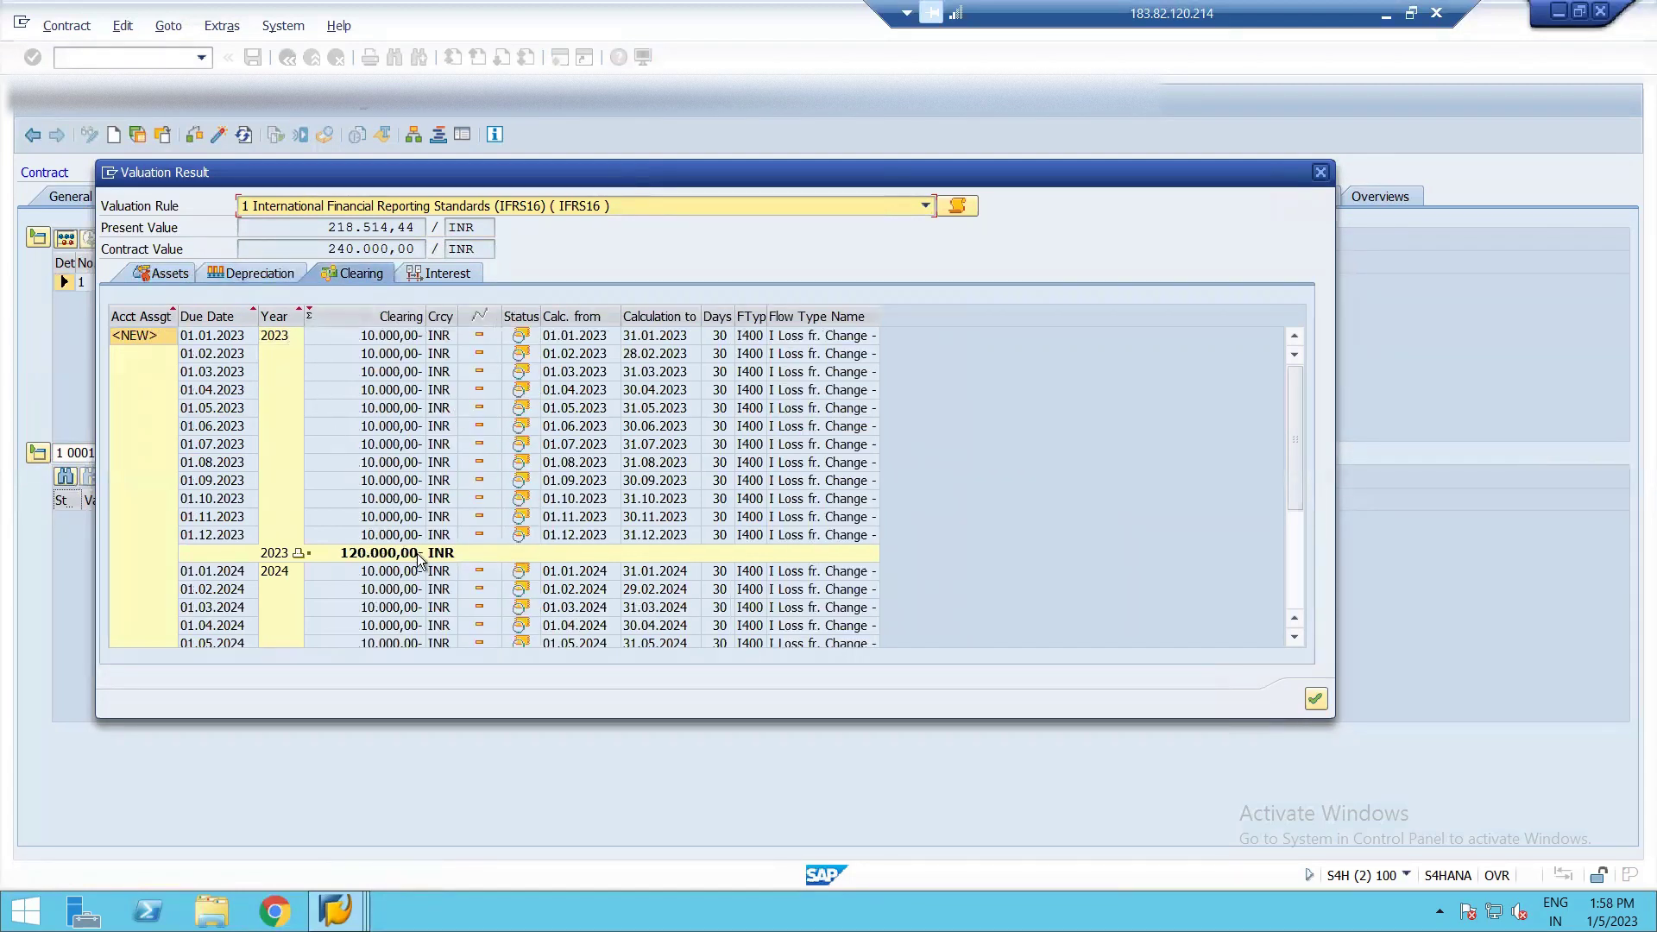
left_click(453, 276)
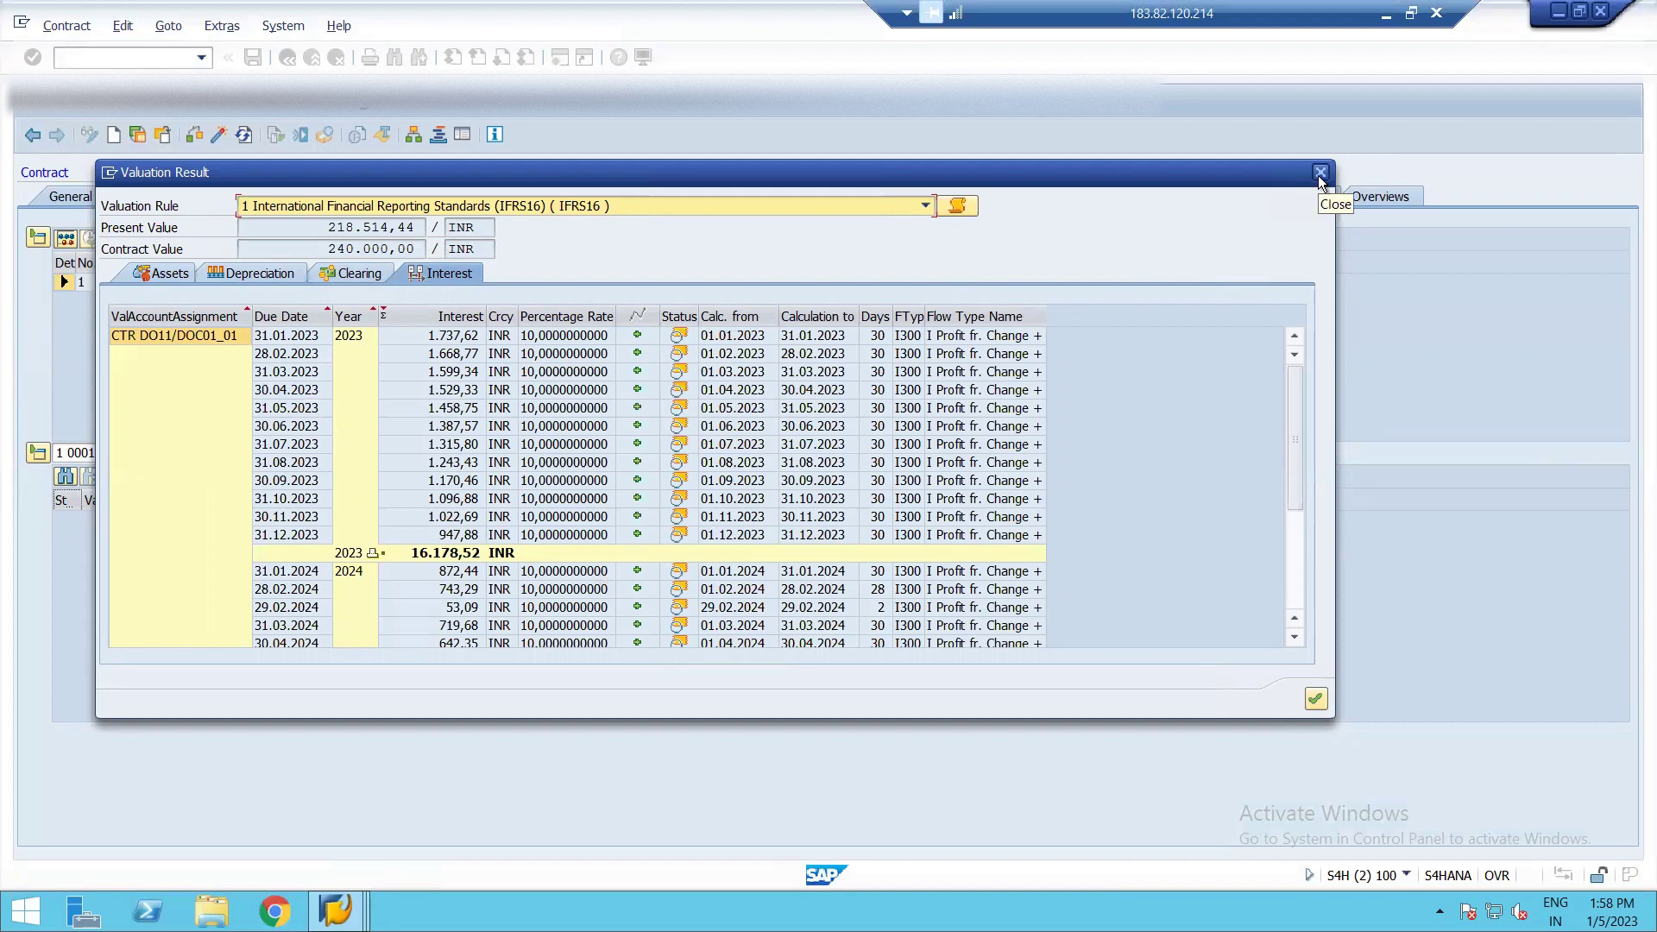
left_click(1318, 175)
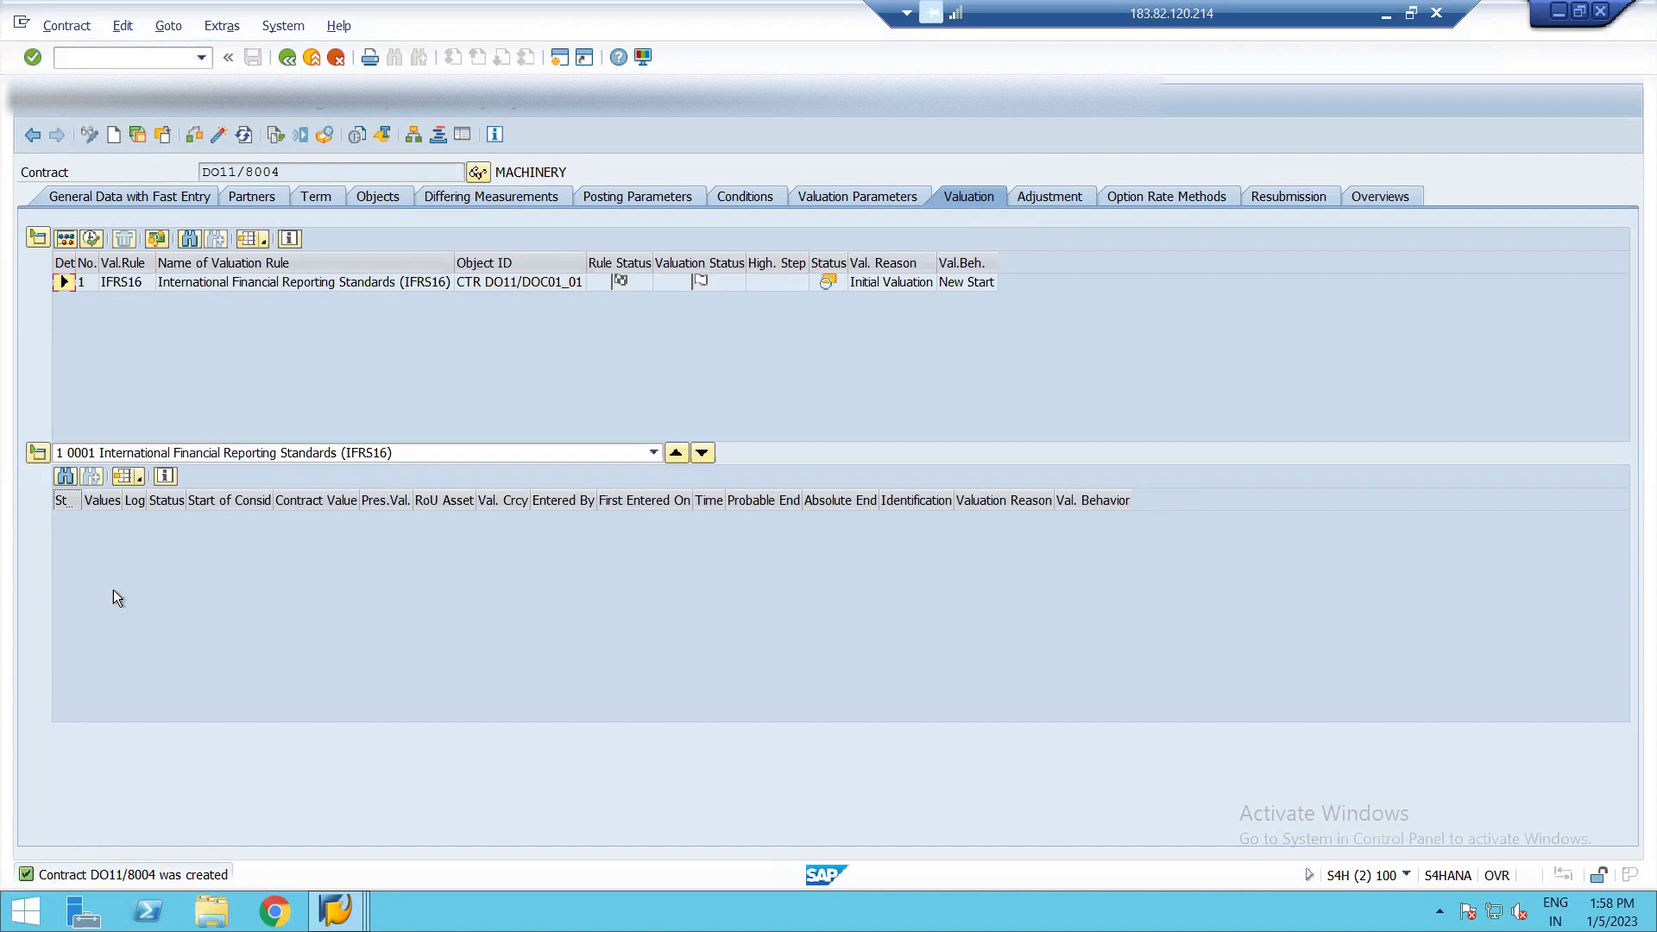
Step: Perform valuation on the selected IFRS16 rule, accepting the default identification and title
left_click(66, 284)
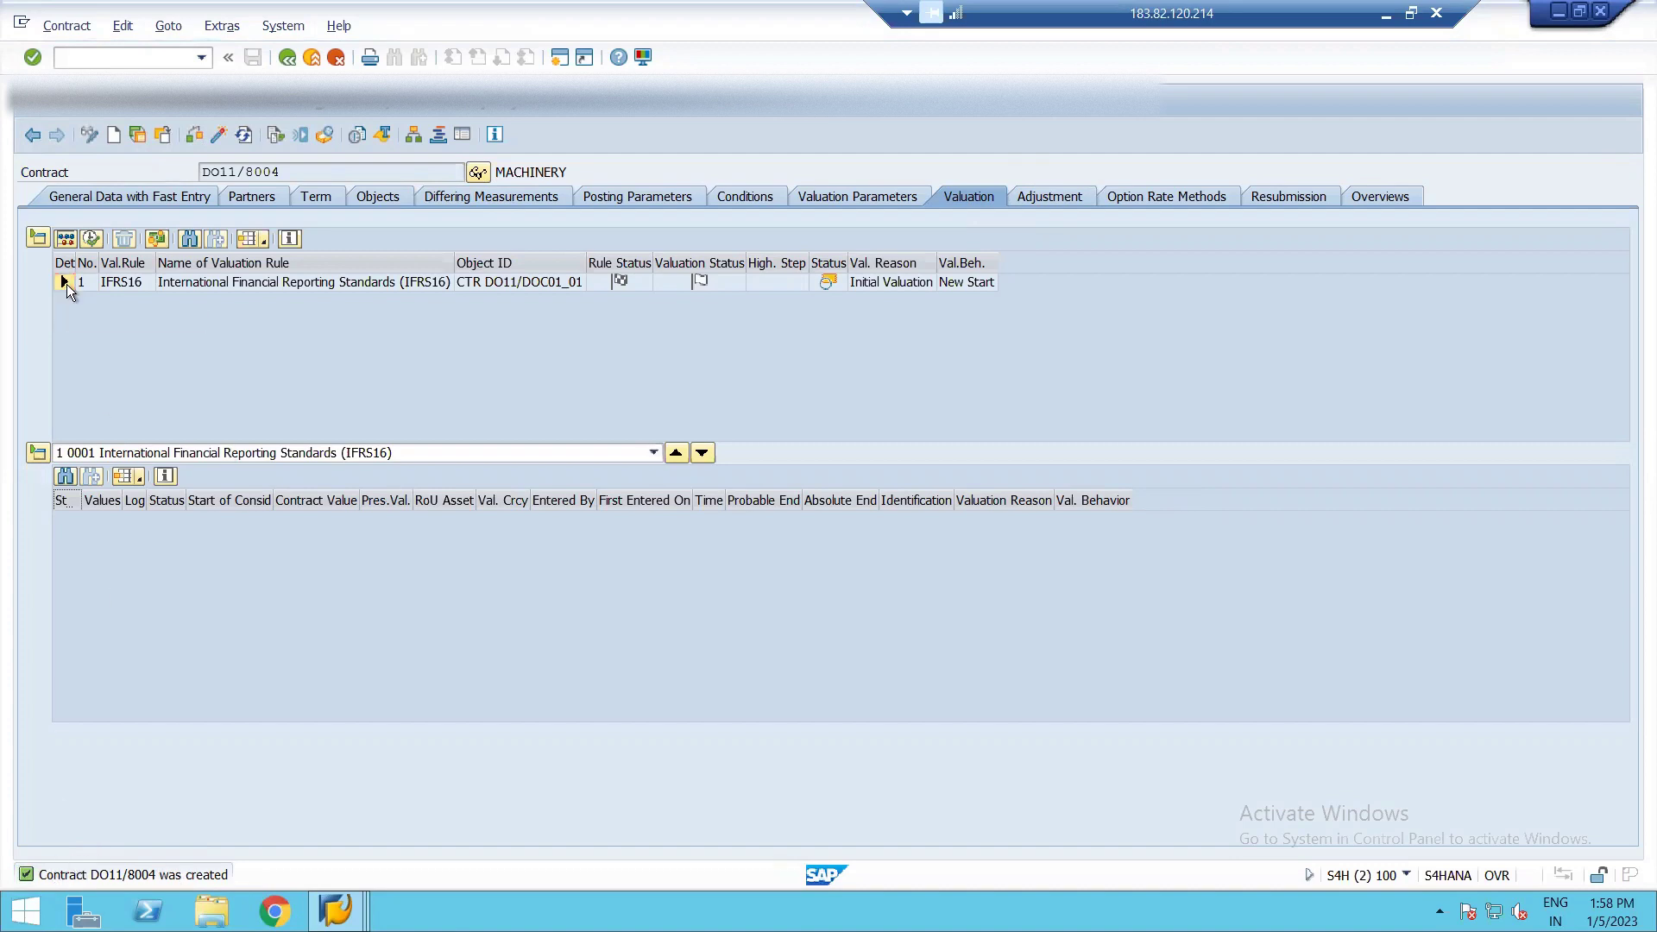
left_click(91, 237)
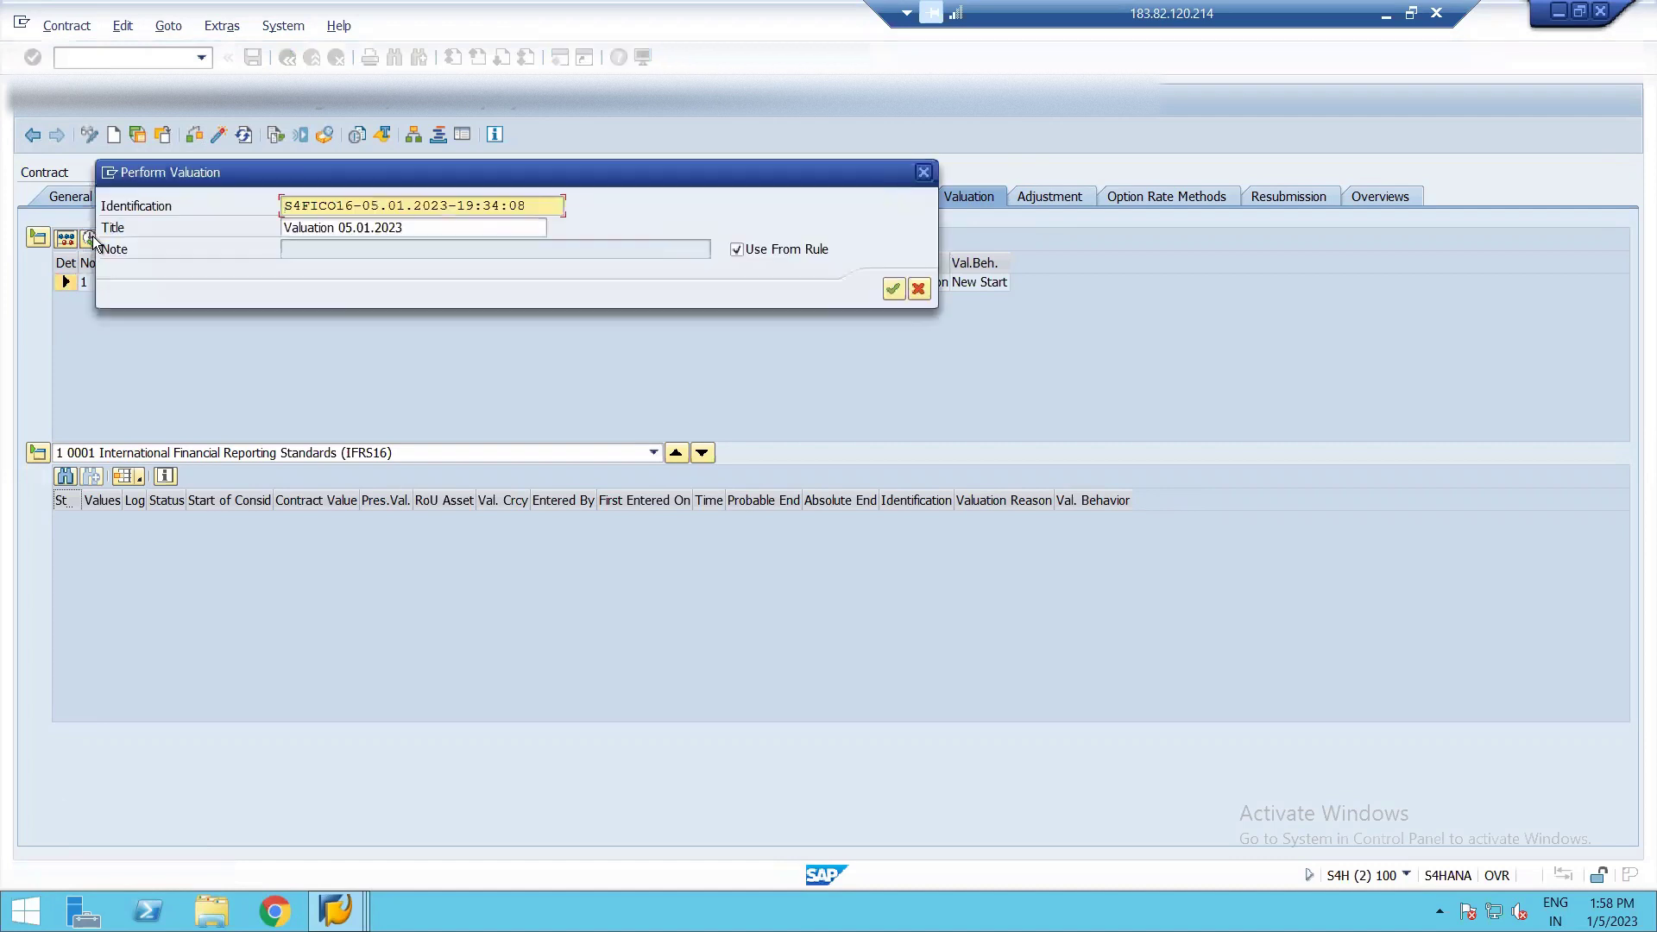
left_click(893, 288)
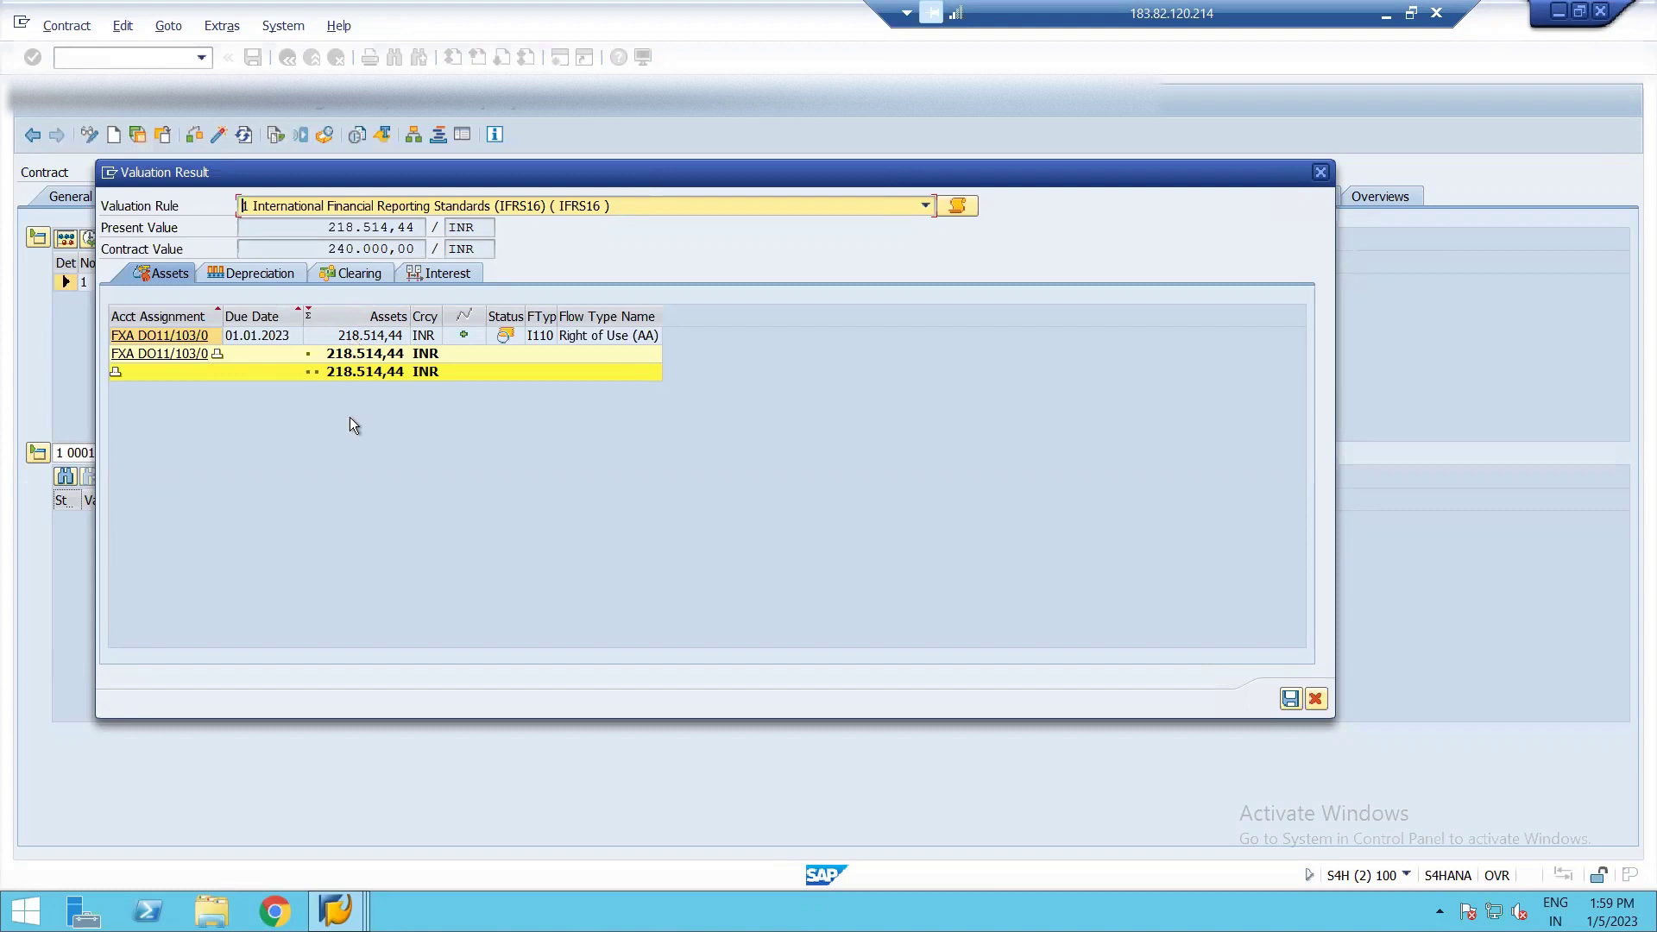
Step: Step through the result's Clearing, Assets, Depreciation and Interest tabs, then close it
left_click(340, 279)
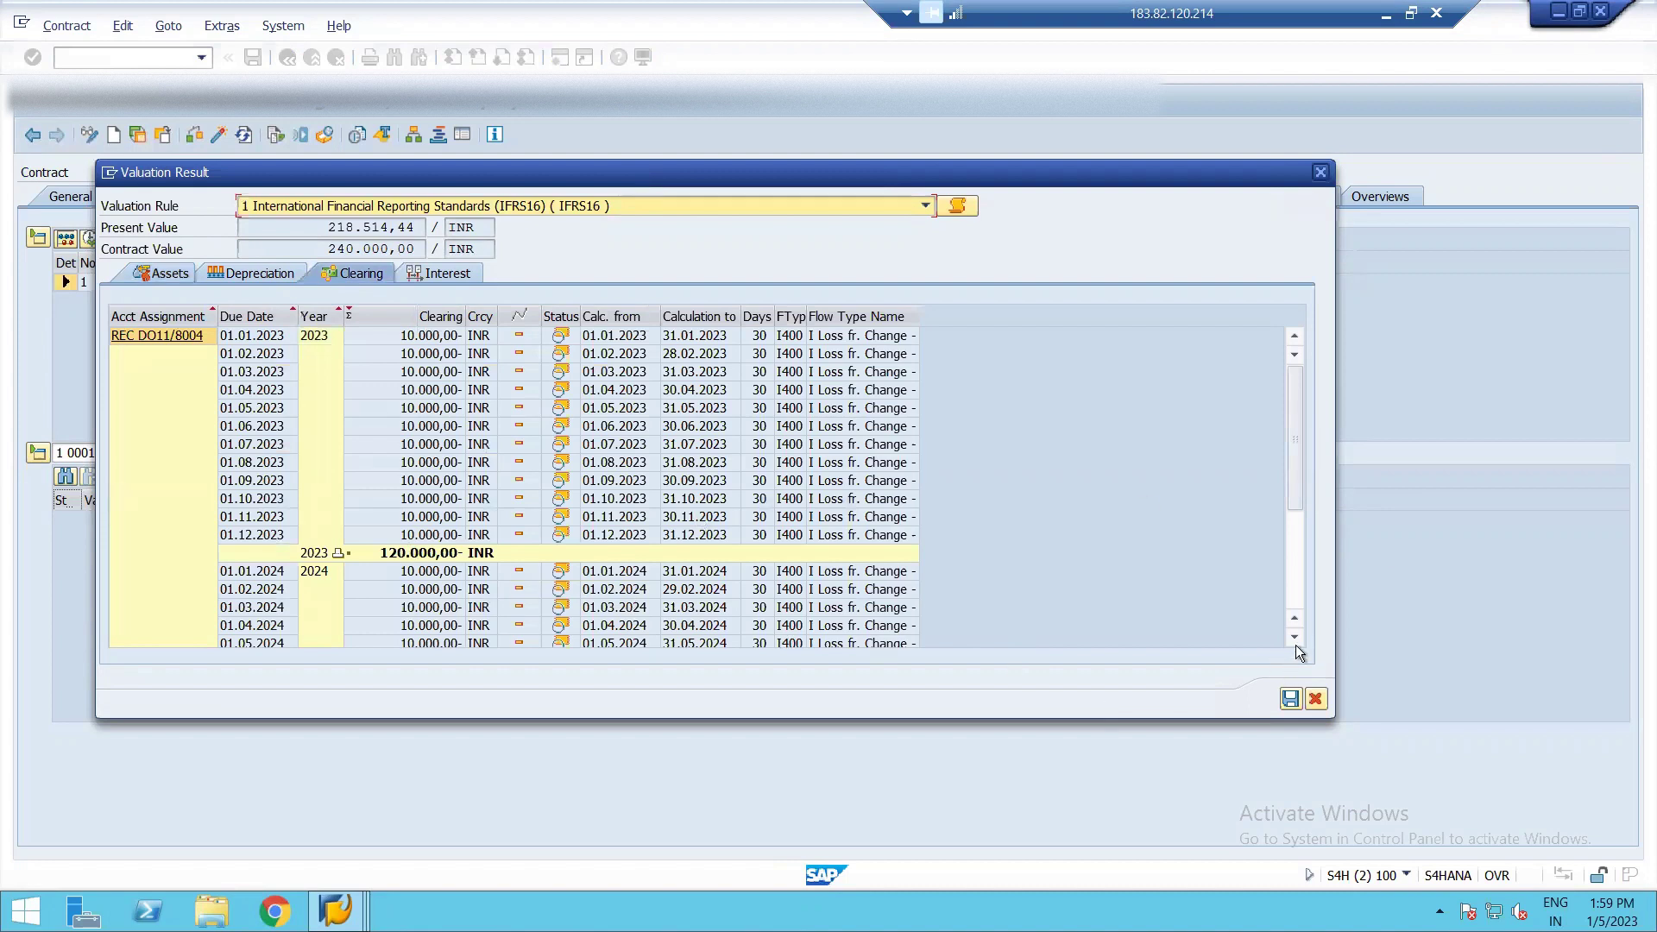
scroll(1299, 646, "down", 1)
scroll(1298, 644, "down", 1)
scroll(1298, 645, "down", 1)
scroll(1298, 645, "down", 1)
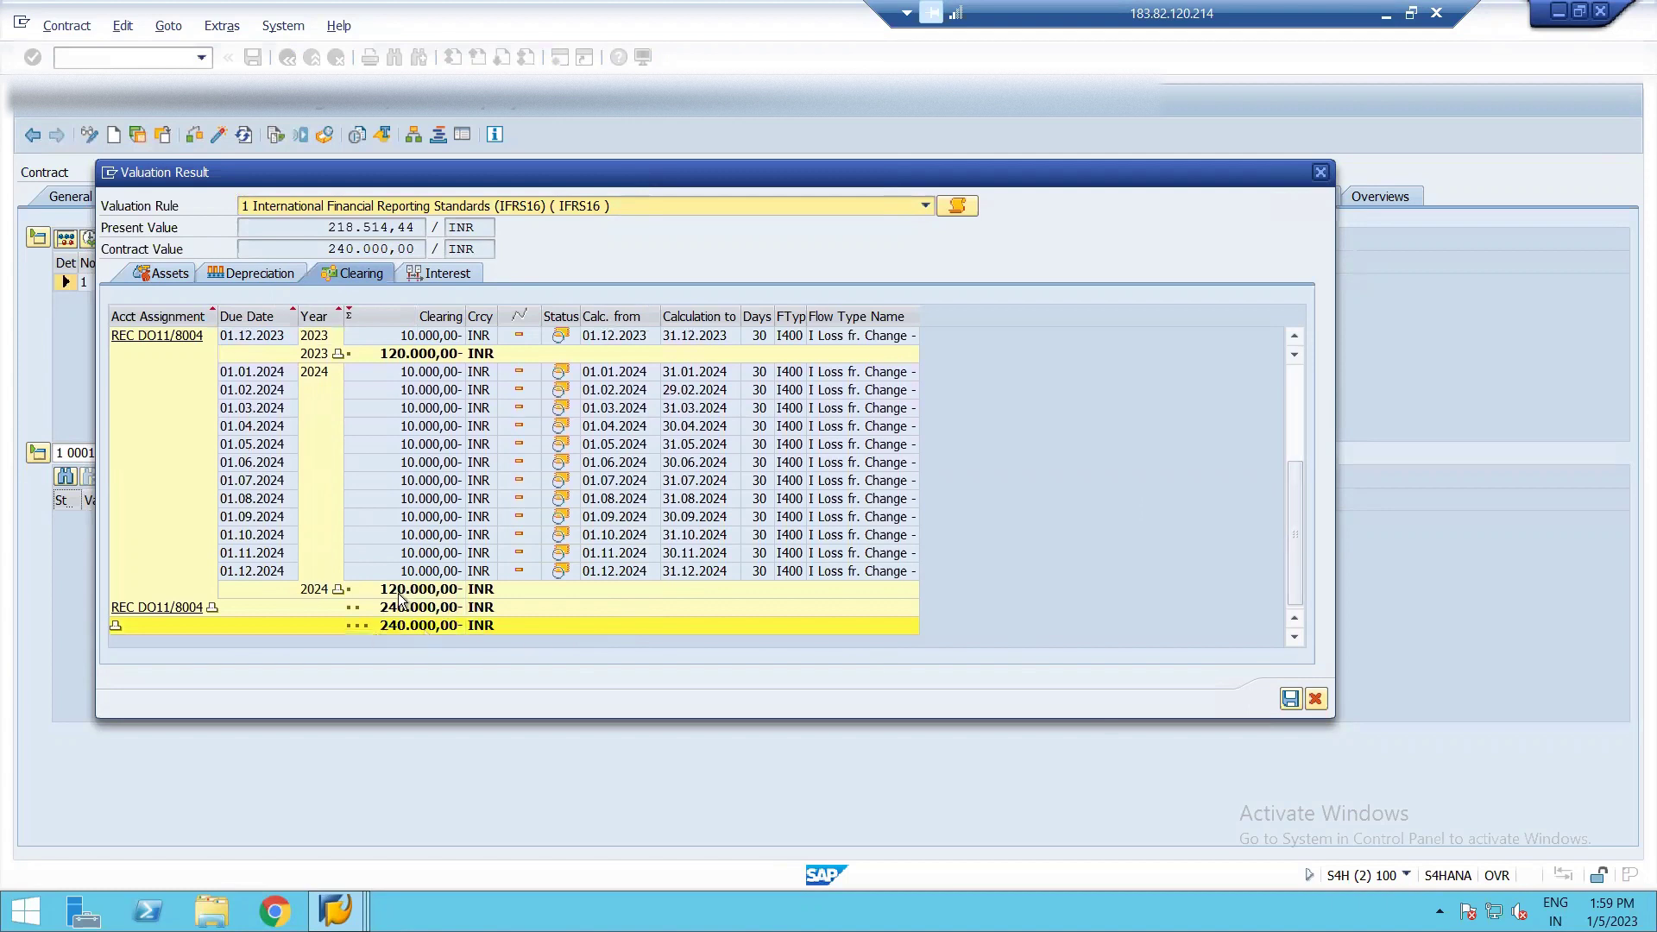
left_click(158, 276)
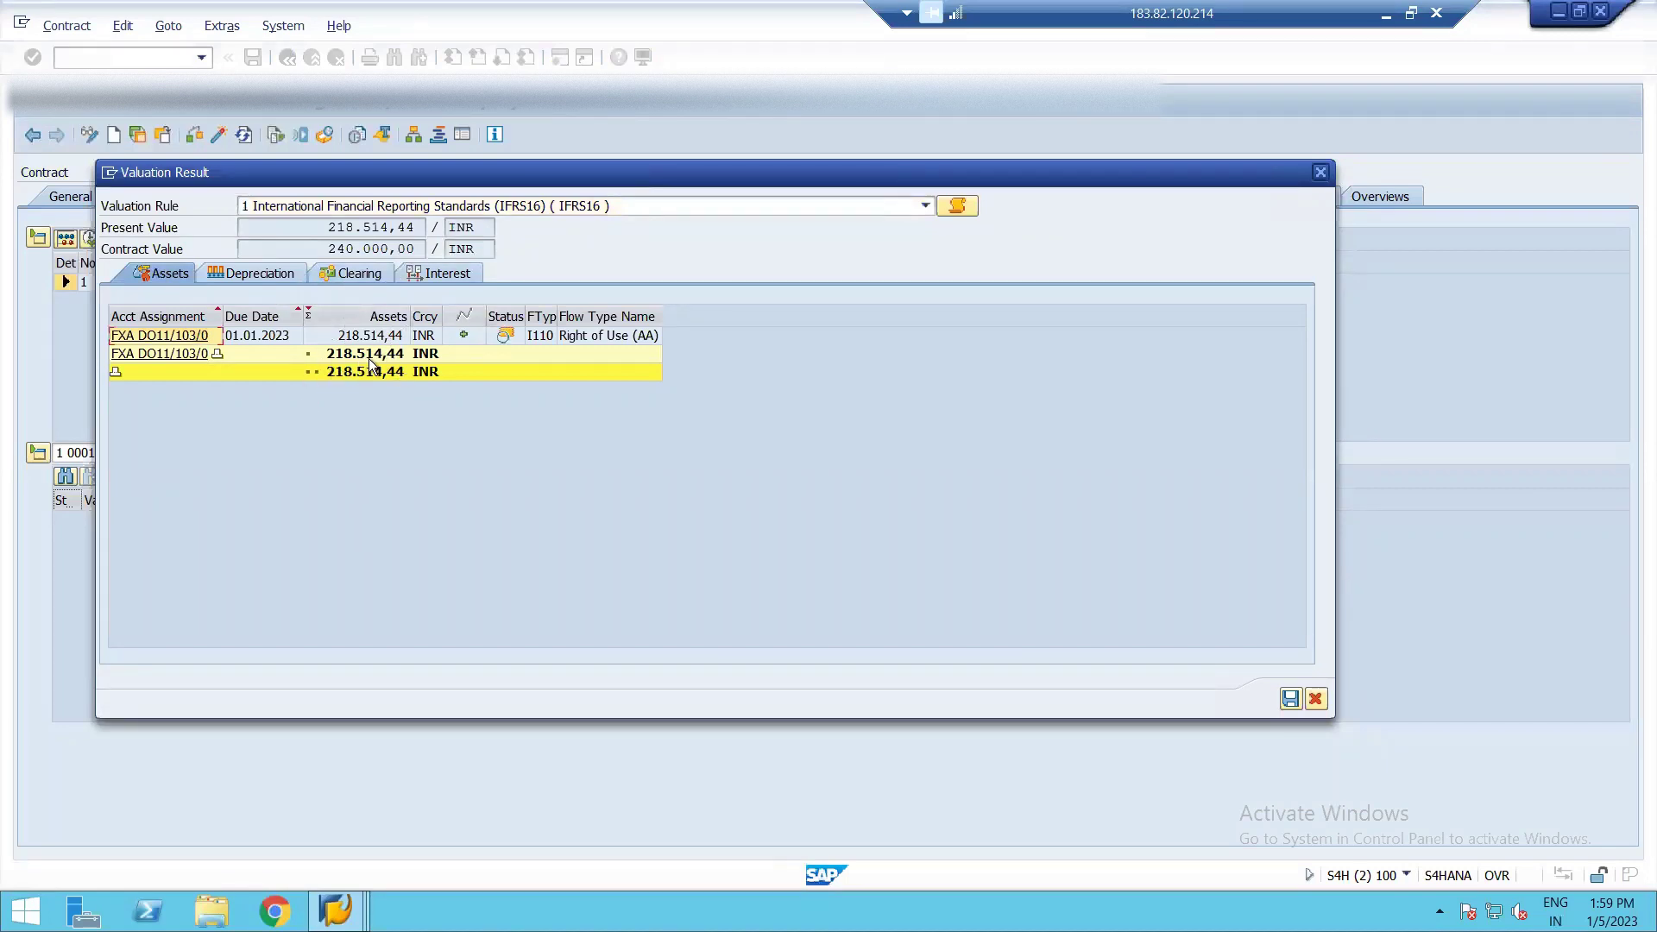
left_click(270, 277)
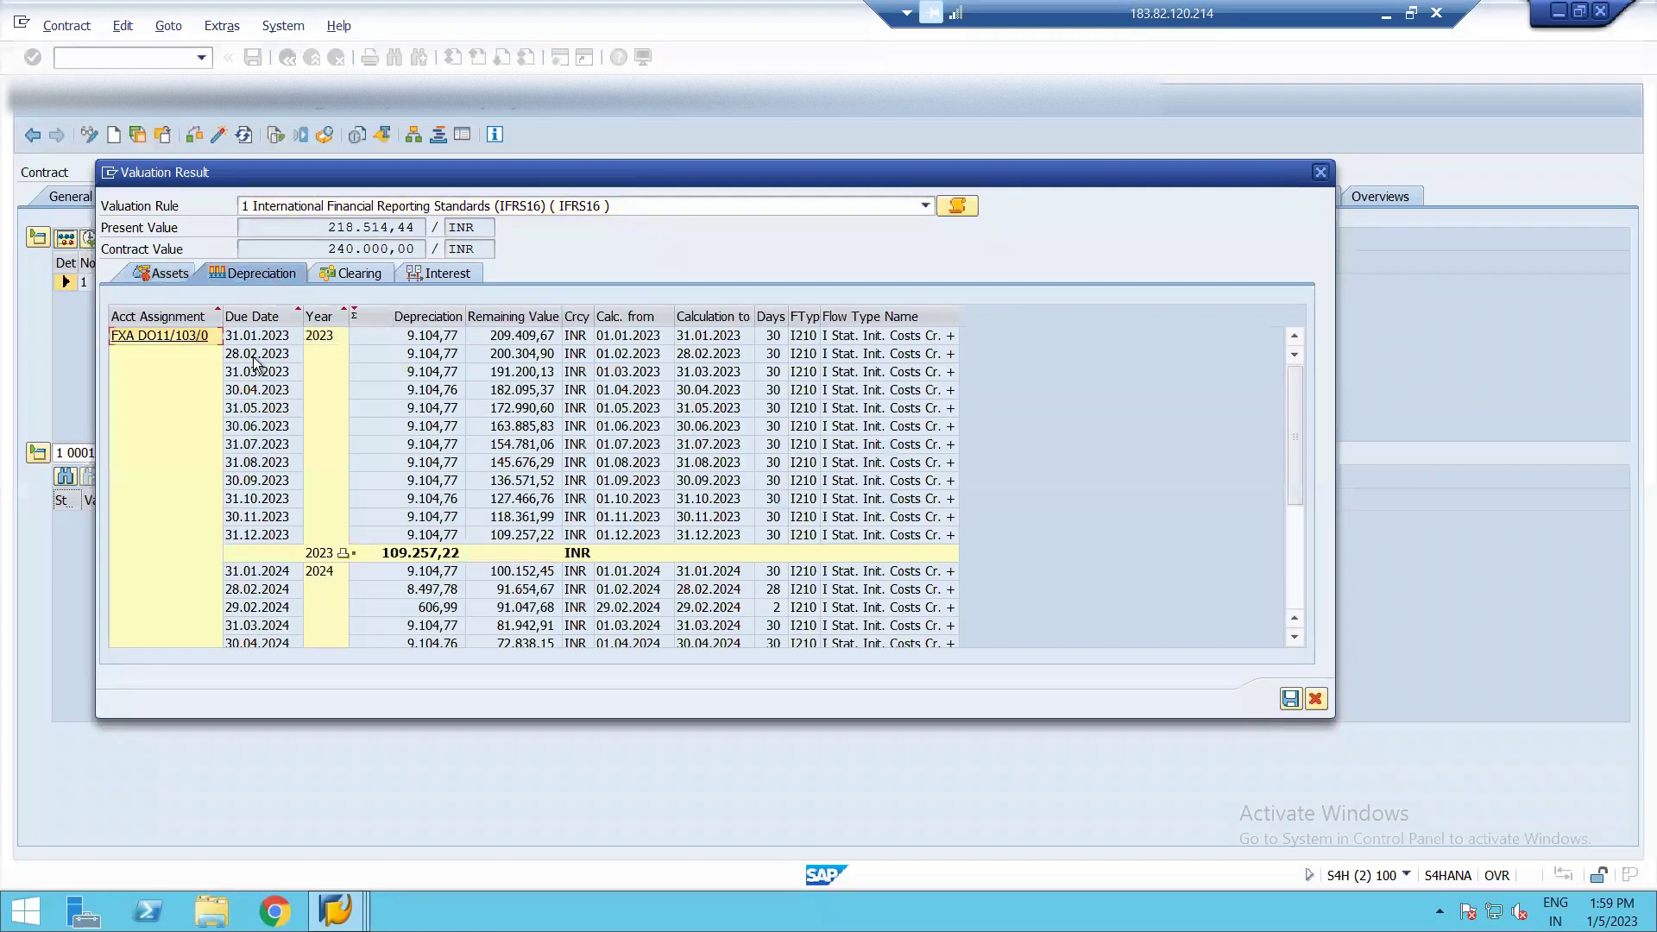
left_click(139, 275)
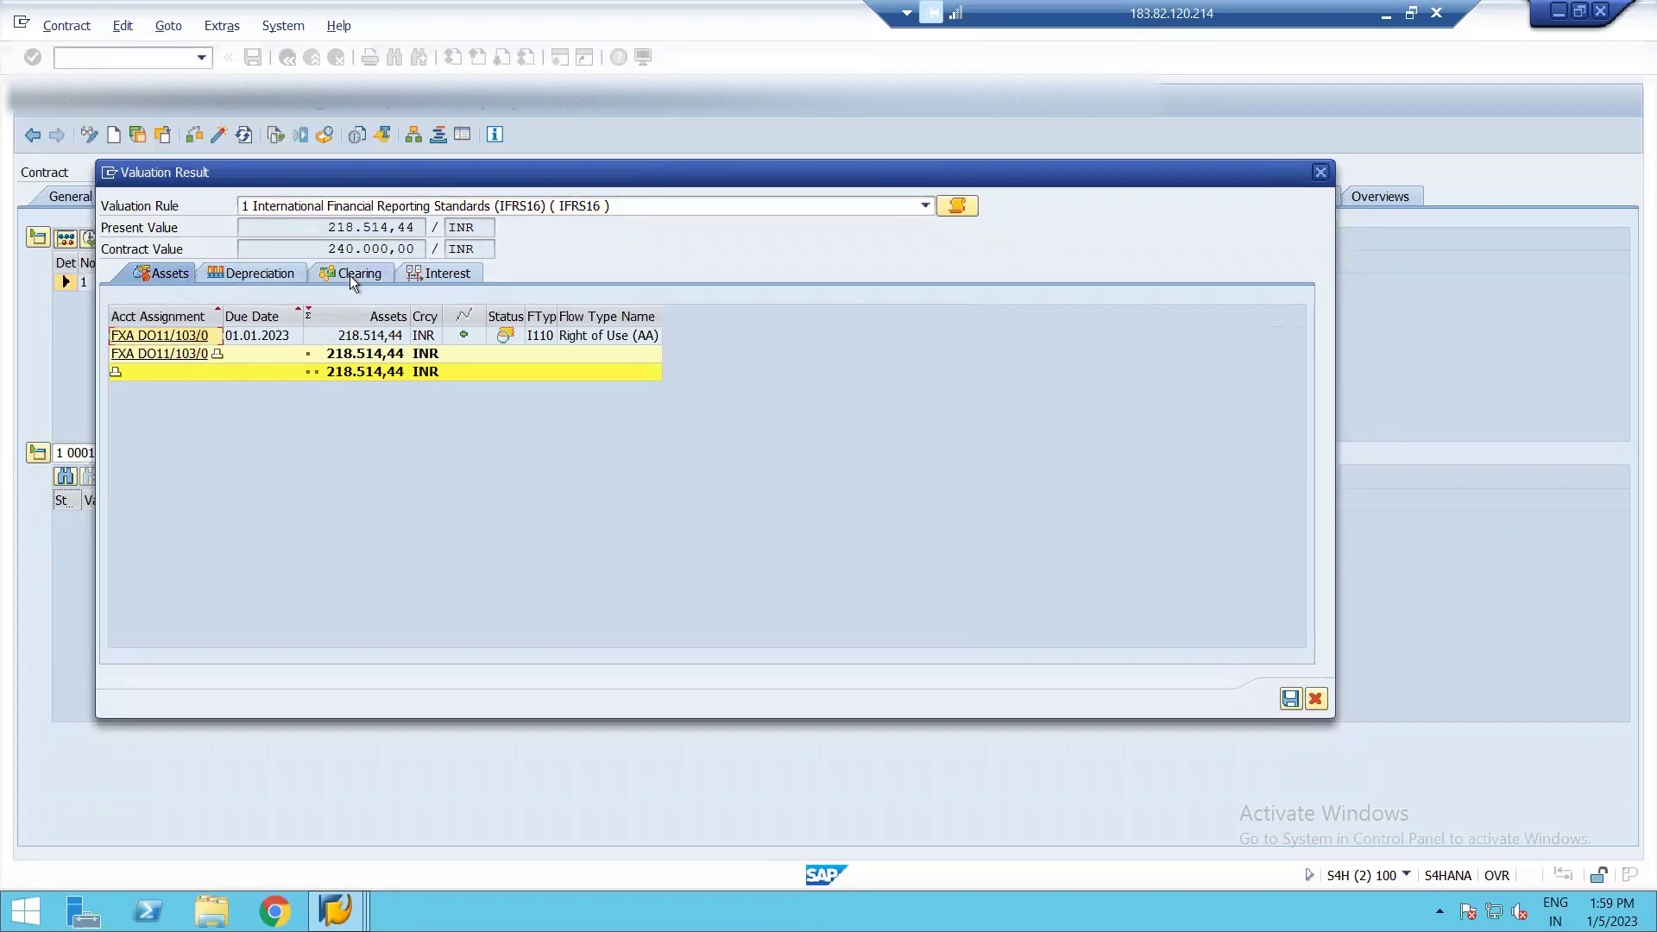
left_click(443, 273)
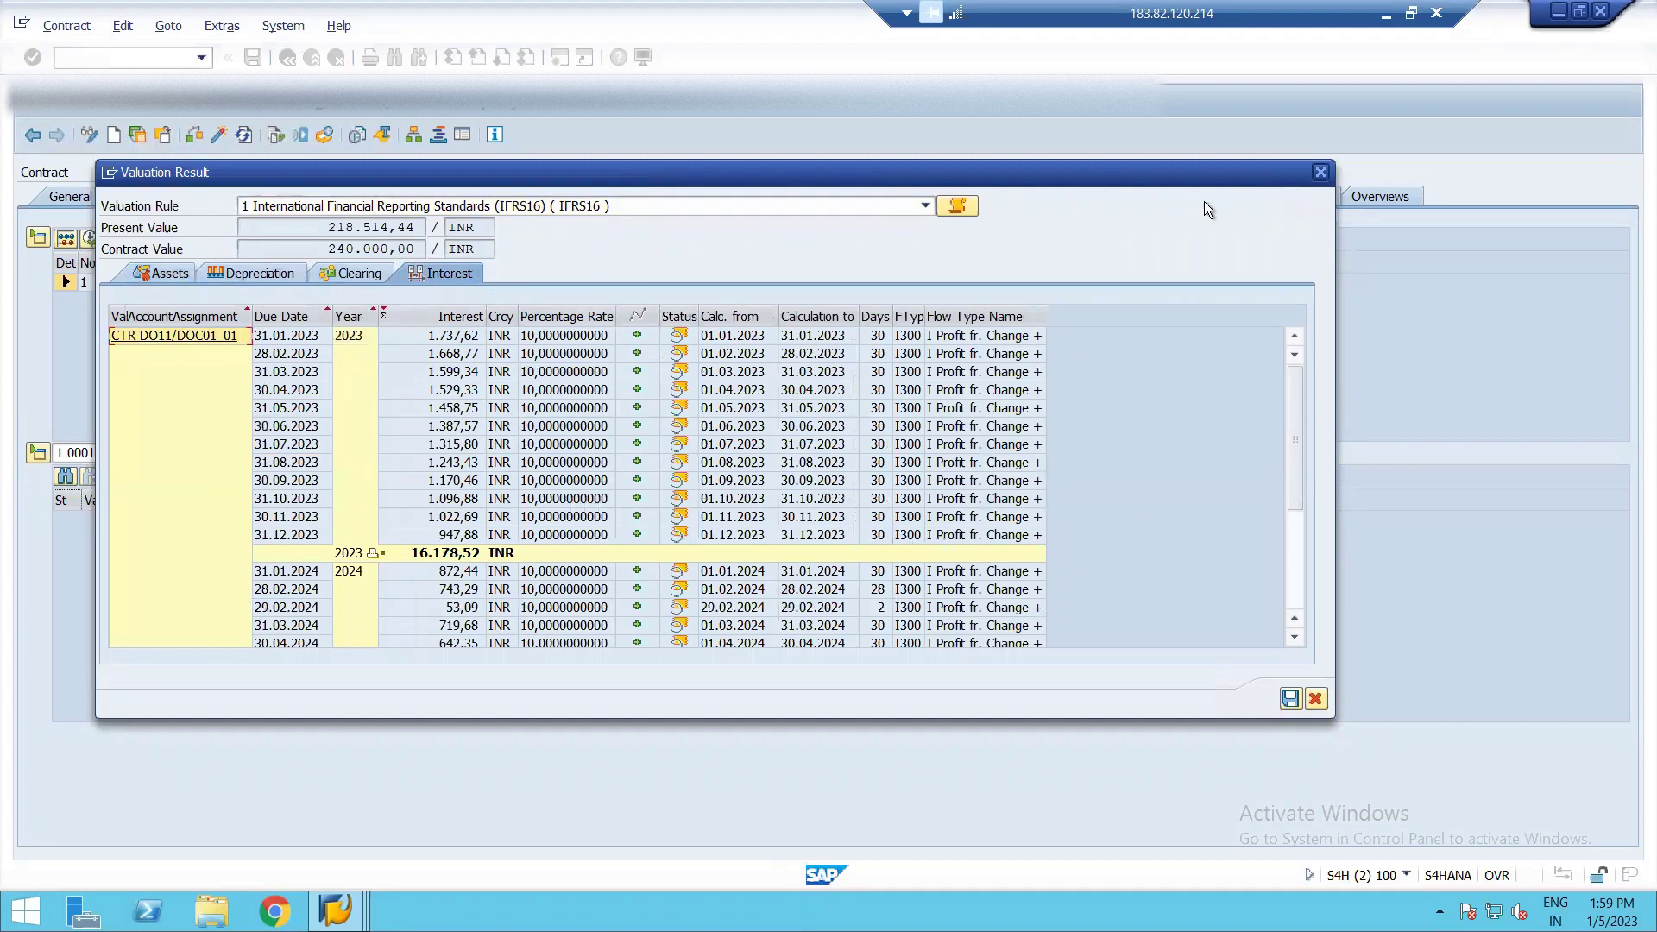
left_click(1321, 173)
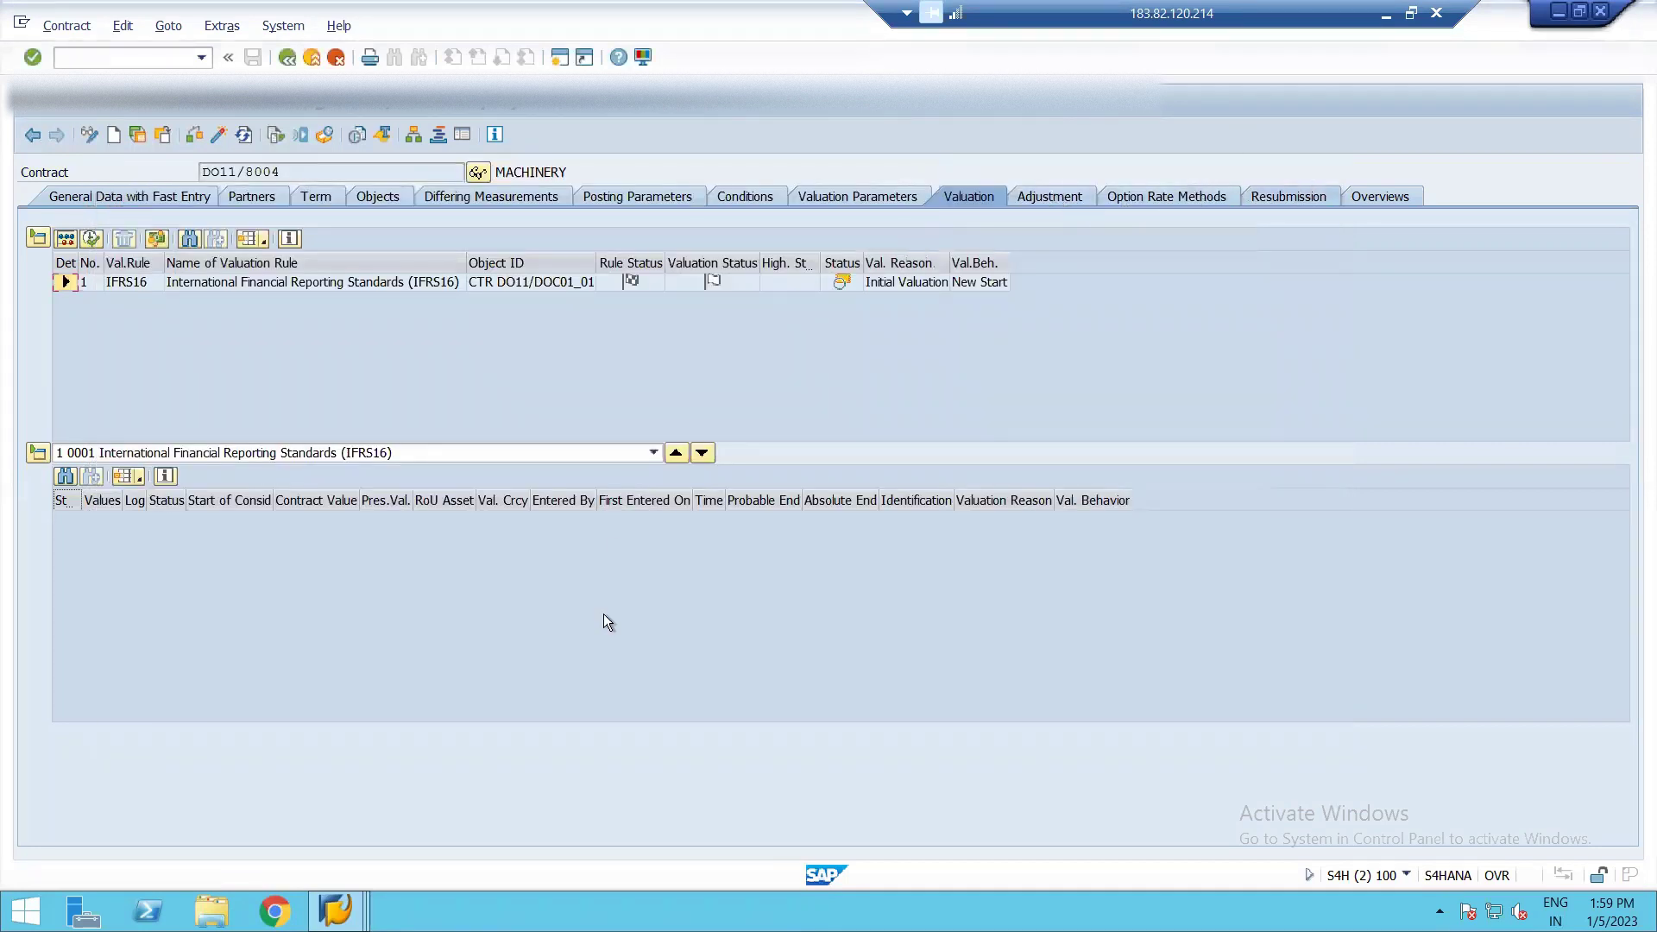